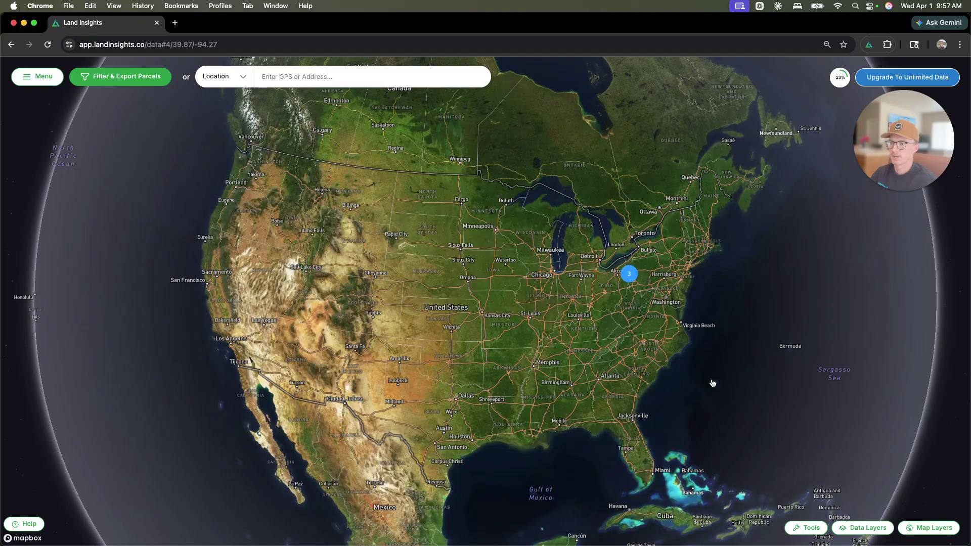
# Step: Turn off the Land Use Layer in the parcel overlays for the area around Wolf Creek and Watertown
pyautogui.scroll(20, 635, 286)
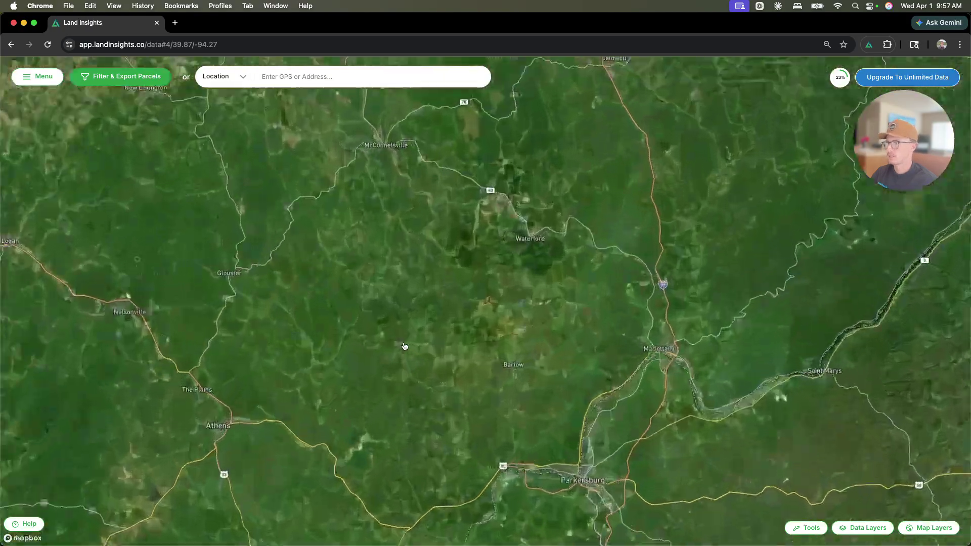
pyautogui.scroll(8, 451, 354)
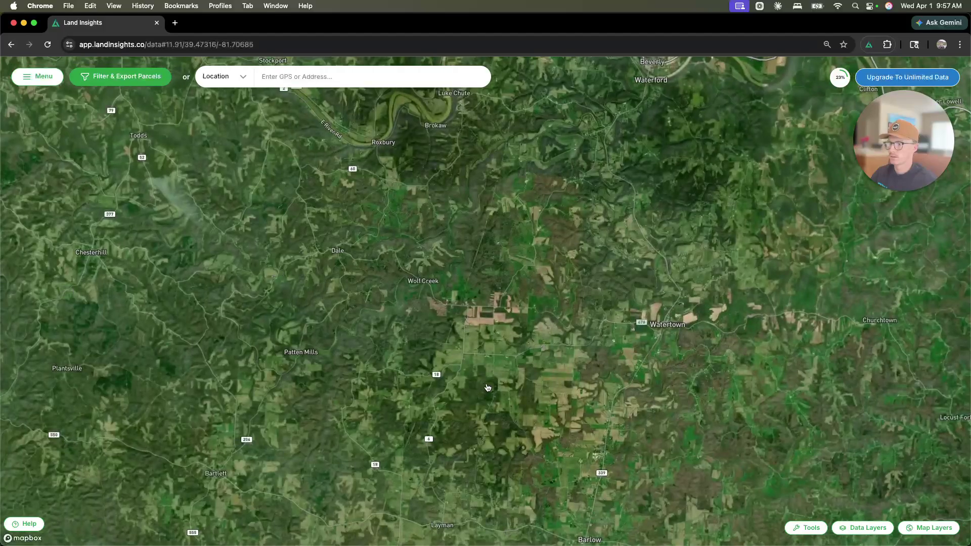
pyautogui.scroll(-4, 487, 387)
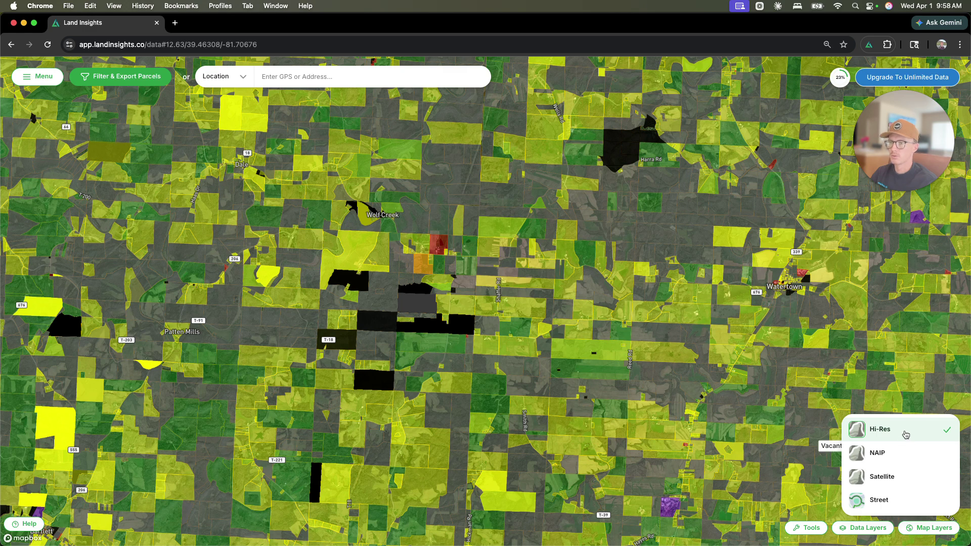
pyautogui.click(865, 527)
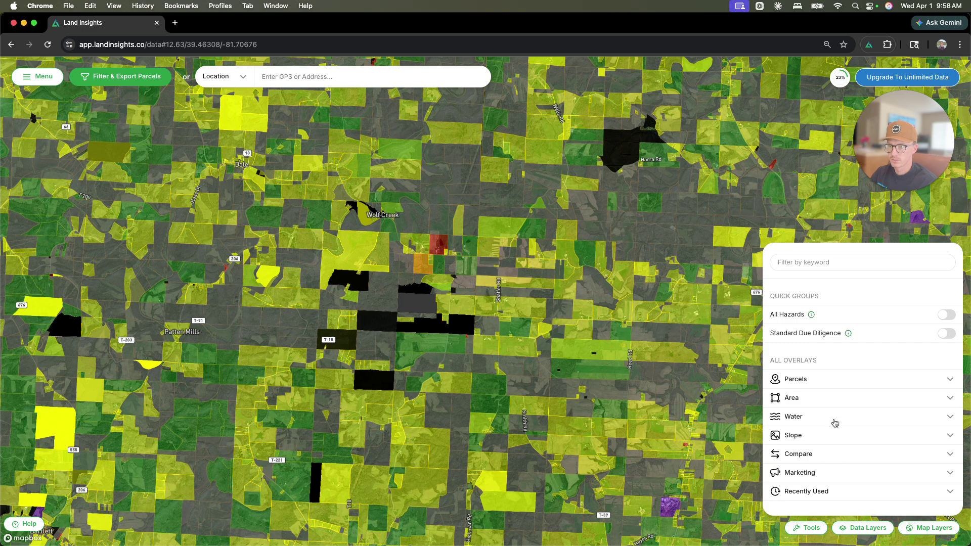
pyautogui.click(829, 399)
pyautogui.click(827, 381)
pyautogui.scroll(-2, 838, 408)
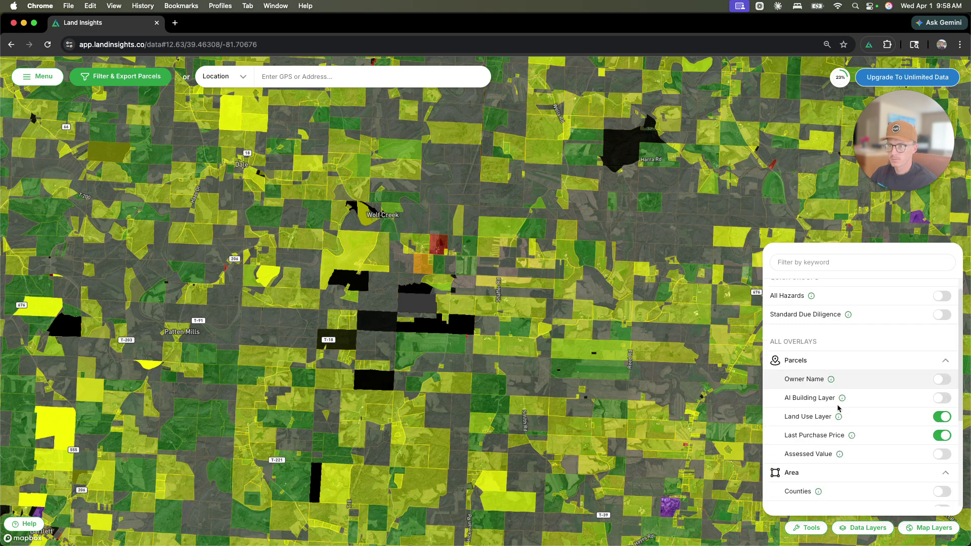
pyautogui.scroll(-1, 880, 430)
pyautogui.scroll(2, 854, 395)
pyautogui.click(941, 435)
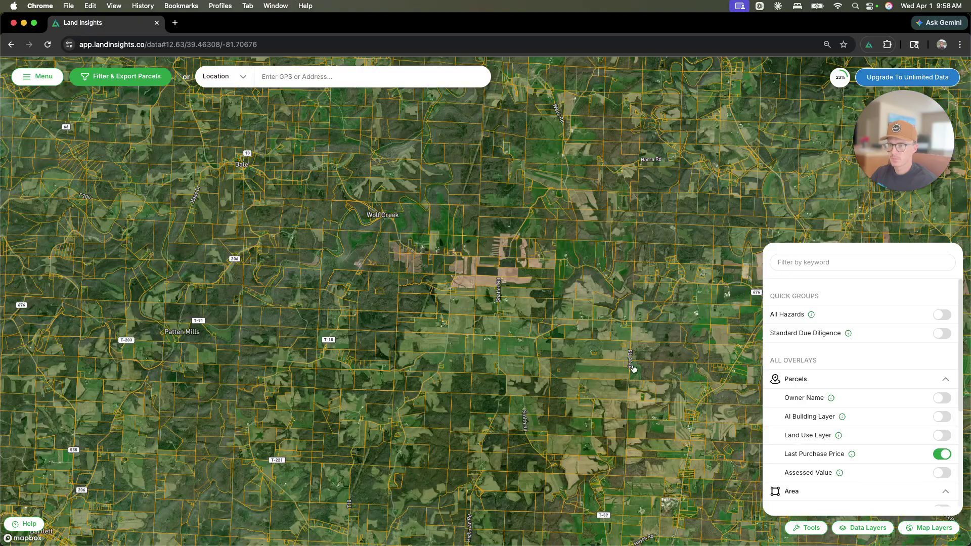
# Step: Compare the NAIP, Satellite and Street base maps over the Wolf Creek area, and return to Hi-Res
pyautogui.scroll(-5, 546, 371)
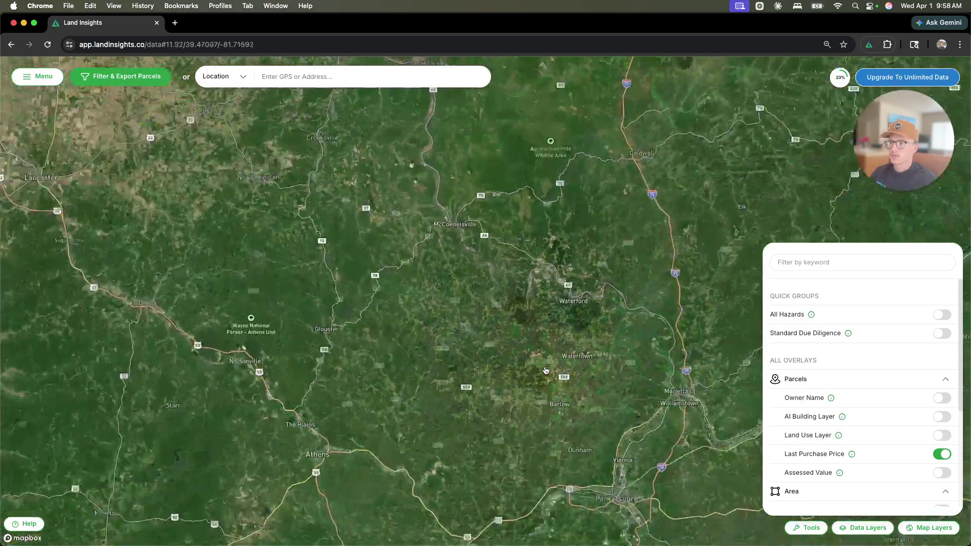
pyautogui.scroll(3, 515, 354)
pyautogui.click(924, 528)
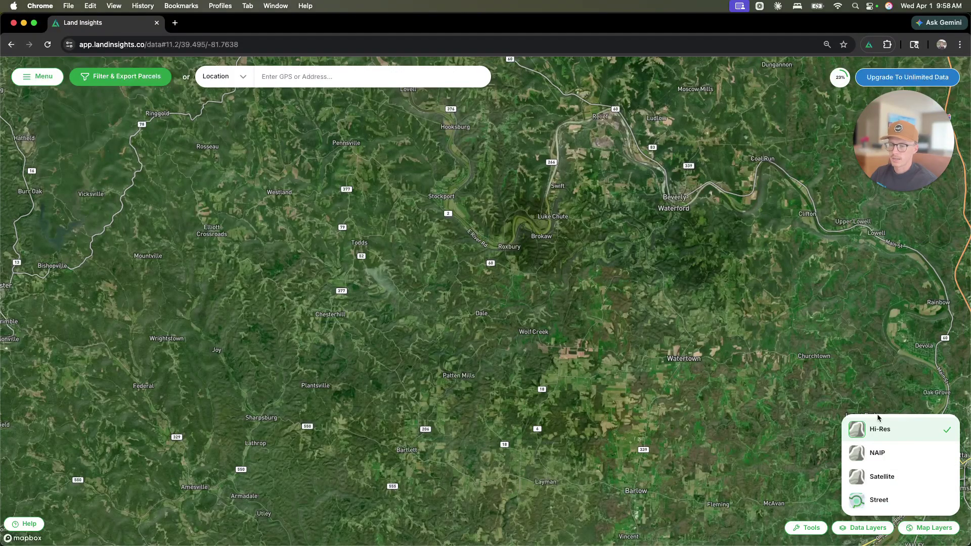
pyautogui.click(898, 453)
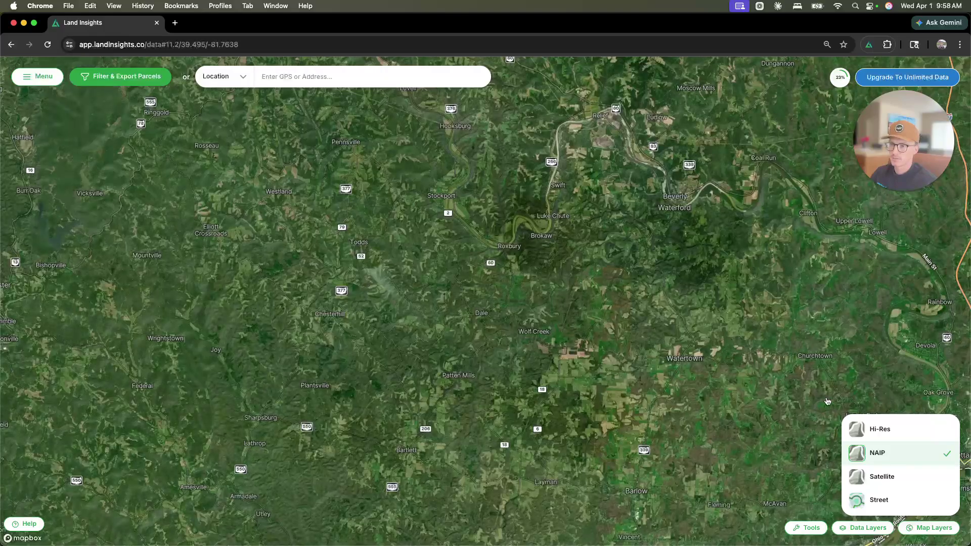
pyautogui.click(895, 486)
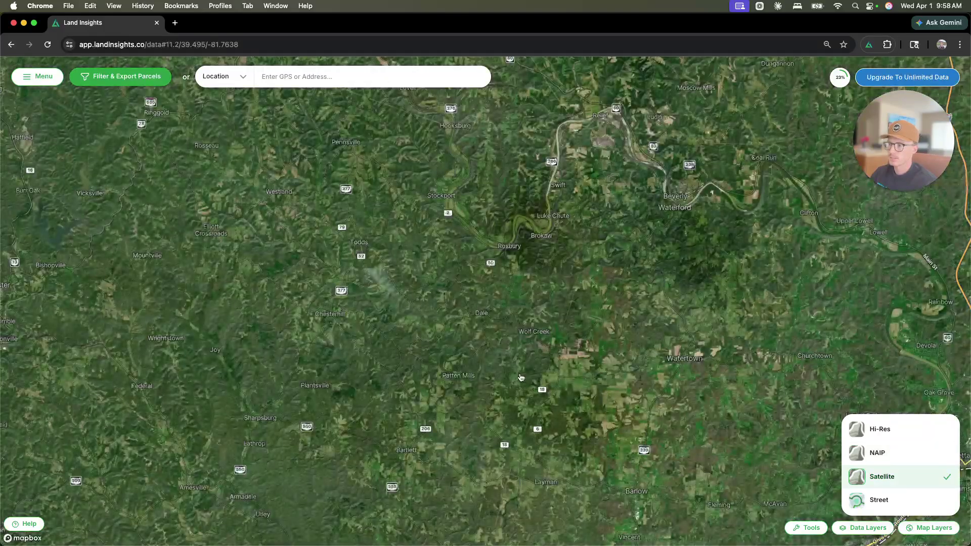
pyautogui.scroll(2, 525, 401)
pyautogui.scroll(3, 525, 401)
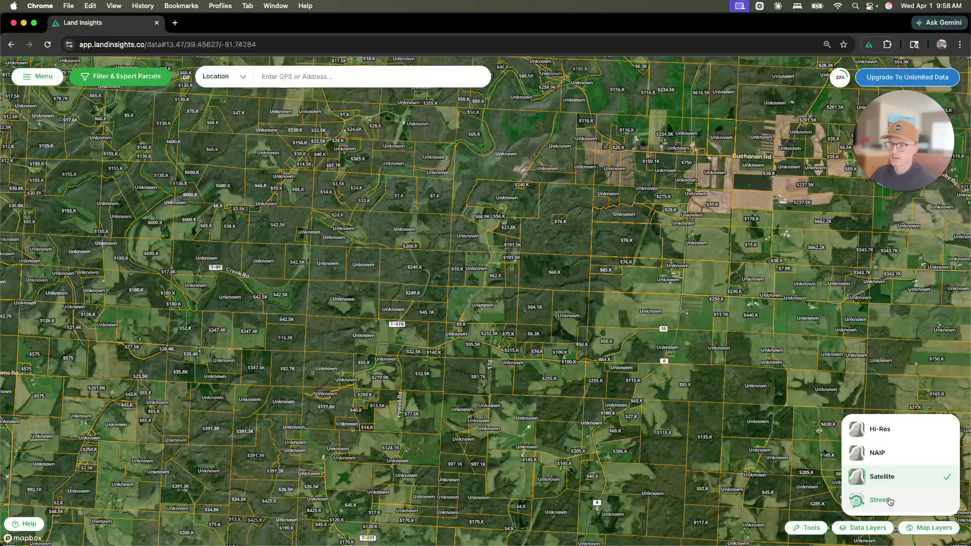
pyautogui.click(890, 500)
pyautogui.click(888, 434)
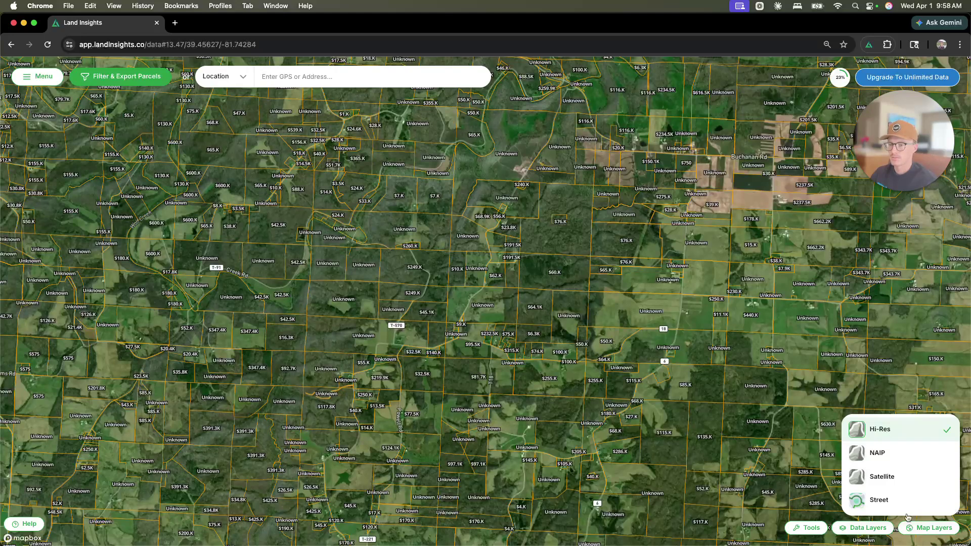
# Step: Find the MLS Comps layer with the keyword "comps", turn it on, view the comps across the region and clear the keyword
pyautogui.click(857, 526)
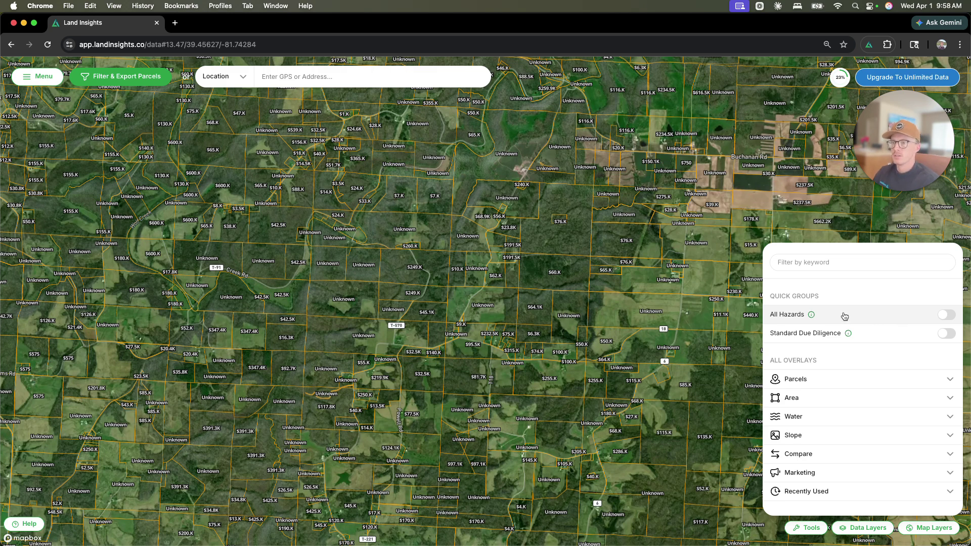
pyautogui.click(816, 263)
pyautogui.write('comps')
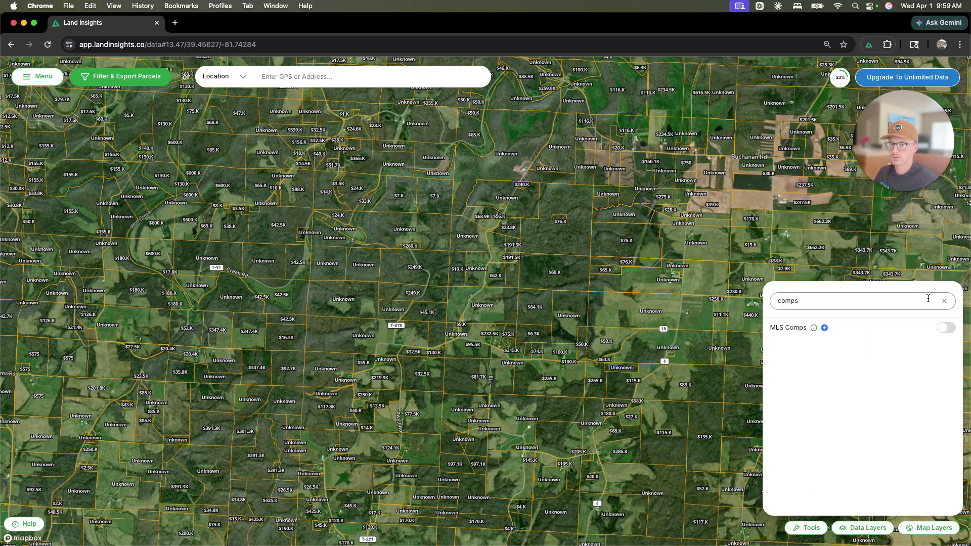
pyautogui.click(946, 328)
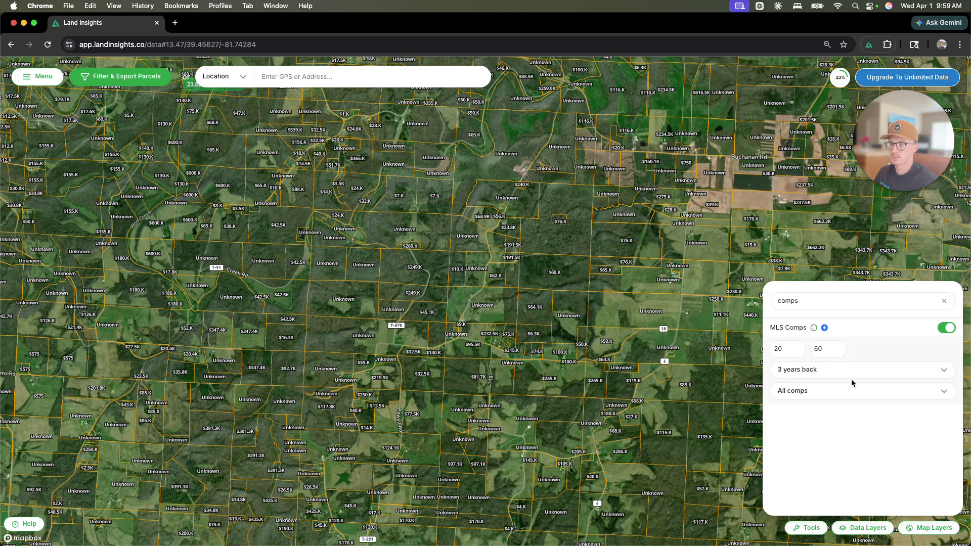
pyautogui.scroll(-10, 437, 344)
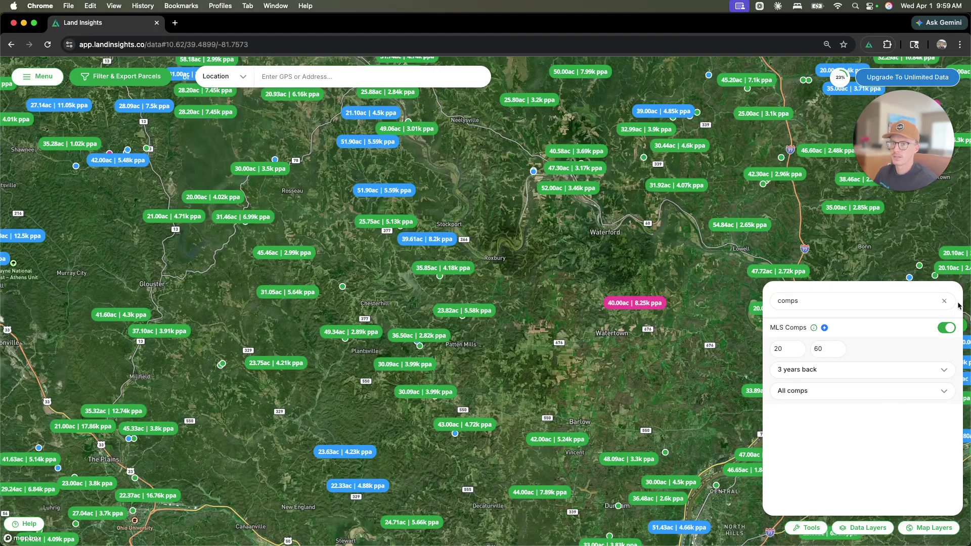
pyautogui.click(944, 301)
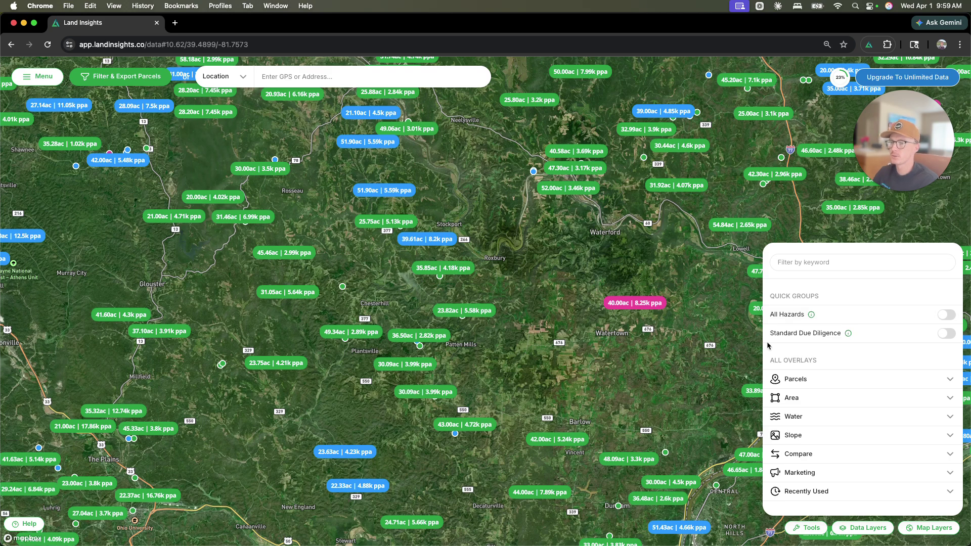
# Step: Check what the All Hazards quick group covers and turn it on for the parcels south of Wolf Creek
pyautogui.moveTo(811, 315)
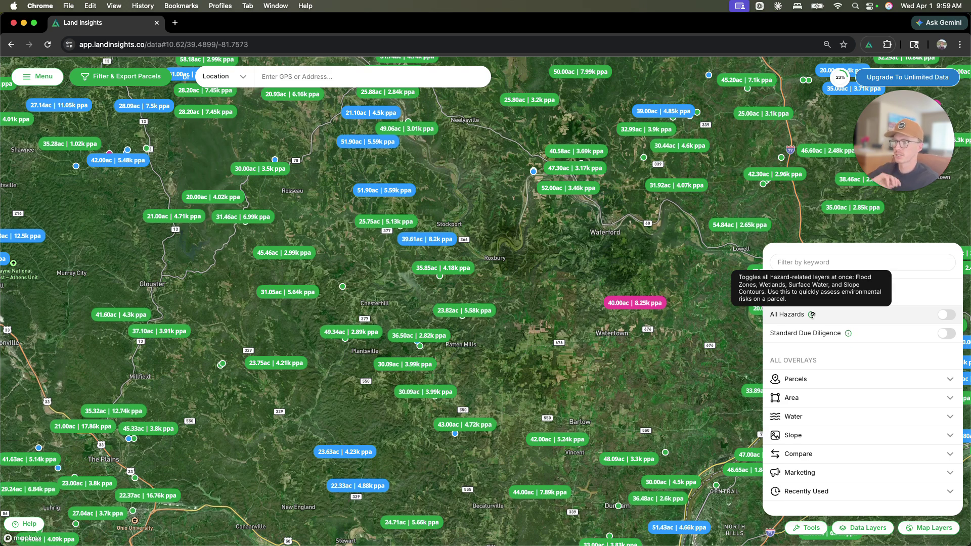
pyautogui.scroll(5, 555, 369)
pyautogui.scroll(5, 555, 369)
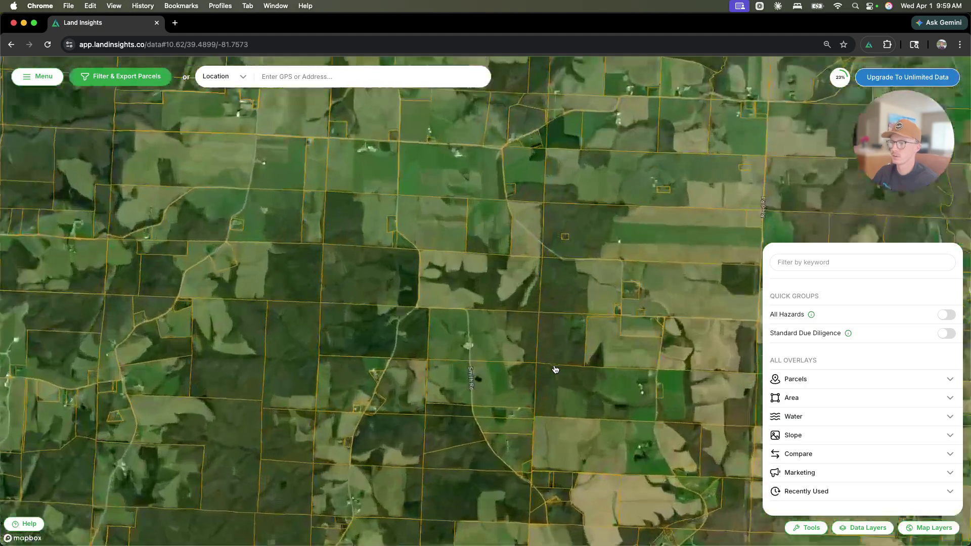
pyautogui.click(947, 315)
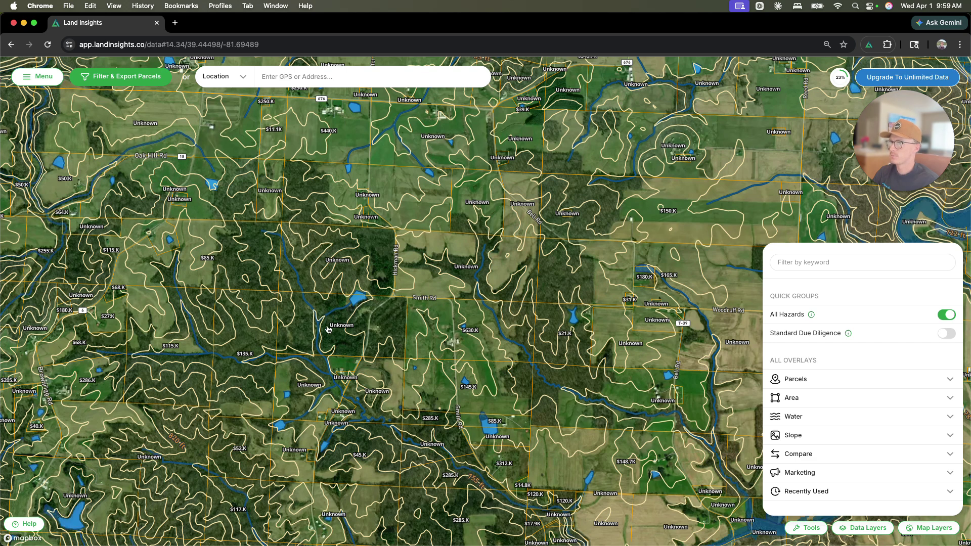
# Step: Examine the flood zones, surface water and slope contours around Wolf Creek and Gard Cemetery, rotating the map and resetting it to north
pyautogui.moveTo(349, 344); pyautogui.dragTo(396, 499)
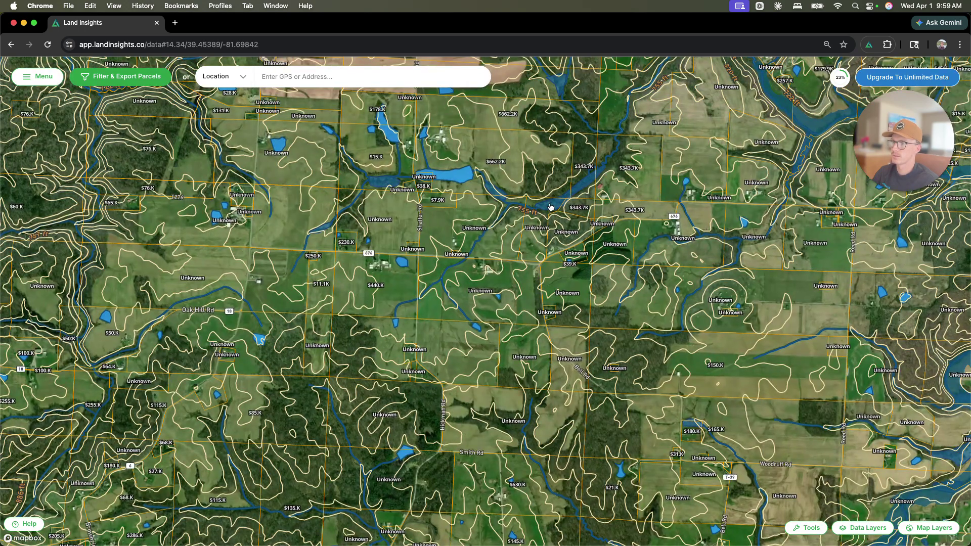
pyautogui.moveTo(550, 207); pyautogui.dragTo(539, 467)
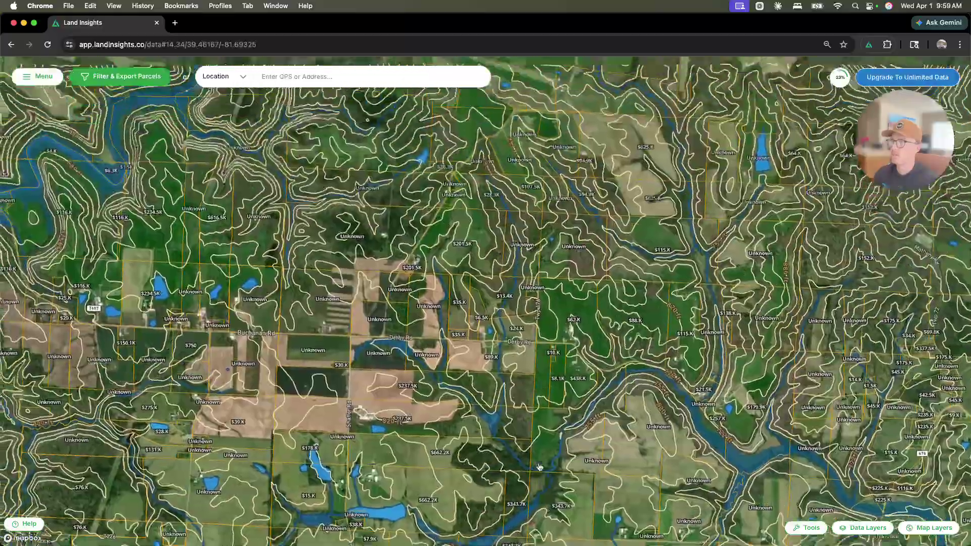
pyautogui.scroll(-10, 539, 466)
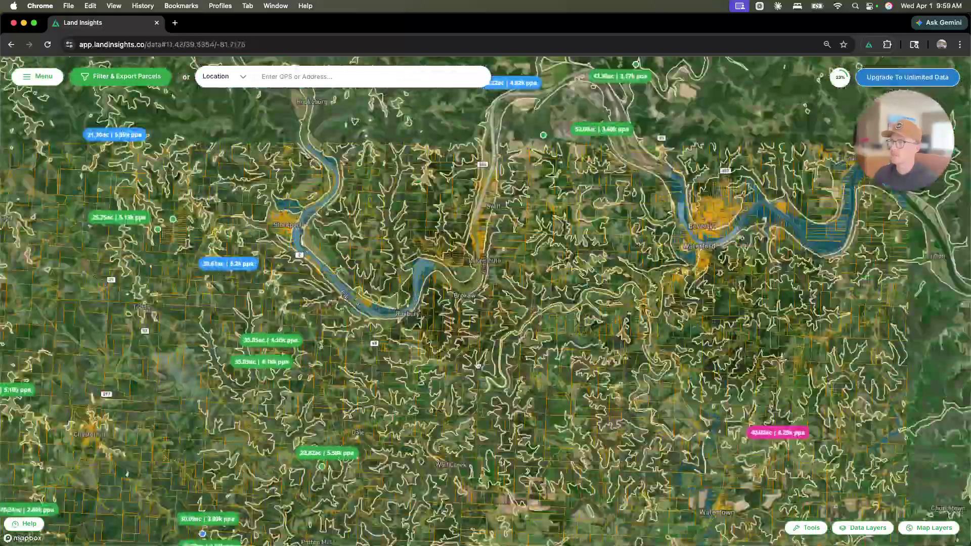
pyautogui.scroll(10, 477, 365)
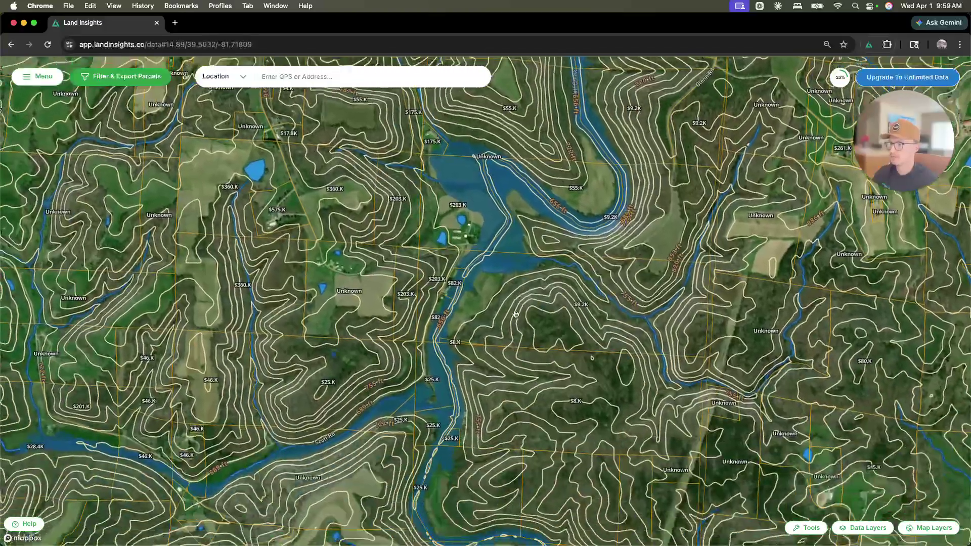
pyautogui.moveTo(515, 314); pyautogui.dragTo(532, 248)
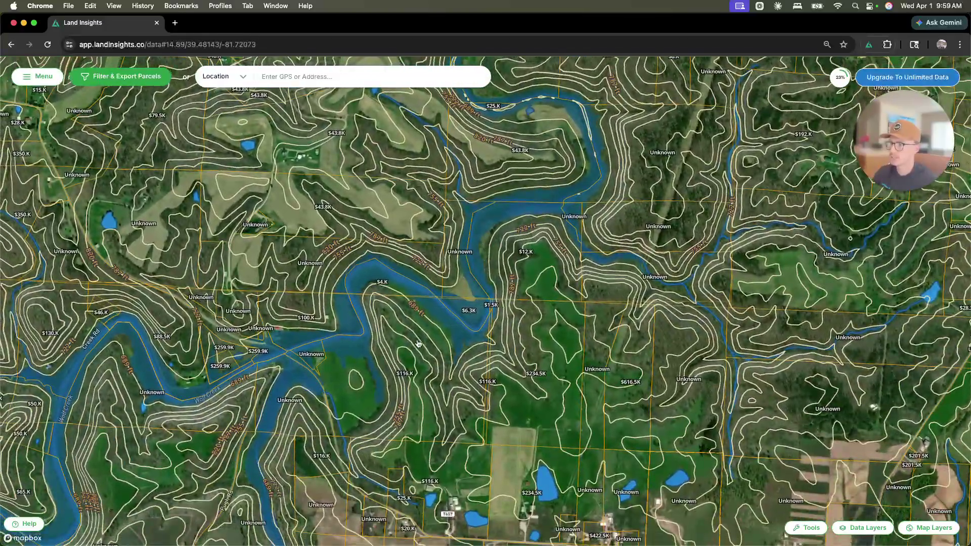
pyautogui.scroll(5, 430, 400)
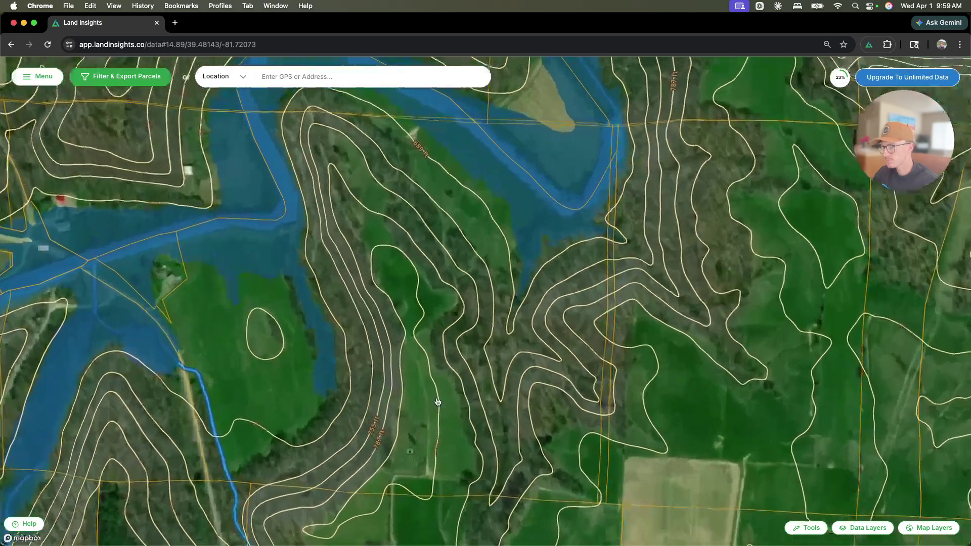
pyautogui.scroll(5, 437, 402)
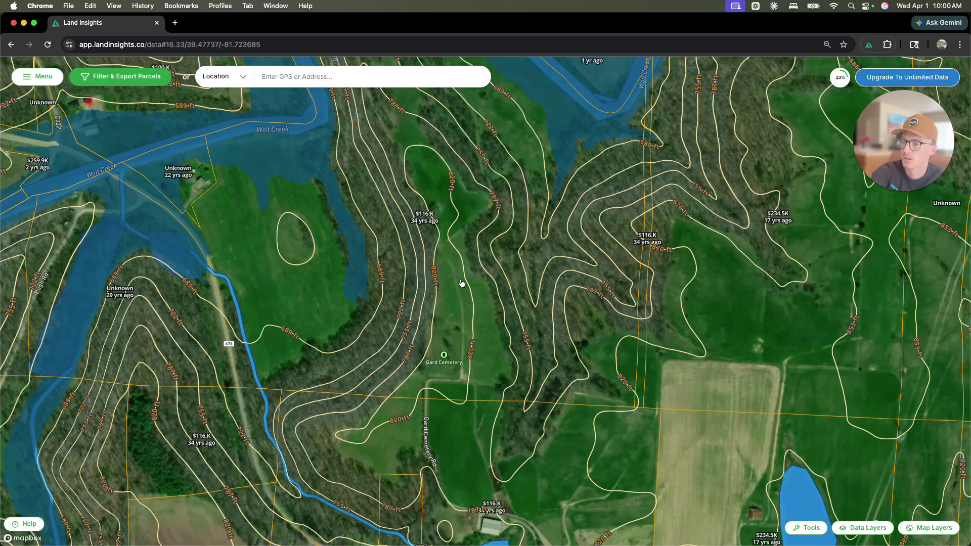
pyautogui.moveTo(444, 377); pyautogui.dragTo(392, 215)
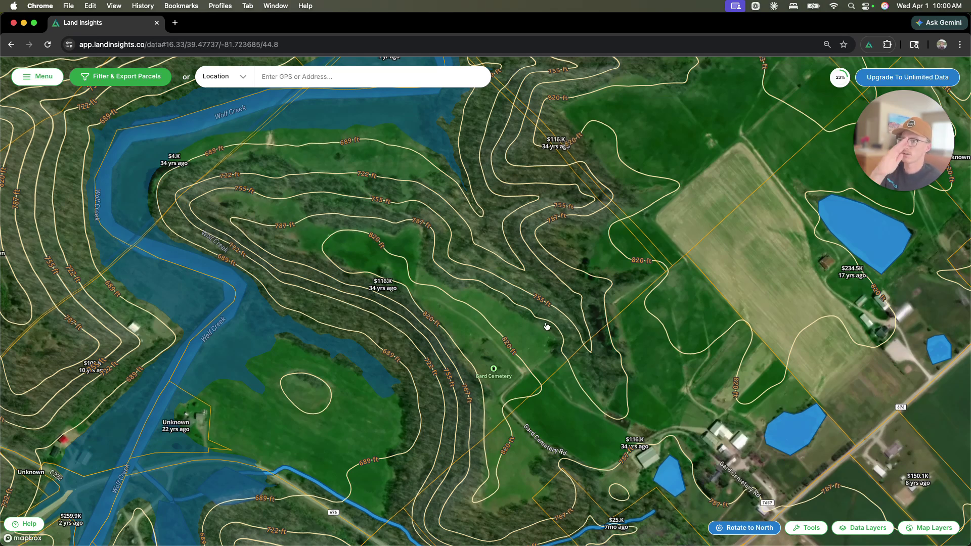
pyautogui.click(739, 528)
# Step: Open the details of the wooded parcel just south of Wolf Creek near route T-91
pyautogui.scroll(-5, 518, 330)
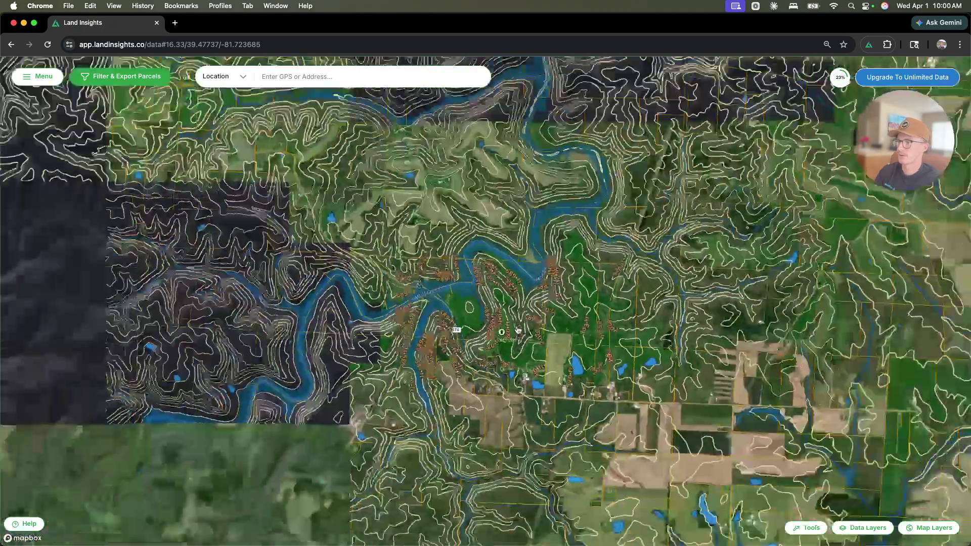
pyautogui.scroll(-5, 518, 330)
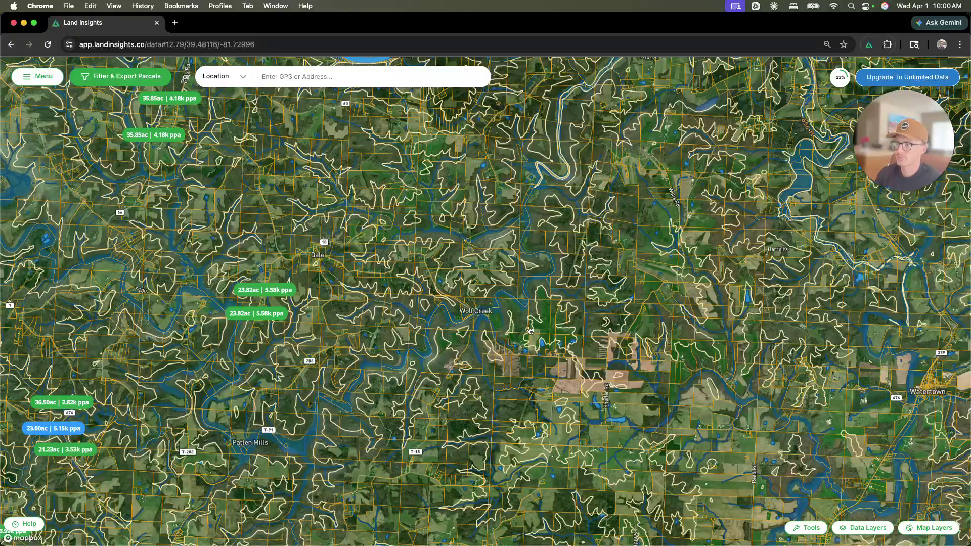
pyautogui.scroll(5, 521, 388)
pyautogui.click(357, 429)
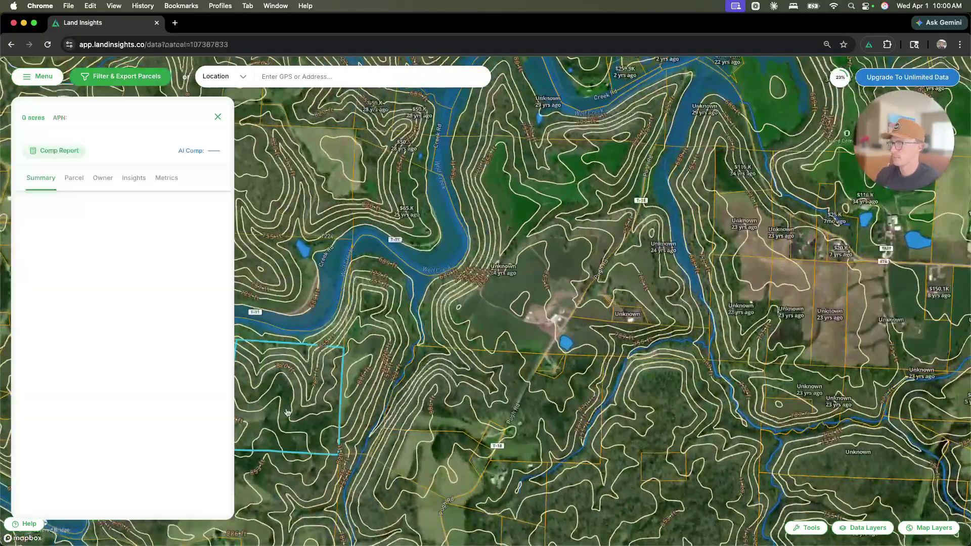
# Step: Browse the MLS comps farther northeast and jump back to the selected parcel
pyautogui.scroll(-10, 357, 429)
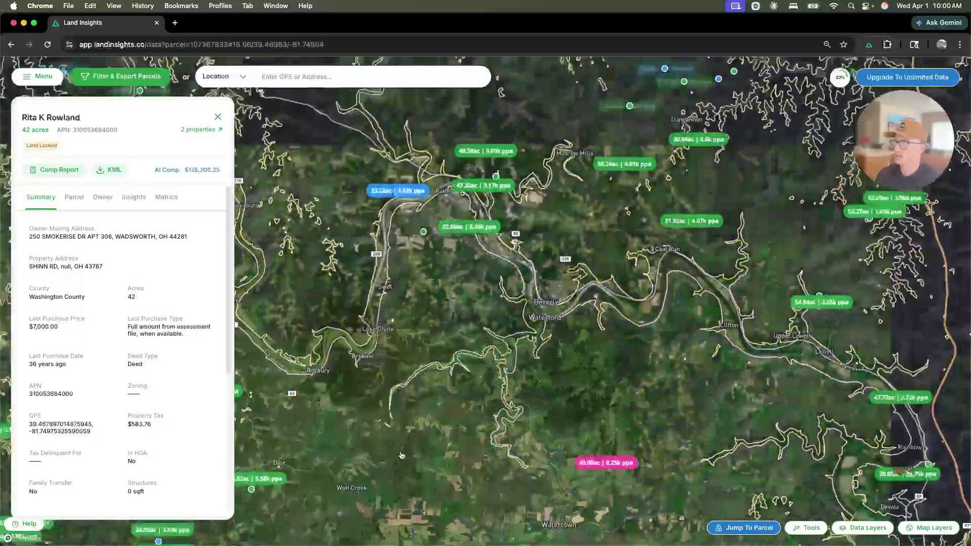
pyautogui.moveTo(400, 456); pyautogui.dragTo(349, 535)
pyautogui.moveTo(627, 303); pyautogui.dragTo(523, 393)
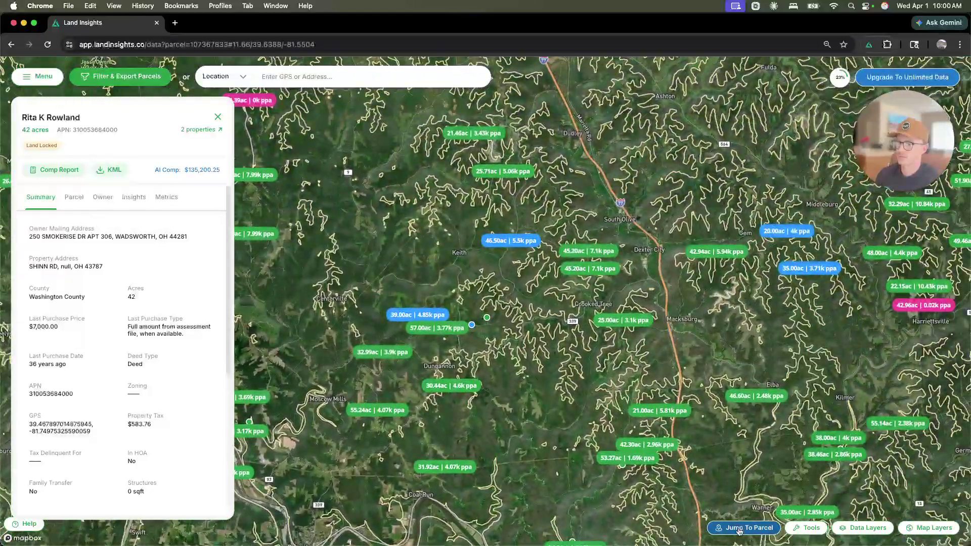
pyautogui.click(735, 528)
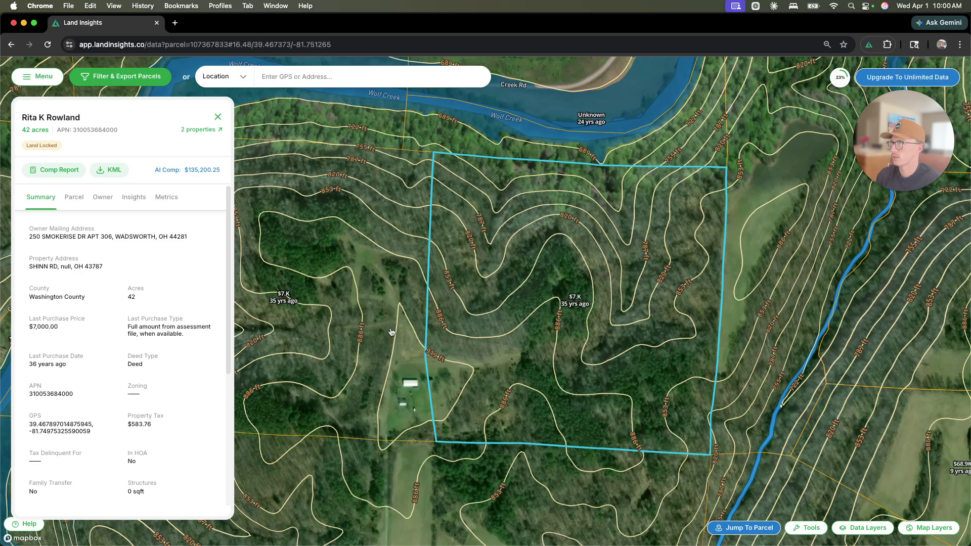
# Step: Check what the Standard Due Diligence quick group covers and turn it on alongside All Hazards
pyautogui.click(865, 528)
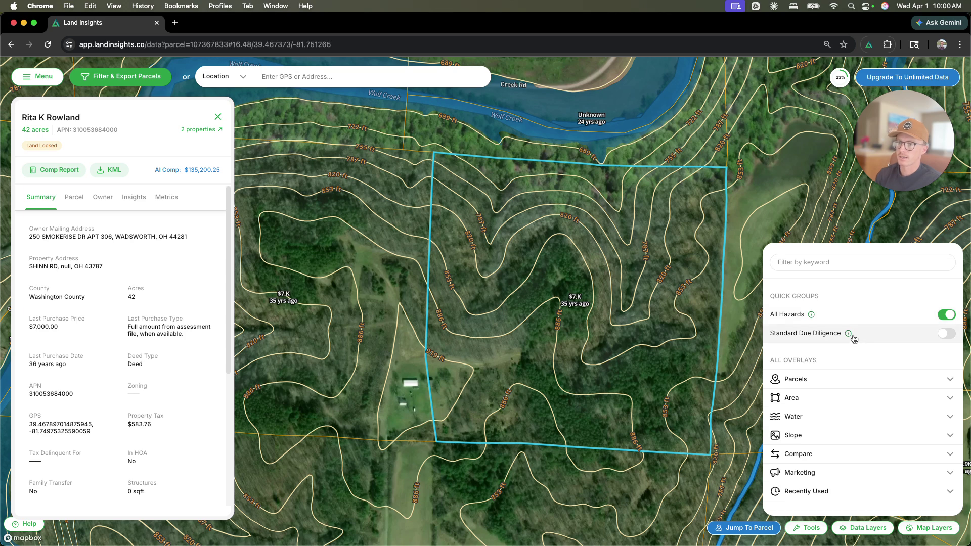
pyautogui.moveTo(847, 333)
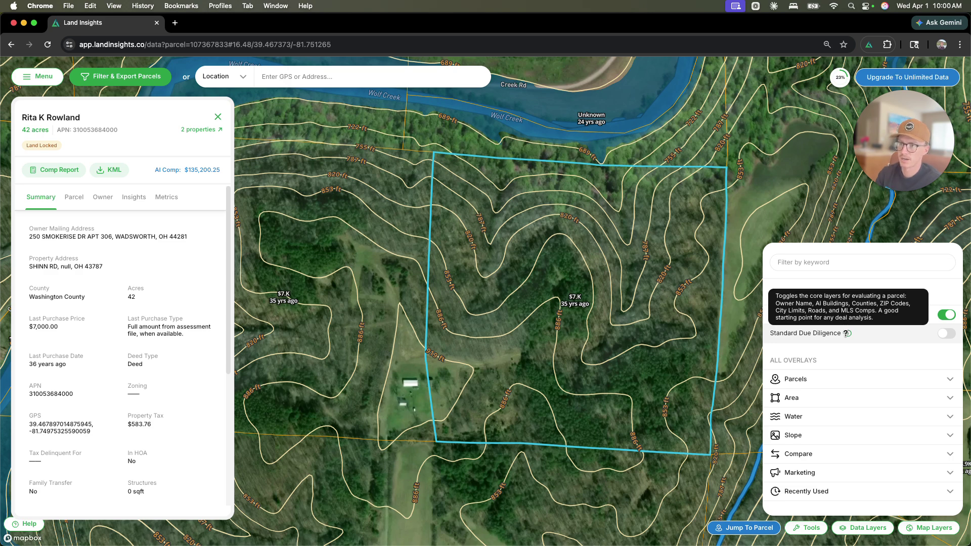
pyautogui.click(946, 333)
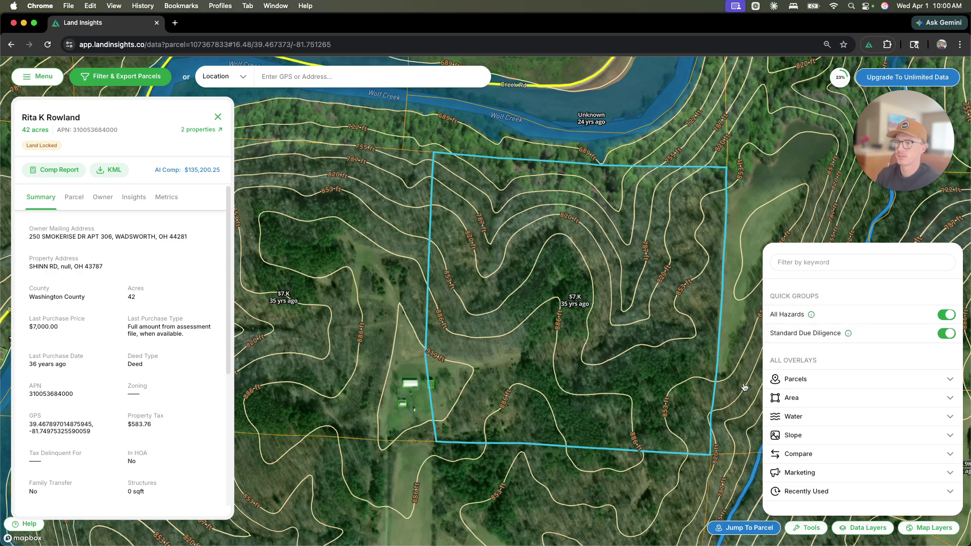
# Step: Examine the buildings, roads and owner labels around the selected 42-acre parcel, and list all properties held by its owner
pyautogui.scroll(-5, 541, 380)
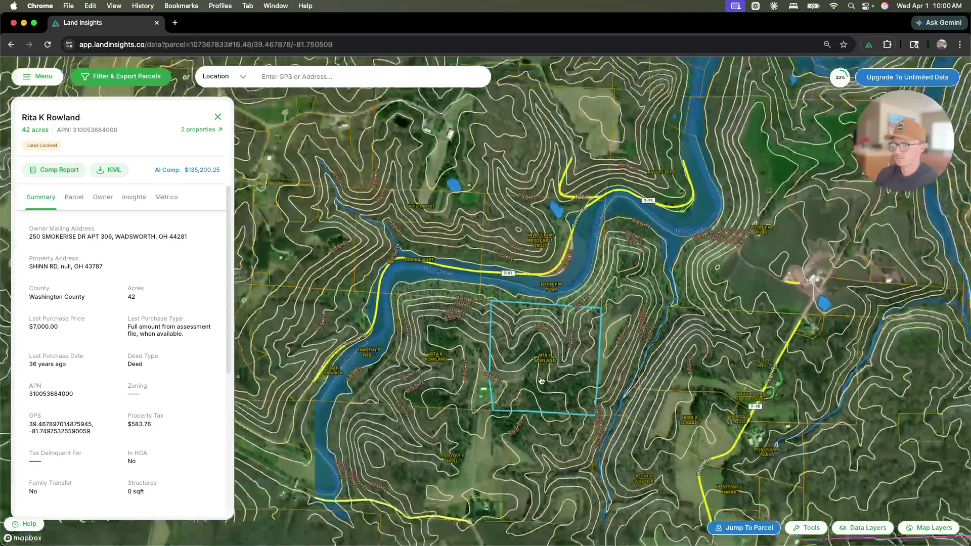
pyautogui.scroll(5, 541, 381)
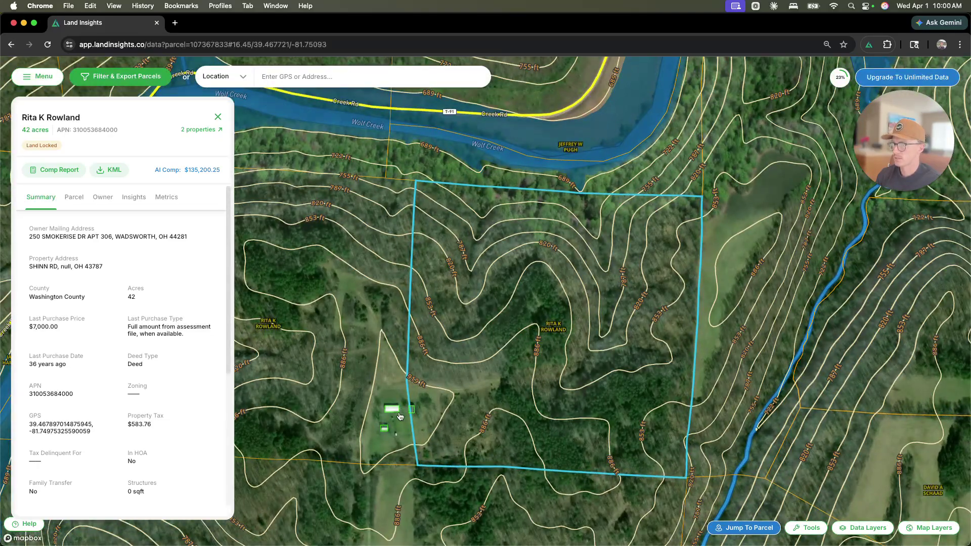
pyautogui.moveTo(400, 416); pyautogui.dragTo(444, 361)
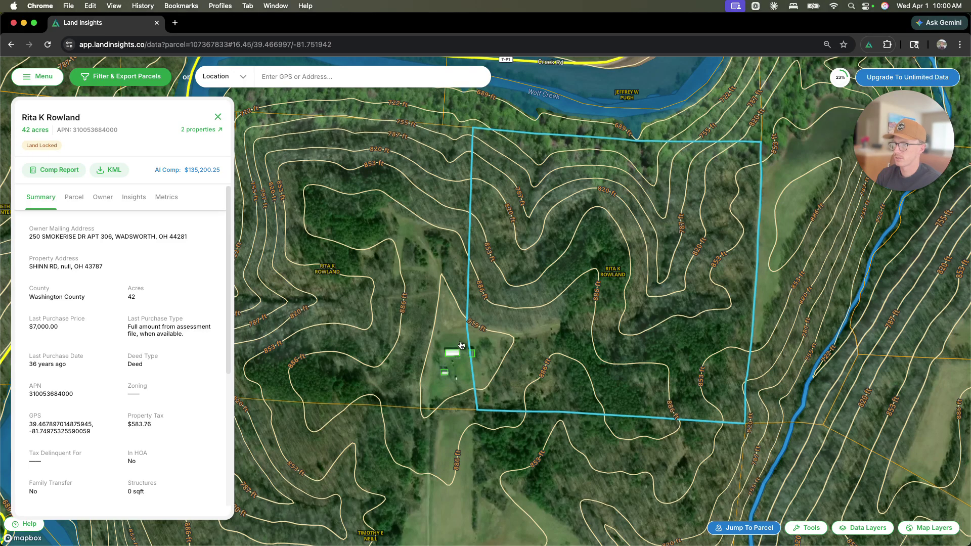
pyautogui.moveTo(534, 334); pyautogui.dragTo(488, 347)
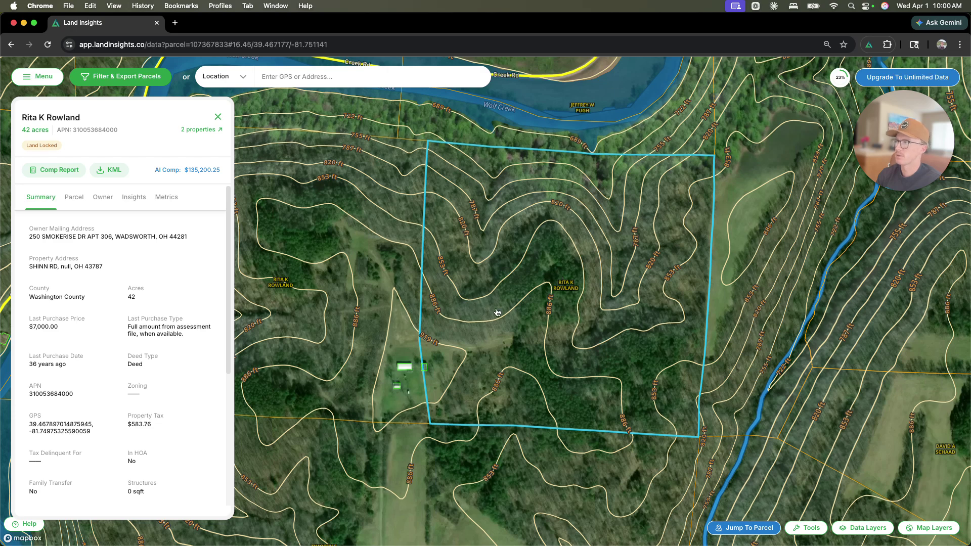
pyautogui.moveTo(493, 261); pyautogui.dragTo(593, 265)
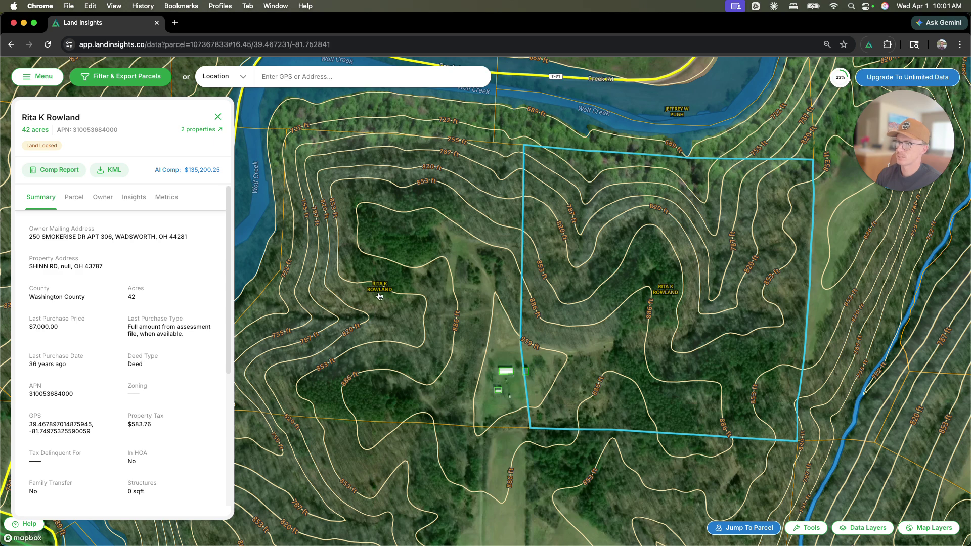
pyautogui.click(194, 130)
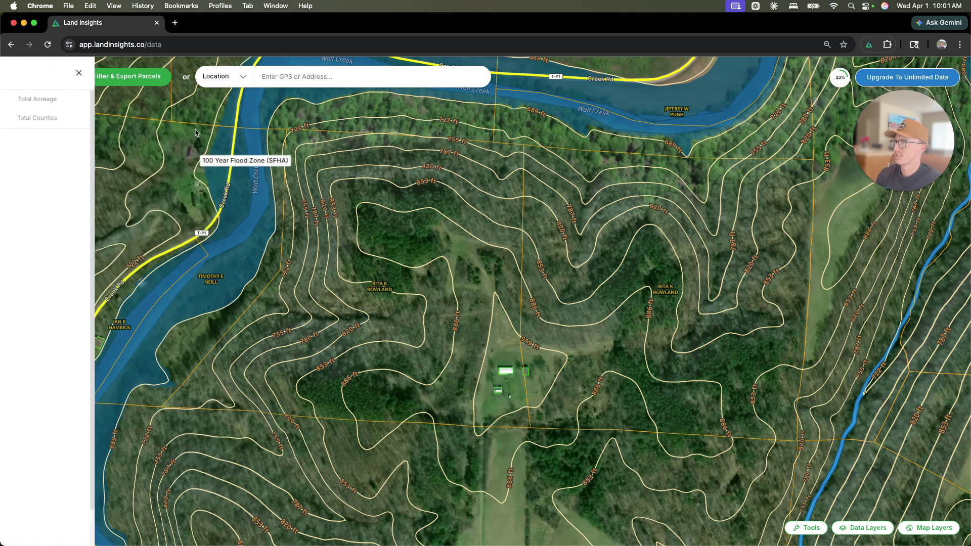
pyautogui.scroll(-10, 594, 323)
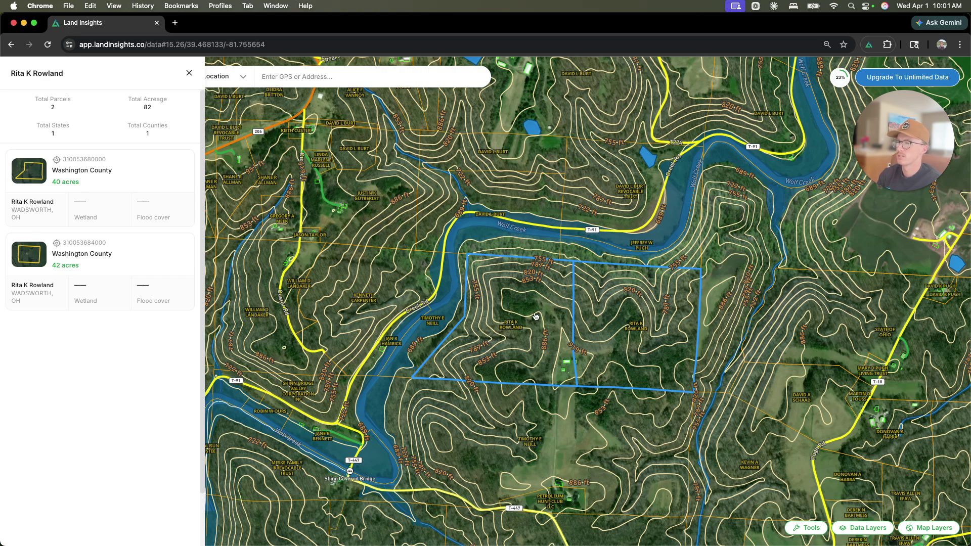
# Step: Open the 41-acre trustee-owned parcel south of Shinn Covered Bridge and list all properties held by its owner
pyautogui.scroll(-4, 533, 317)
pyautogui.click(432, 327)
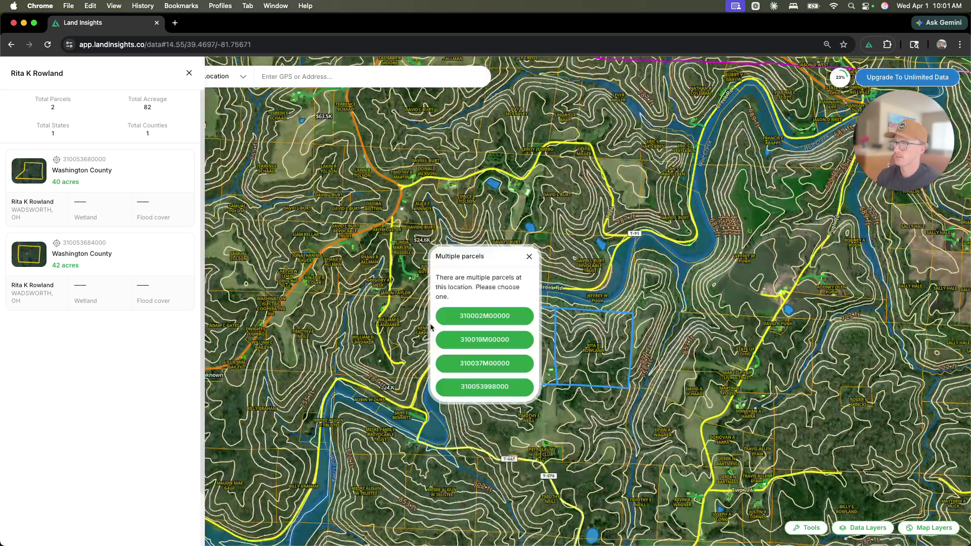
pyautogui.moveTo(348, 365); pyautogui.dragTo(407, 314)
pyautogui.click(408, 314)
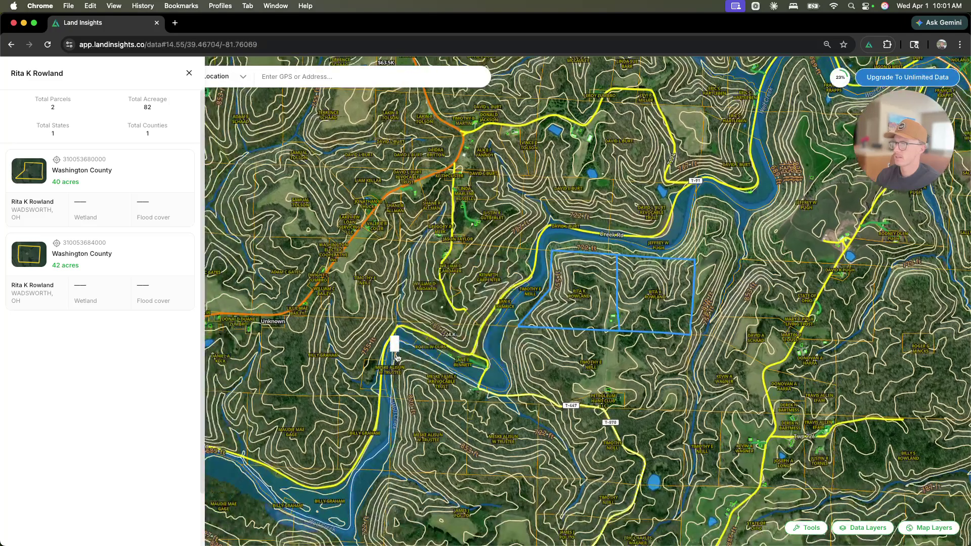
pyautogui.click(398, 357)
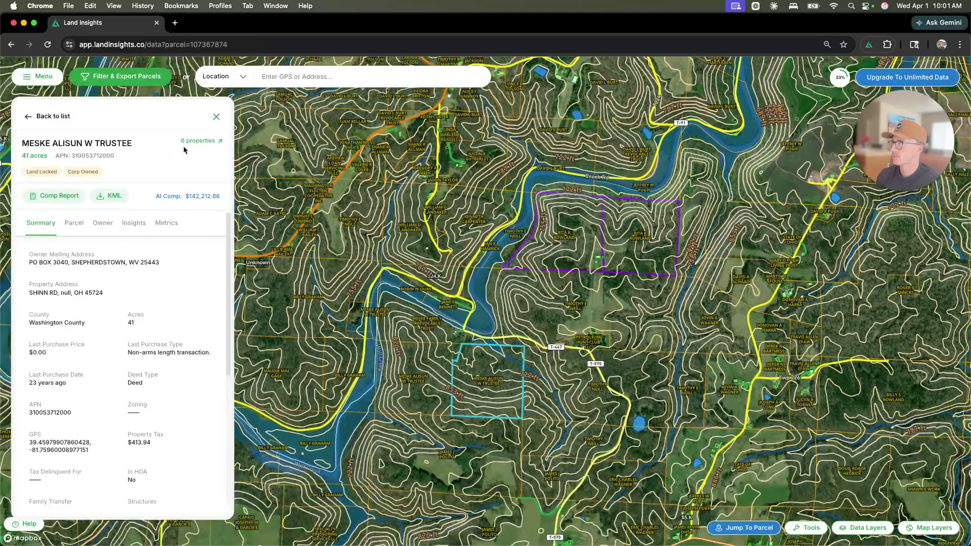
pyautogui.click(200, 141)
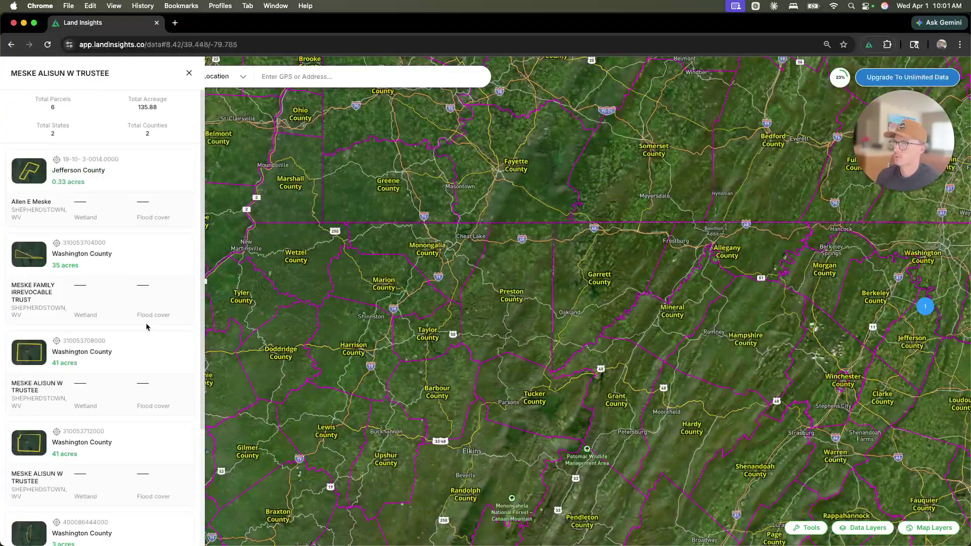
# Step: Review the trustee's property list and locate its cluster of parcels along Wolf Creek on the map
pyautogui.scroll(-3, 146, 327)
pyautogui.scroll(5, 497, 374)
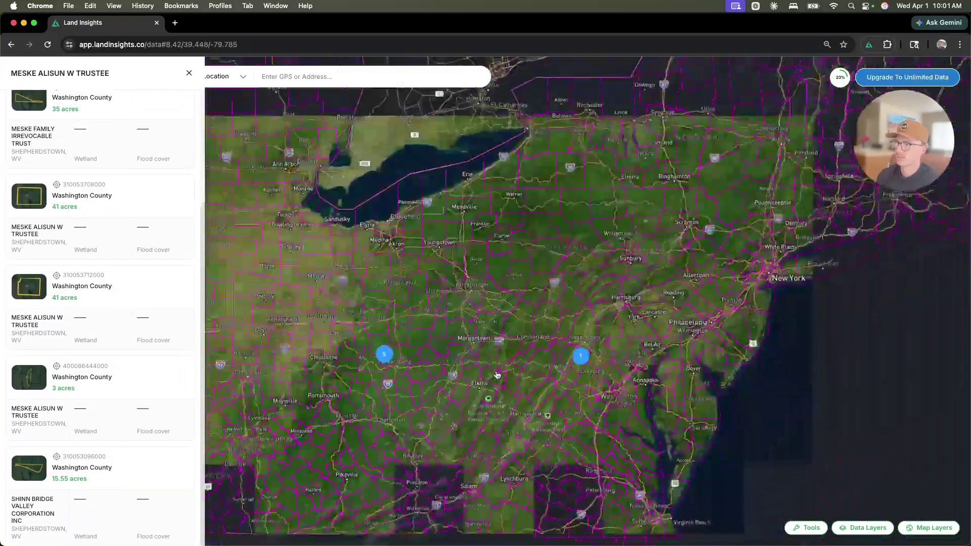
pyautogui.scroll(3, 579, 356)
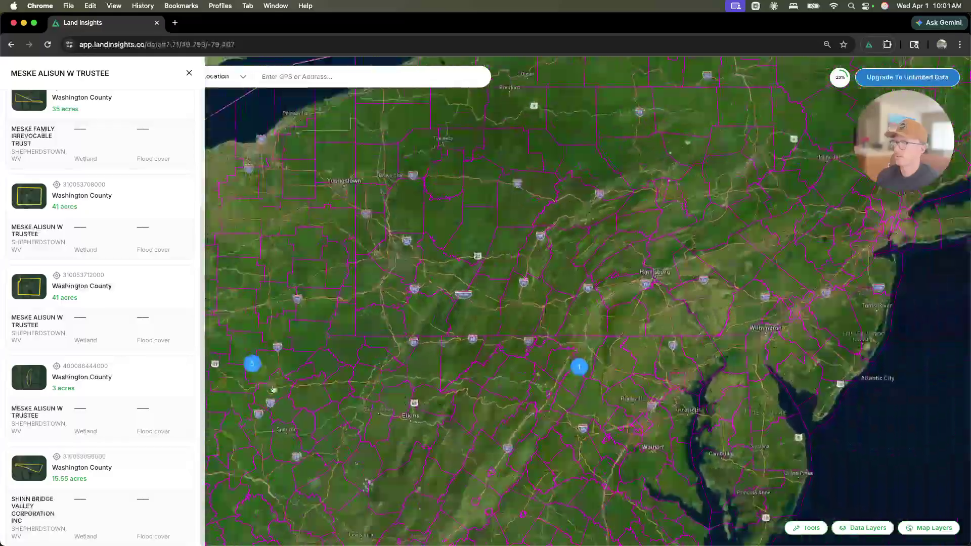
pyautogui.scroll(10, 273, 391)
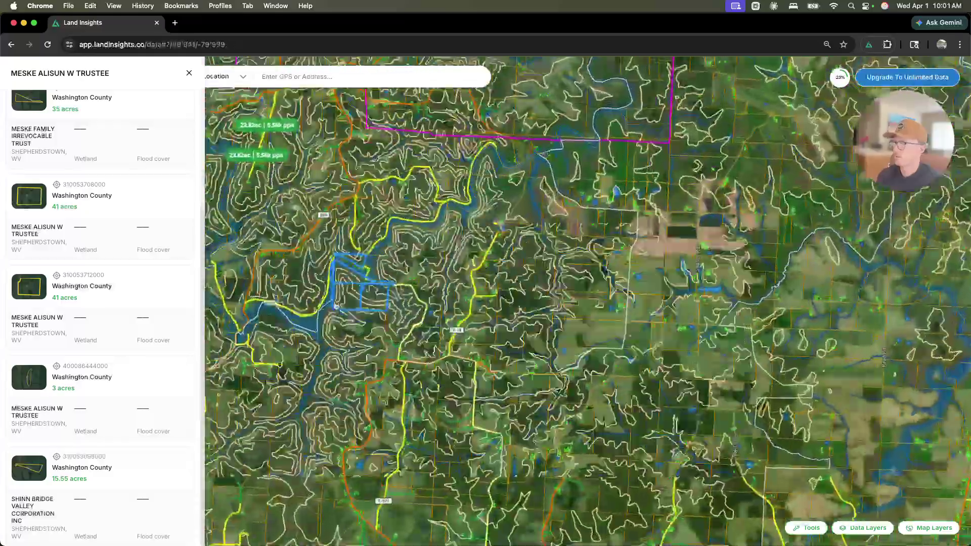
pyautogui.scroll(5, 336, 305)
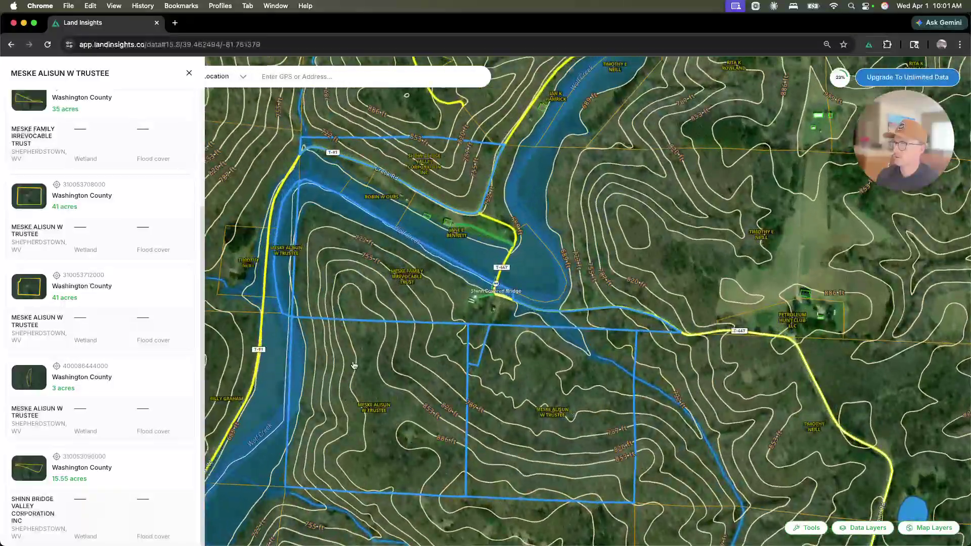
pyautogui.scroll(-6, 354, 365)
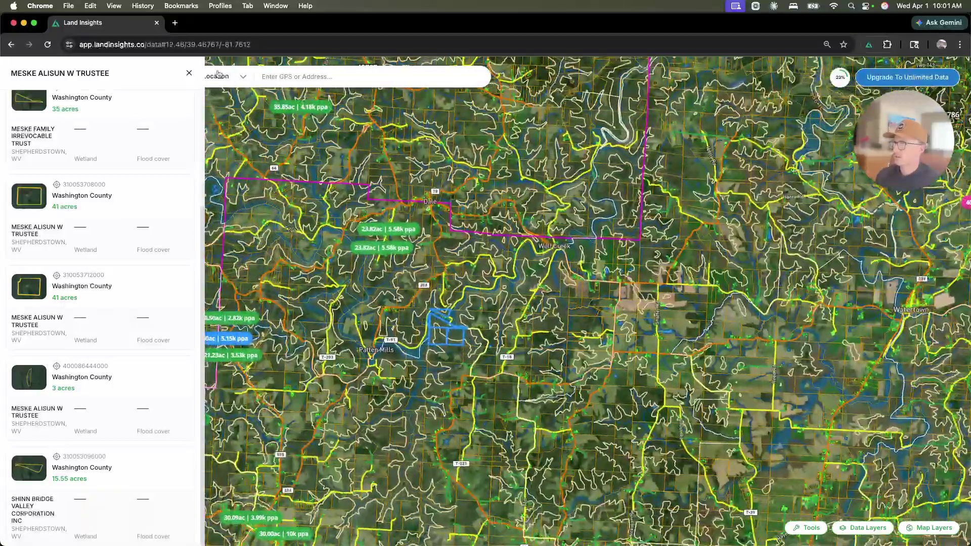
# Step: Close the trustee's property list and open the details of the 85-acre parcel directly south of the cluster
pyautogui.click(189, 73)
pyautogui.scroll(5, 455, 340)
pyautogui.click(468, 365)
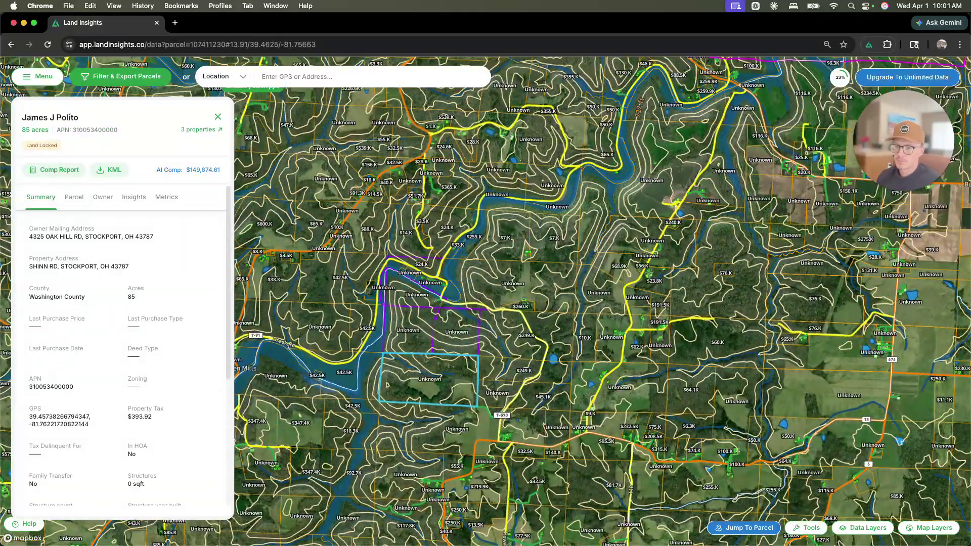
# Step: Turn off the Owner Name layer and examine the last purchase prices of the parcels along Shinn Rd
pyautogui.click(849, 529)
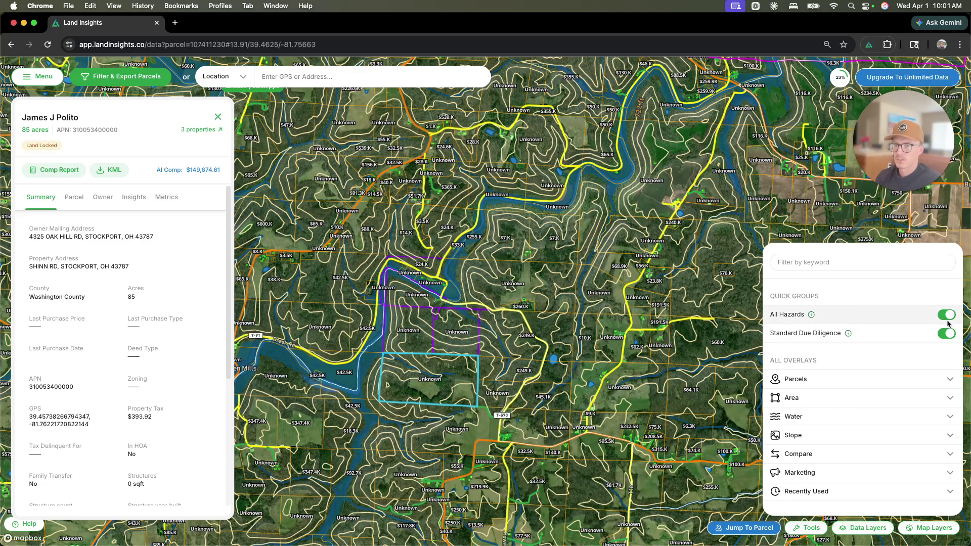
pyautogui.scroll(5, 457, 349)
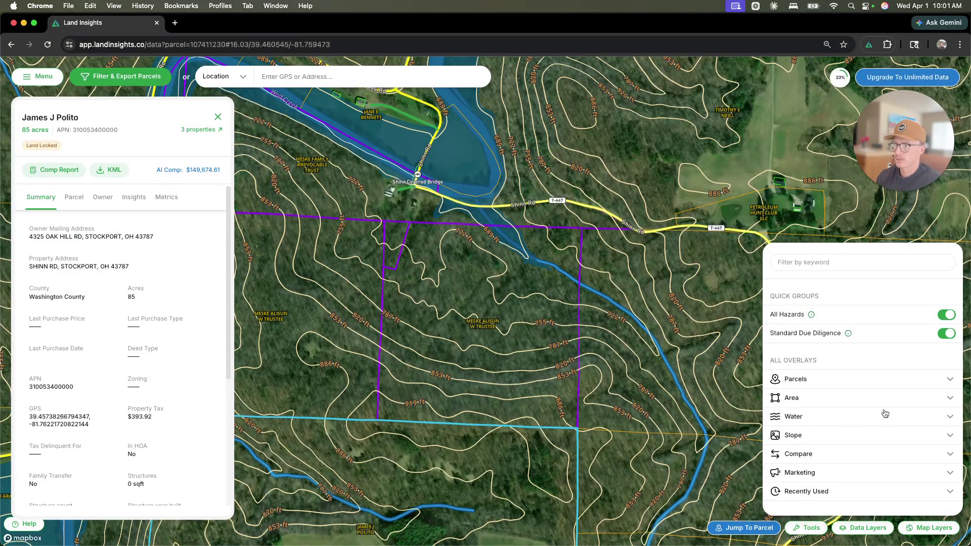
pyautogui.click(851, 381)
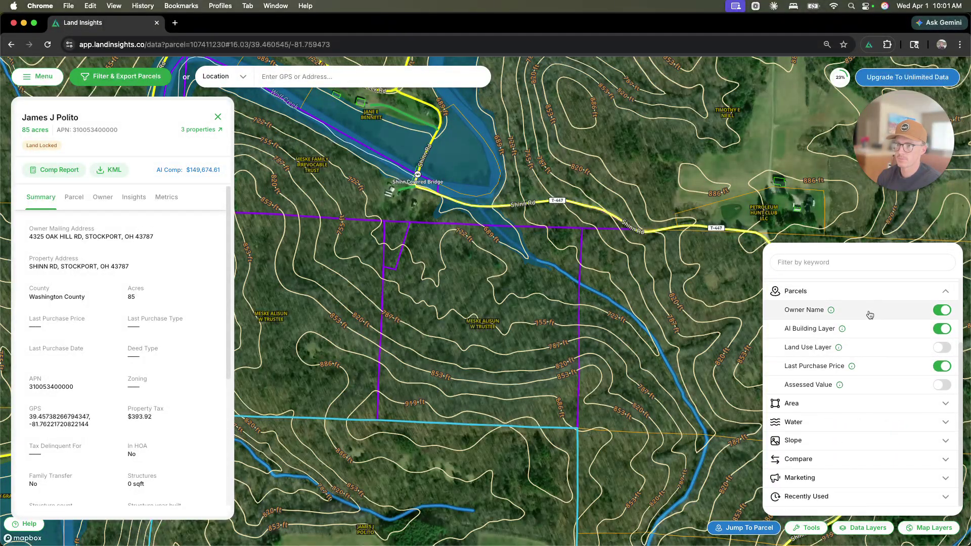
pyautogui.click(942, 310)
pyautogui.moveTo(712, 348); pyautogui.dragTo(624, 356)
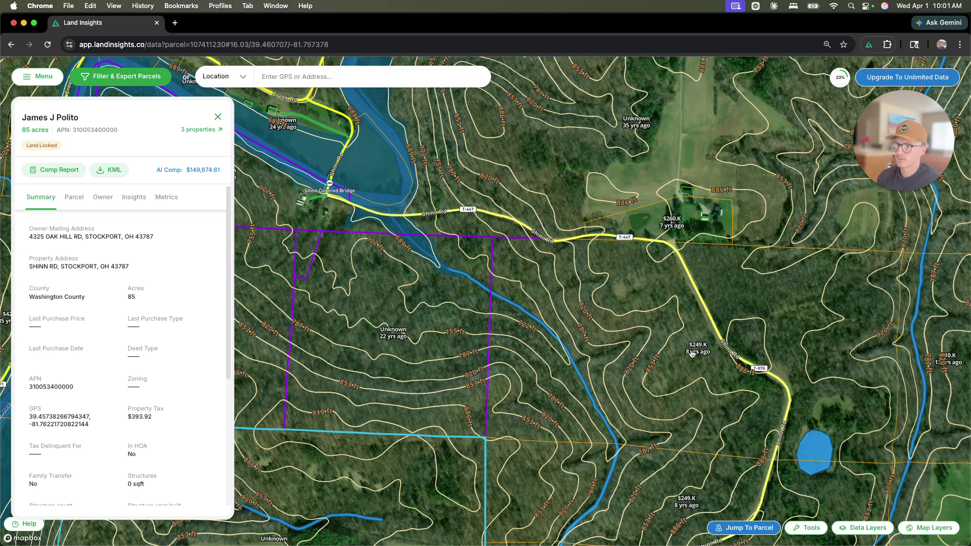
pyautogui.moveTo(692, 354); pyautogui.dragTo(586, 329)
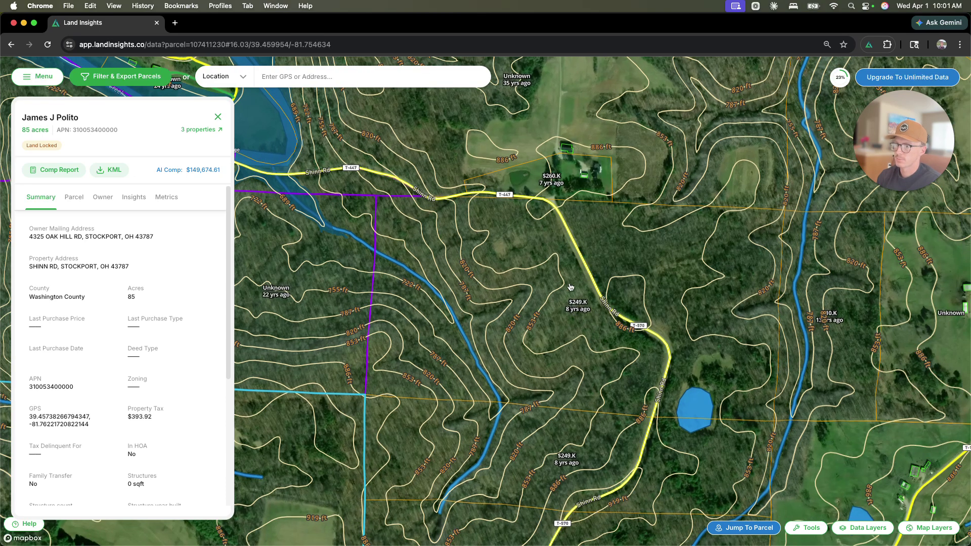
pyautogui.scroll(-5, 624, 326)
# Step: Turn on the Land Use Layer and examine the land use categories of the parcels north of Belpre
pyautogui.click(871, 527)
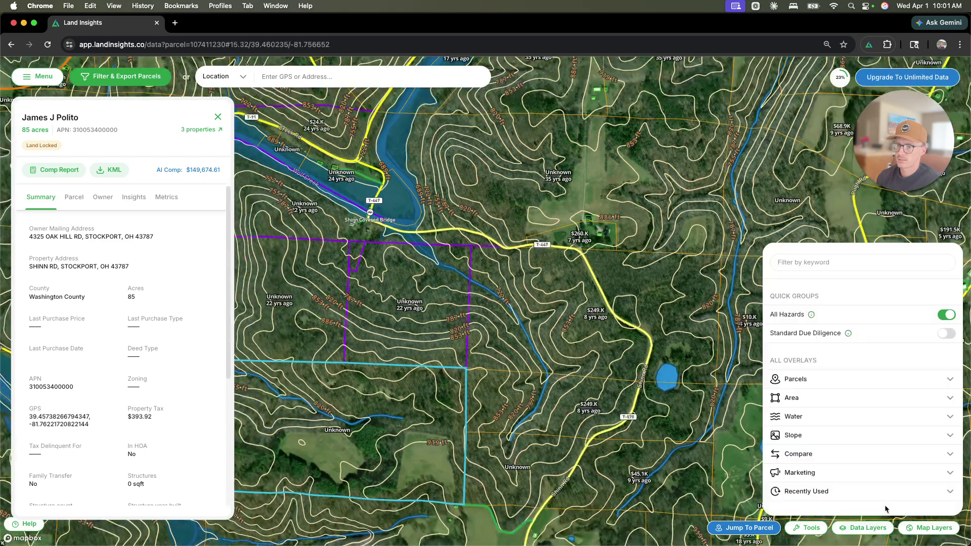
pyautogui.click(866, 377)
pyautogui.scroll(-2, 867, 379)
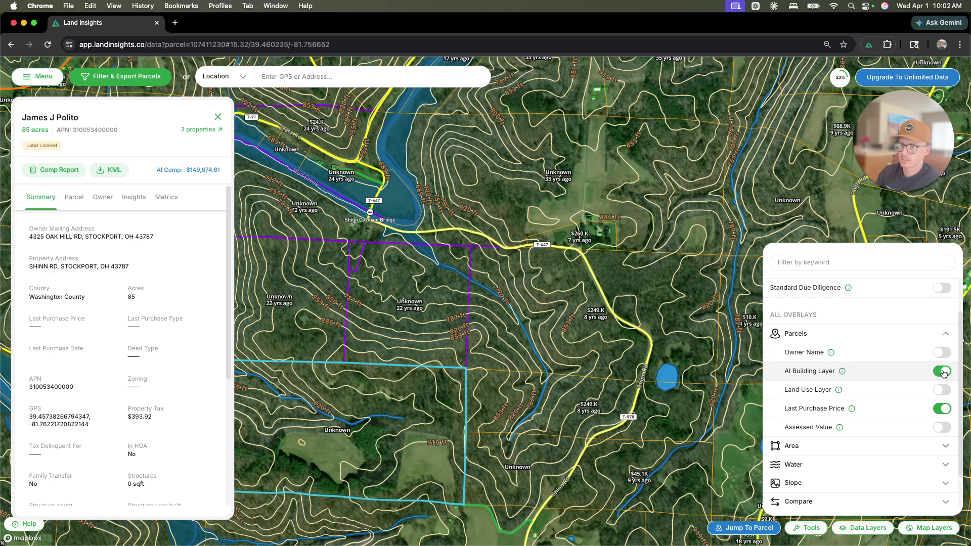
pyautogui.click(943, 391)
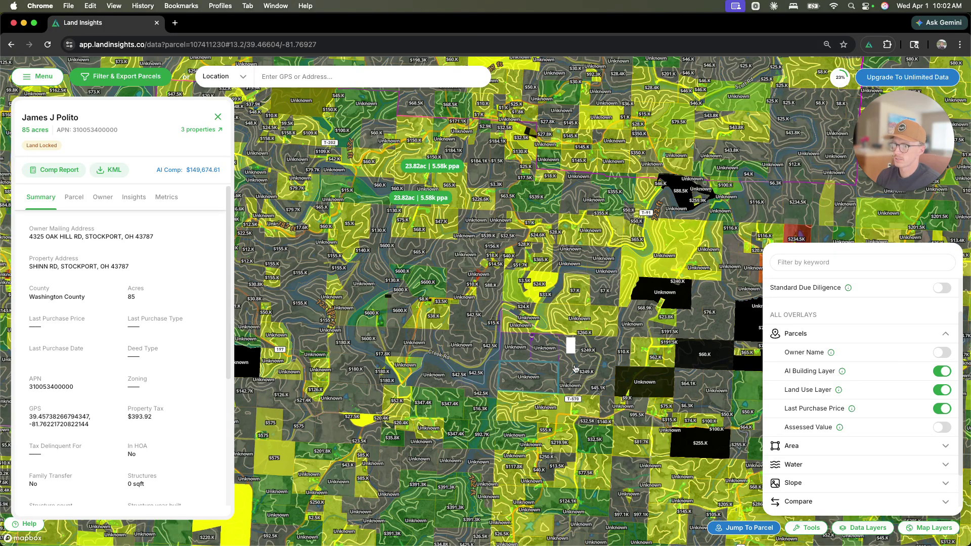
pyautogui.scroll(-10, 575, 369)
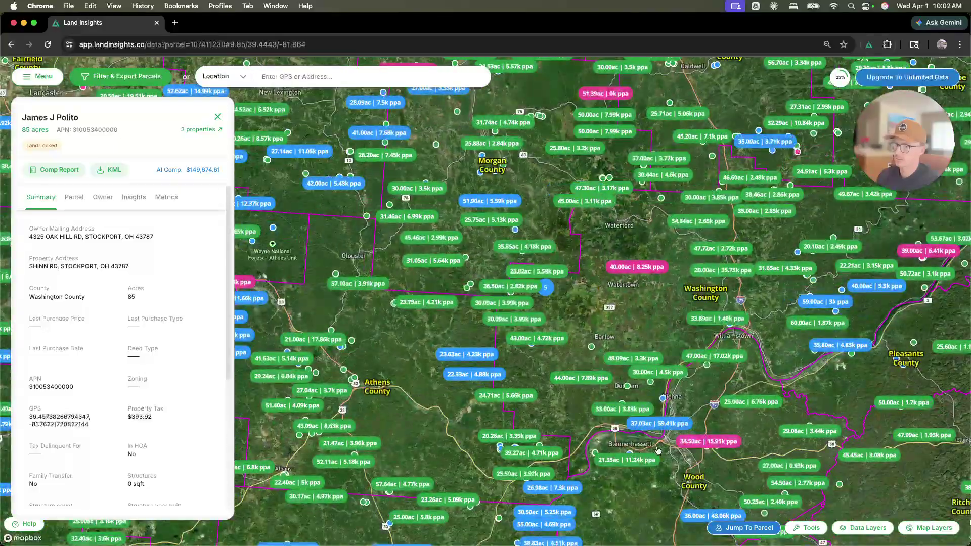
pyautogui.scroll(10, 658, 451)
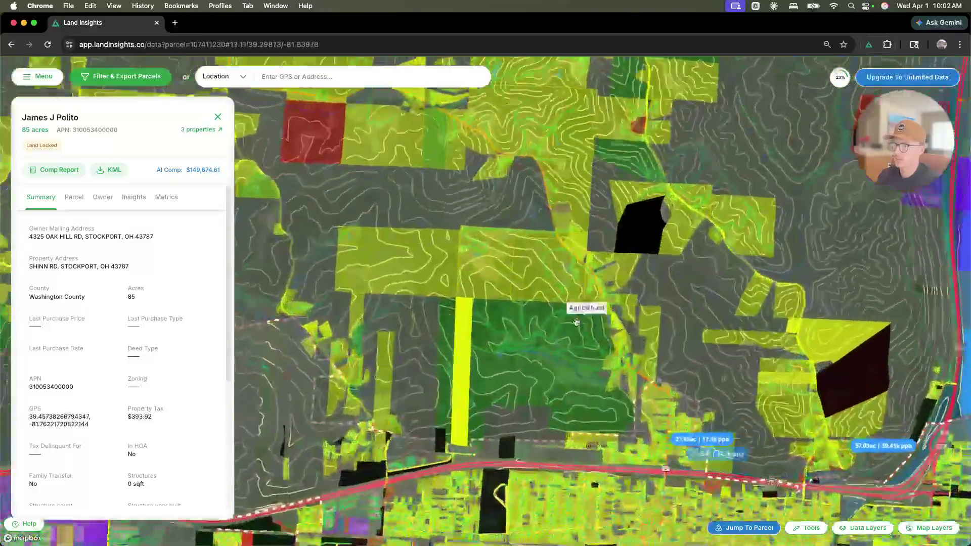
pyautogui.scroll(-3, 576, 322)
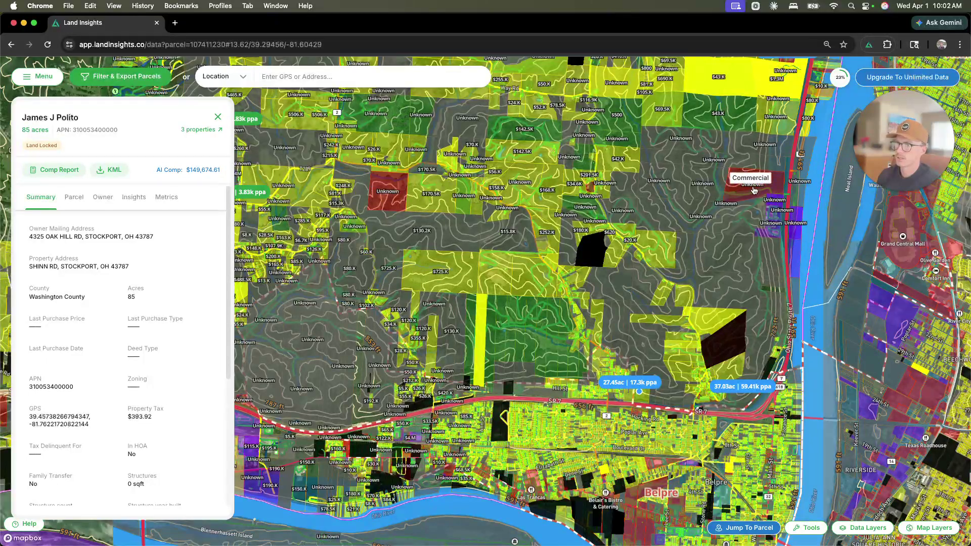
pyautogui.scroll(3, 754, 192)
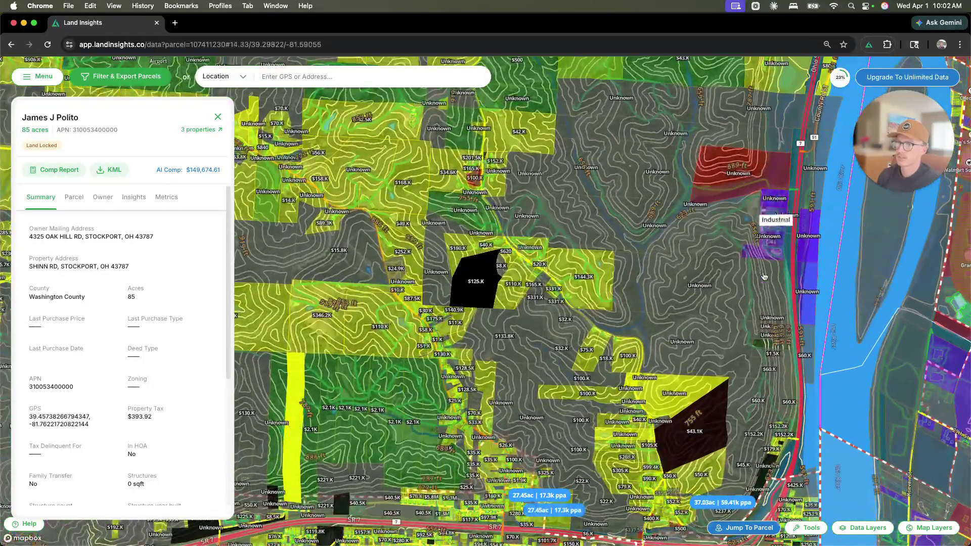
# Step: Turn off the Land Use Layer in the Parcels overlays
pyautogui.click(867, 531)
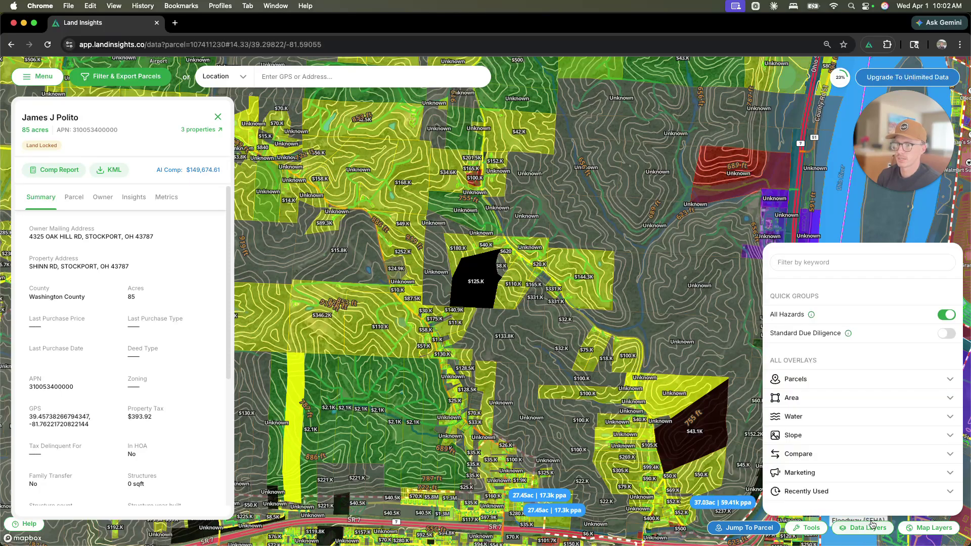
pyautogui.click(822, 379)
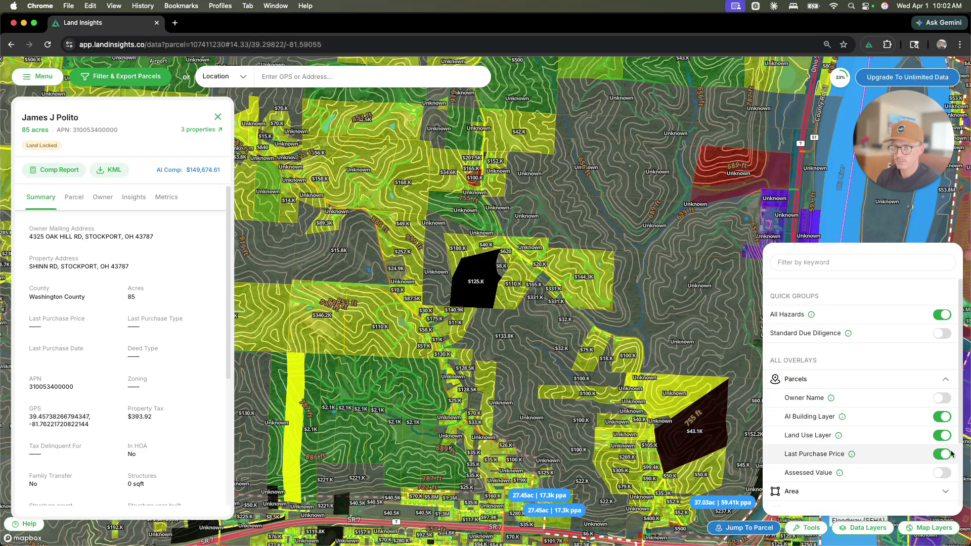
pyautogui.click(941, 436)
pyautogui.scroll(-2, 888, 418)
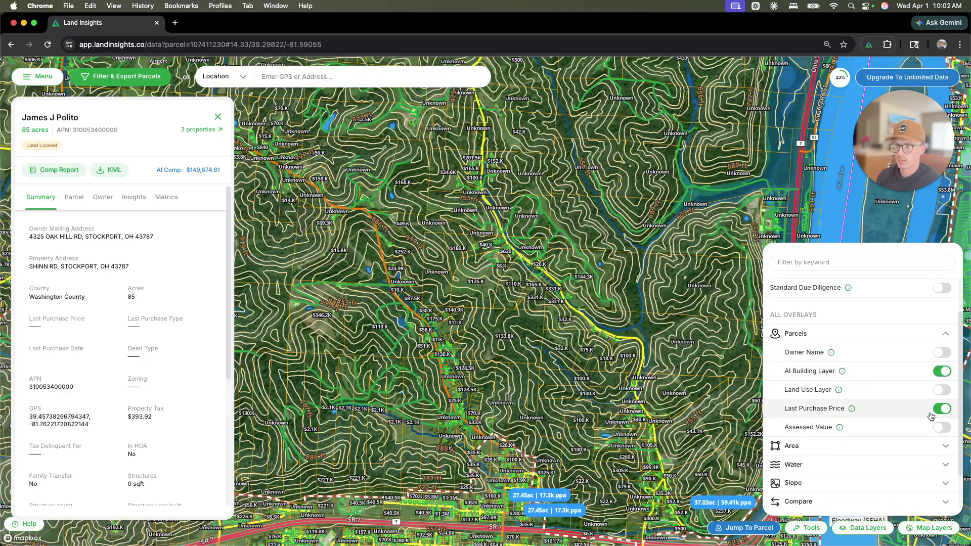
# Step: Open the details of the $170K parcel on the south side of Emmaus Rd and examine the last purchase prices of the surrounding parcels
pyautogui.moveTo(525, 436); pyautogui.dragTo(516, 455)
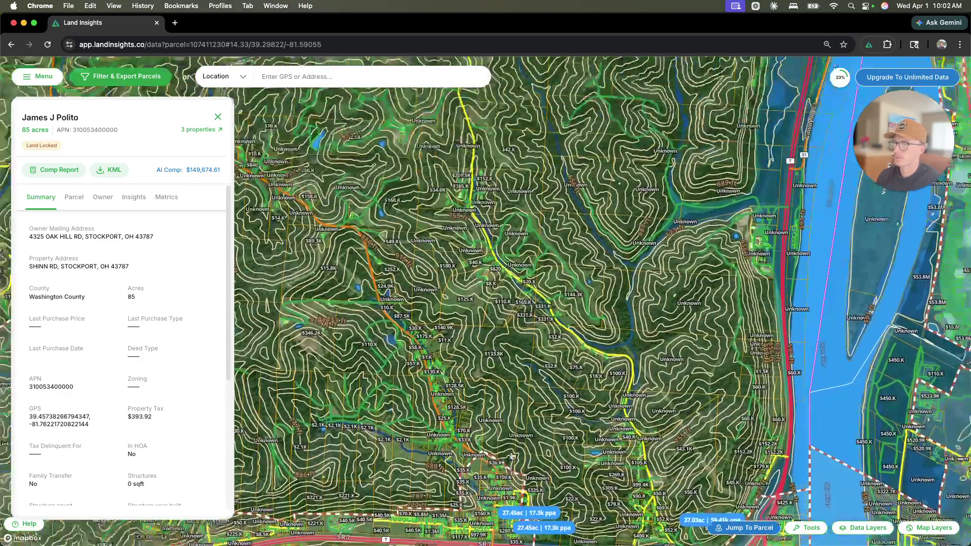
pyautogui.moveTo(476, 306); pyautogui.dragTo(687, 435)
pyautogui.moveTo(323, 323); pyautogui.dragTo(705, 336)
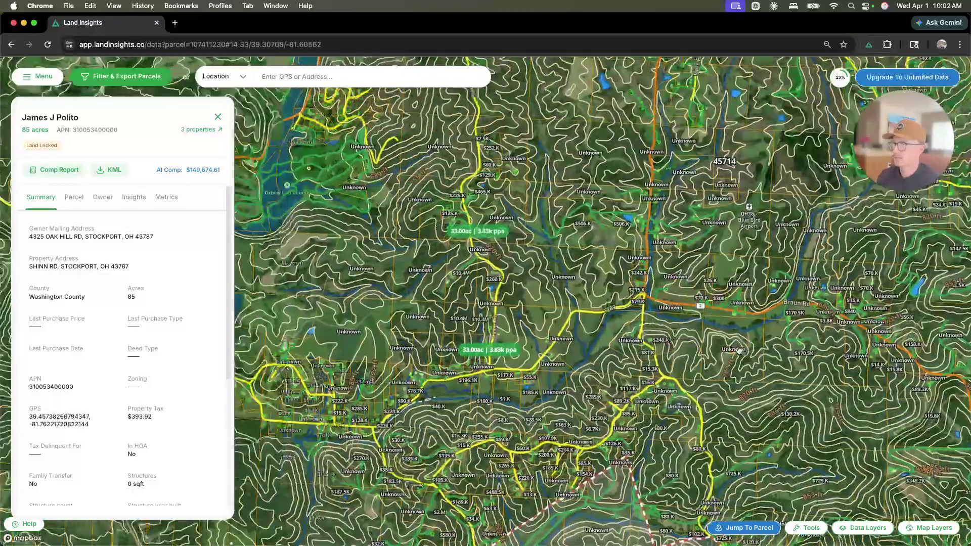
pyautogui.moveTo(475, 346); pyautogui.dragTo(621, 279)
pyautogui.scroll(5, 621, 280)
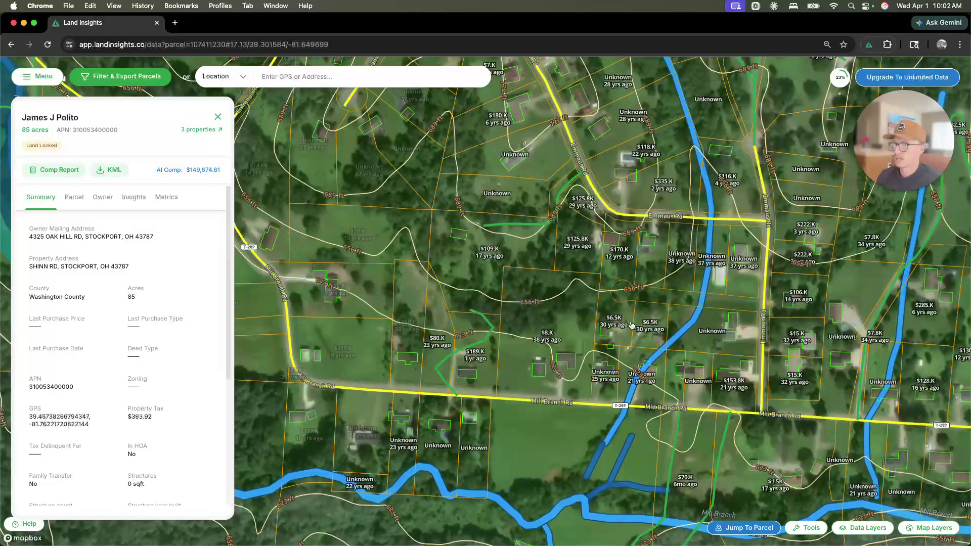
pyautogui.moveTo(632, 326); pyautogui.dragTo(593, 339)
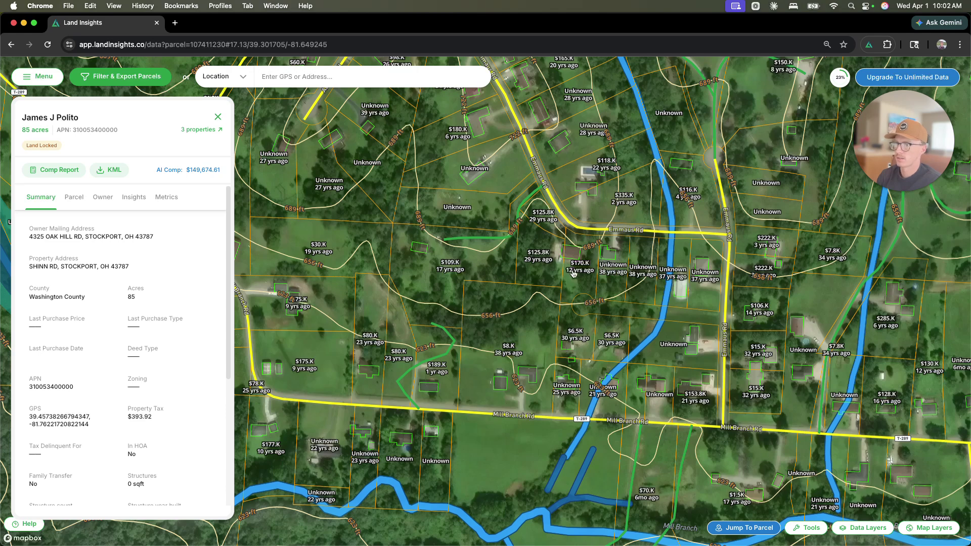
pyautogui.click(586, 283)
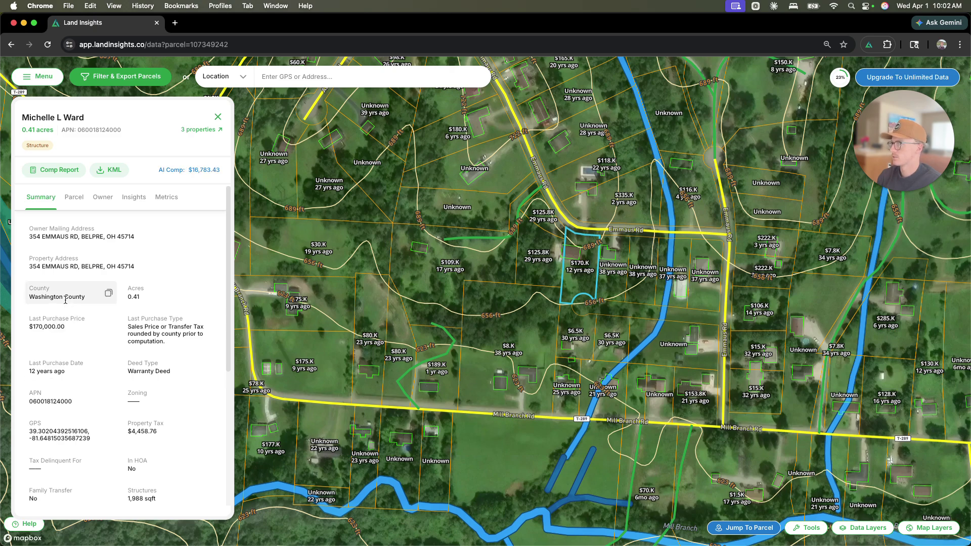
pyautogui.scroll(-3, 609, 321)
pyautogui.moveTo(550, 278); pyautogui.dragTo(553, 372)
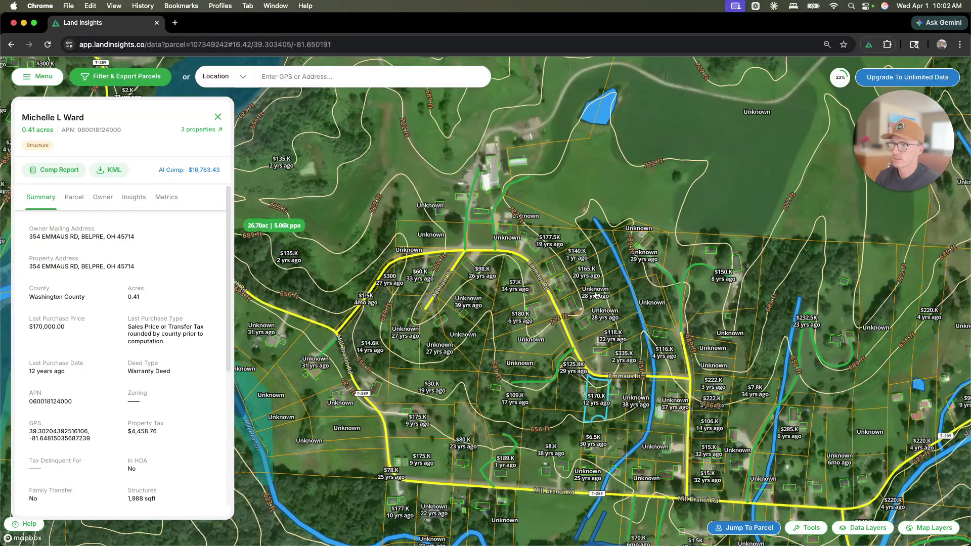
# Step: Expand the Parcels and Area groups of the data layer overlays and review the layers they contain
pyautogui.click(867, 528)
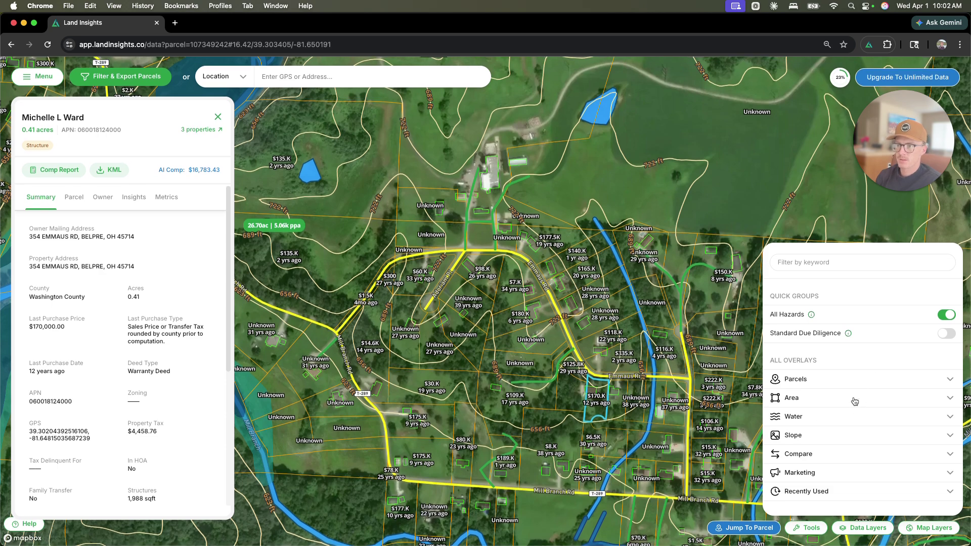
pyautogui.click(852, 400)
pyautogui.click(851, 399)
pyautogui.click(860, 378)
pyautogui.scroll(-2, 893, 382)
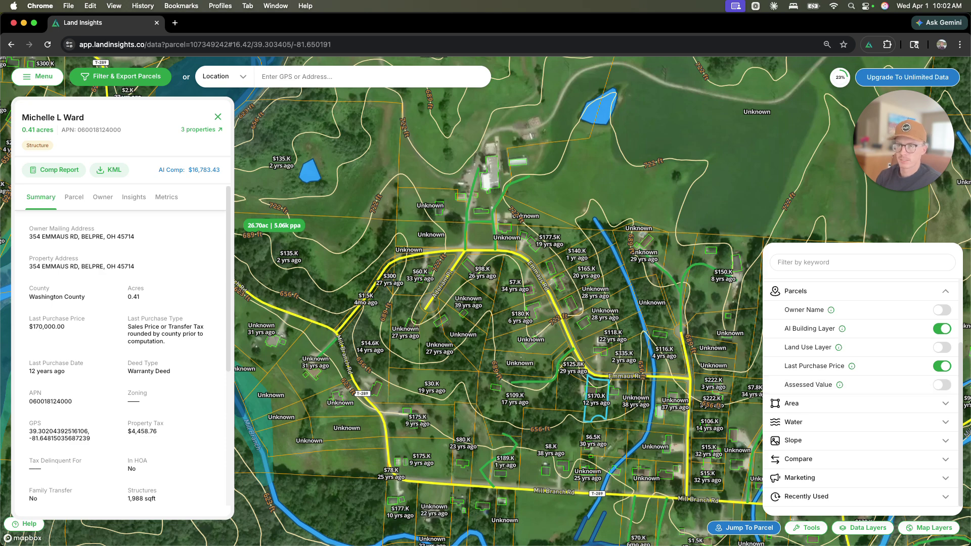
pyautogui.click(861, 408)
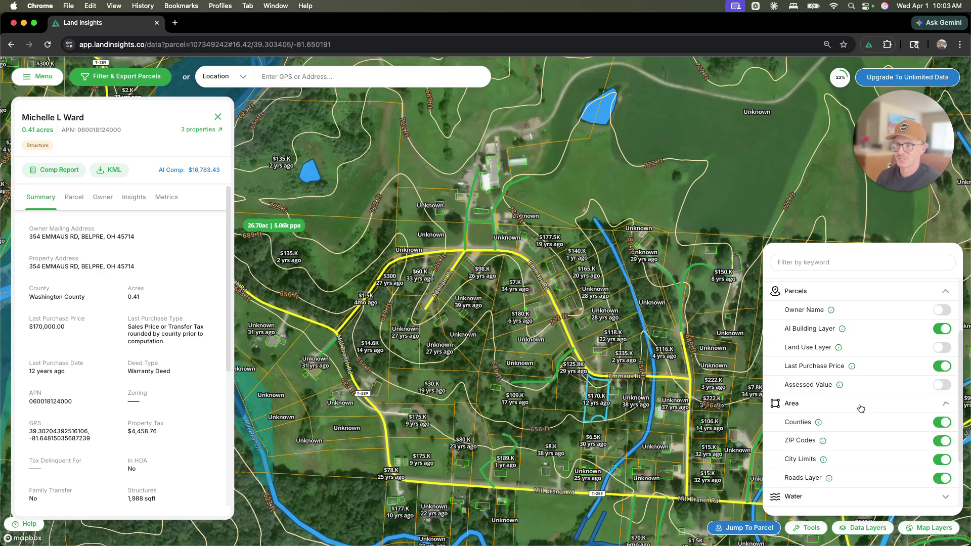
pyautogui.scroll(-3, 858, 407)
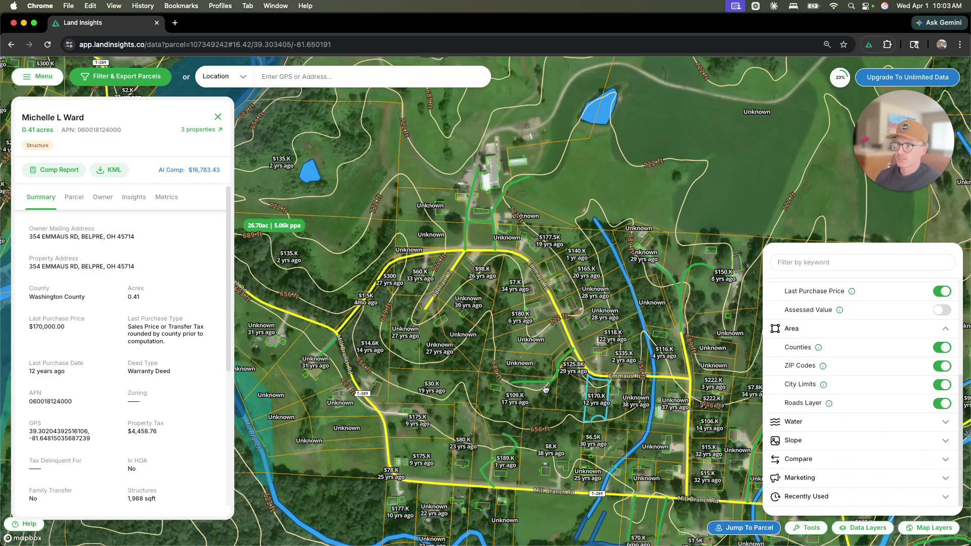
# Step: View the county boundaries across Ohio and West Virginia, and turn off the Counties layer
pyautogui.scroll(10, 544, 389)
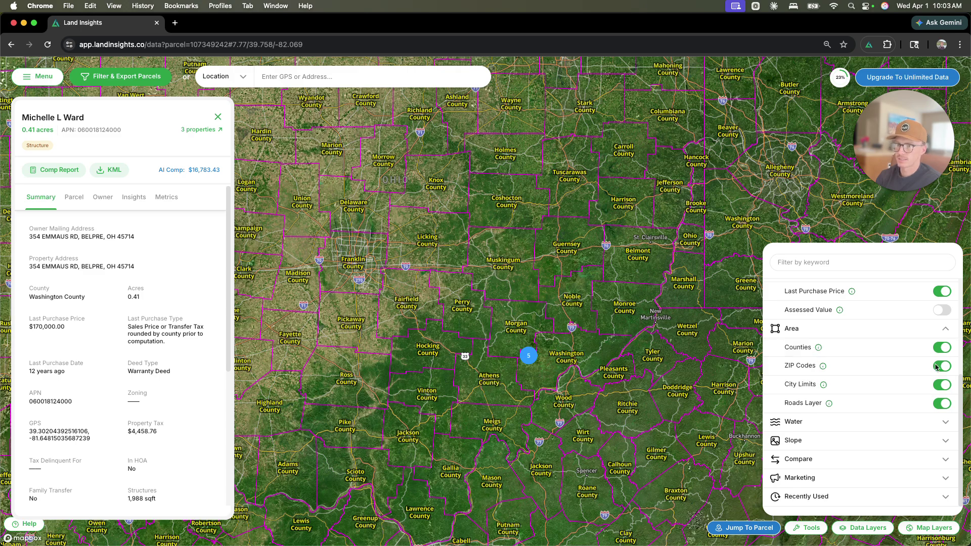
pyautogui.click(944, 349)
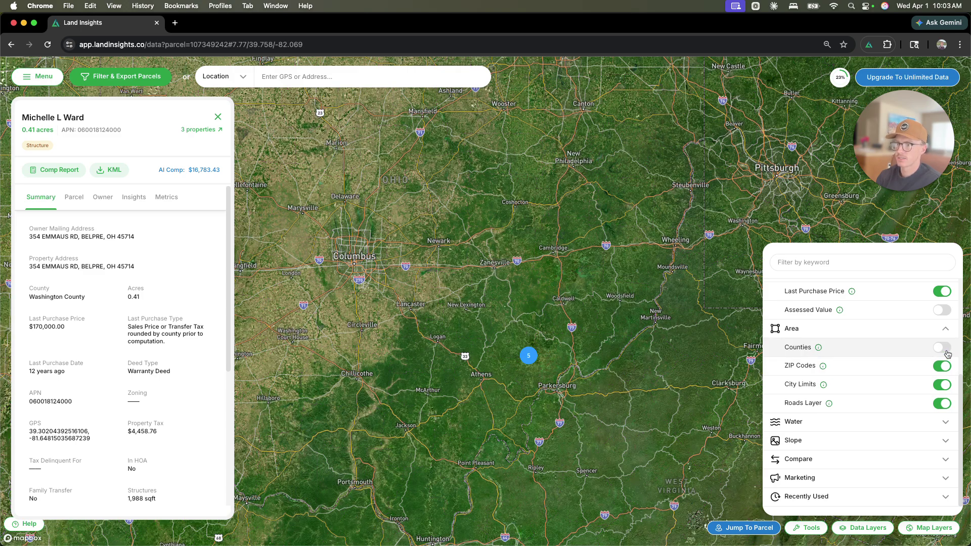
pyautogui.click(944, 348)
pyautogui.click(944, 348)
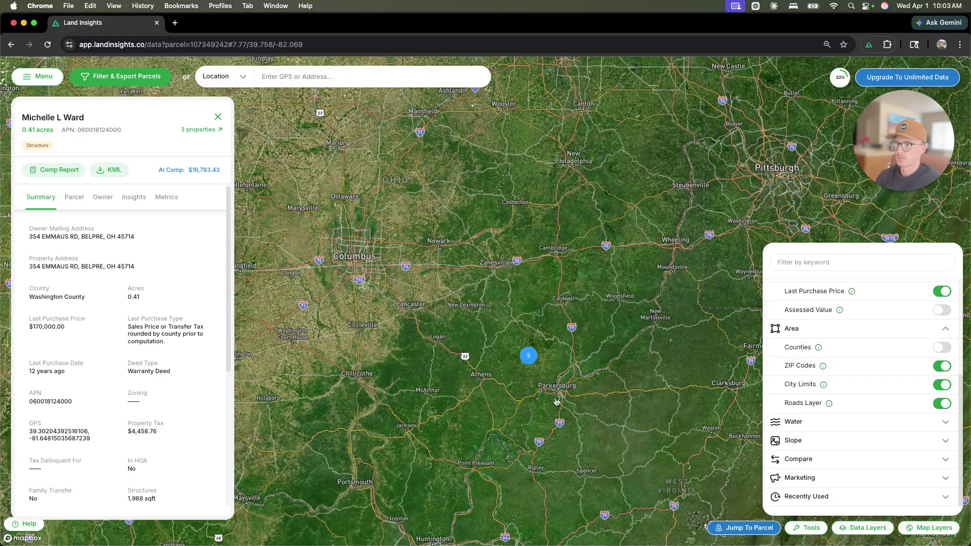
# Step: Toggle the ZIP Codes layer off and back on, and examine the ZIP code areas around Parkersburg
pyautogui.scroll(5, 556, 402)
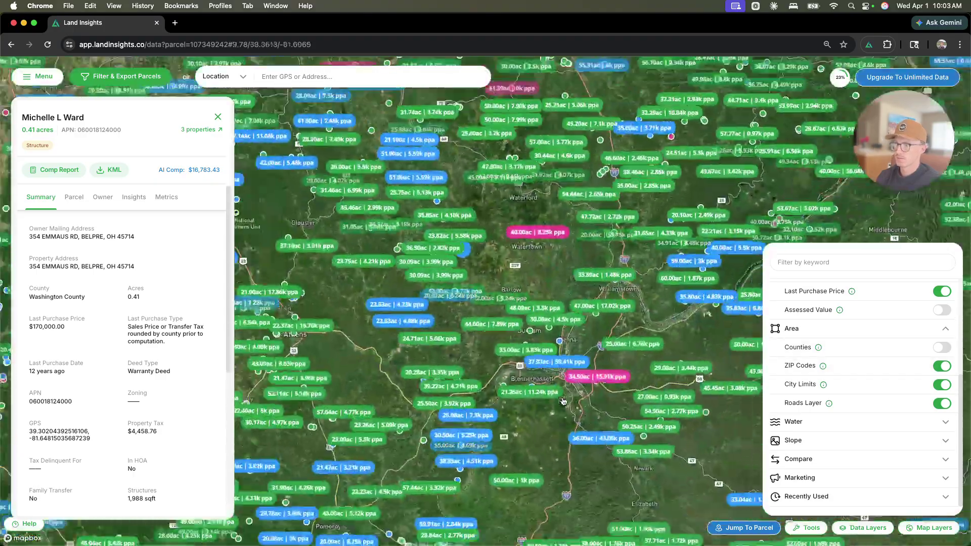
pyautogui.scroll(-3, 556, 398)
pyautogui.scroll(3, 535, 393)
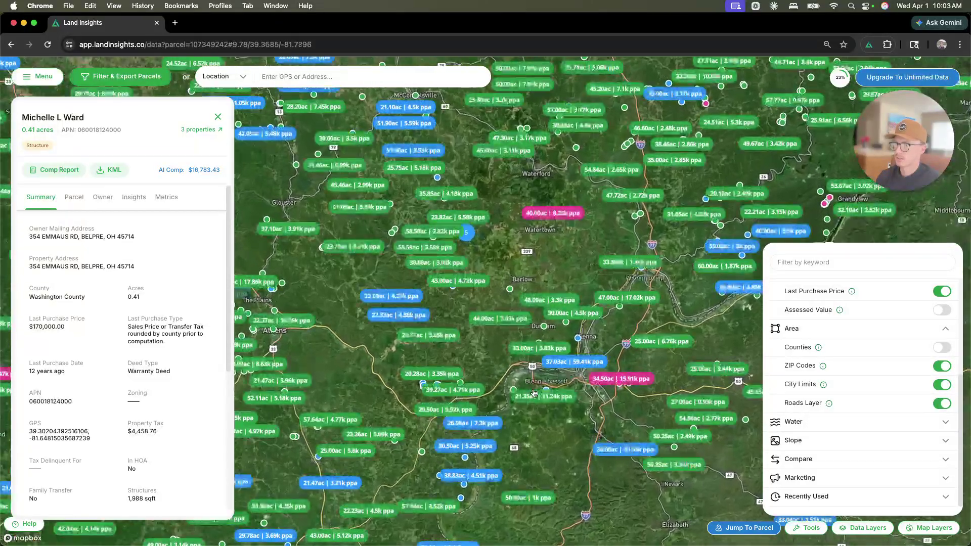
pyautogui.scroll(4, 586, 388)
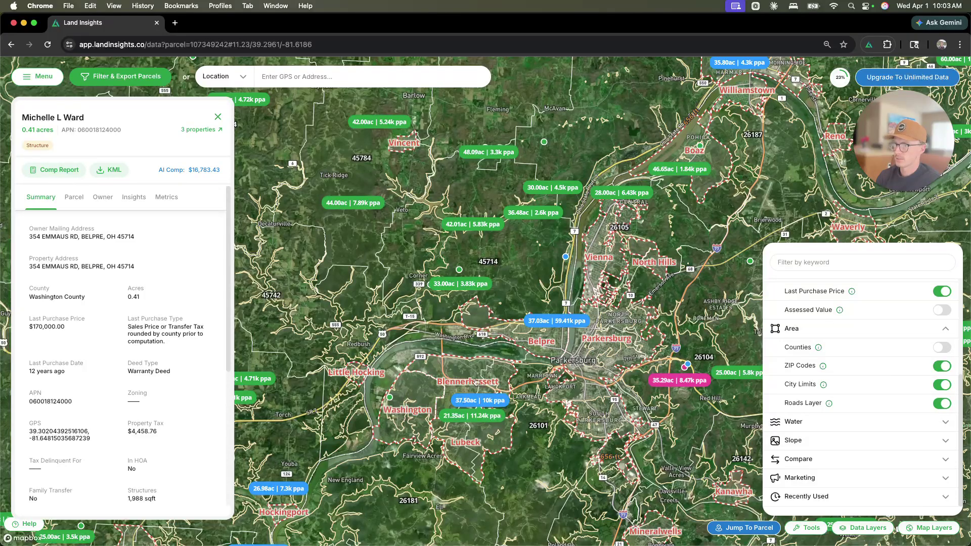
pyautogui.click(943, 366)
pyautogui.click(943, 366)
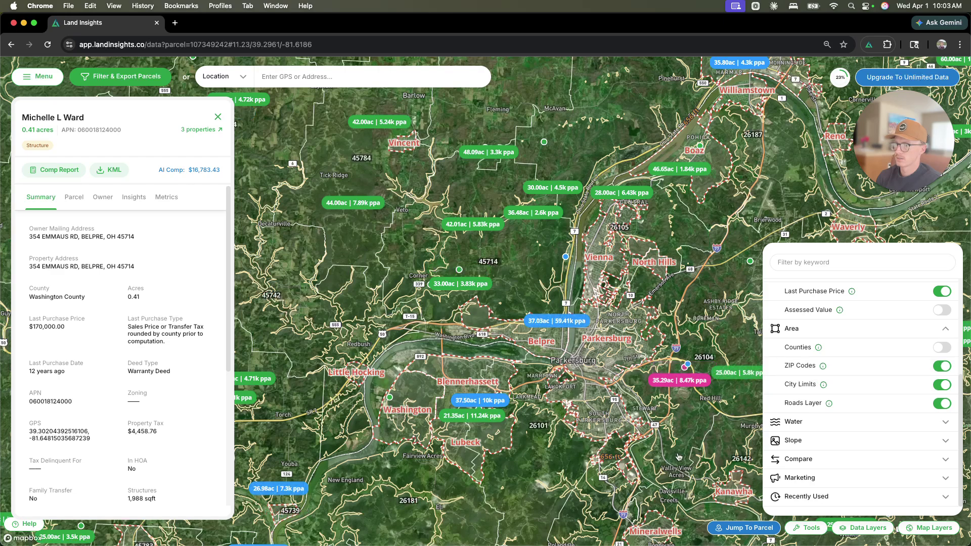
pyautogui.moveTo(455, 536); pyautogui.dragTo(455, 421)
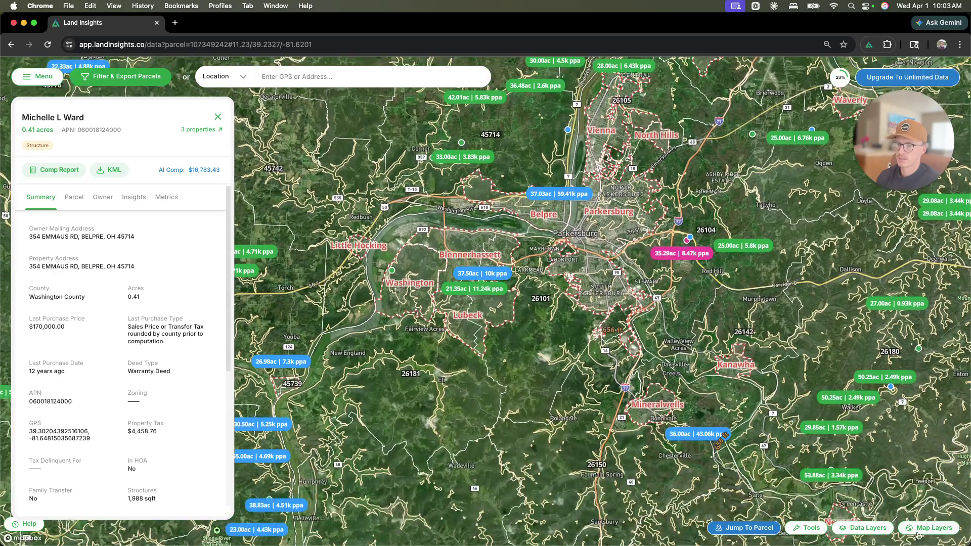
# Step: Turn off the ZIP Codes layer in the Area overlays, and toggle the City Limits layer off and back on
pyautogui.click(865, 526)
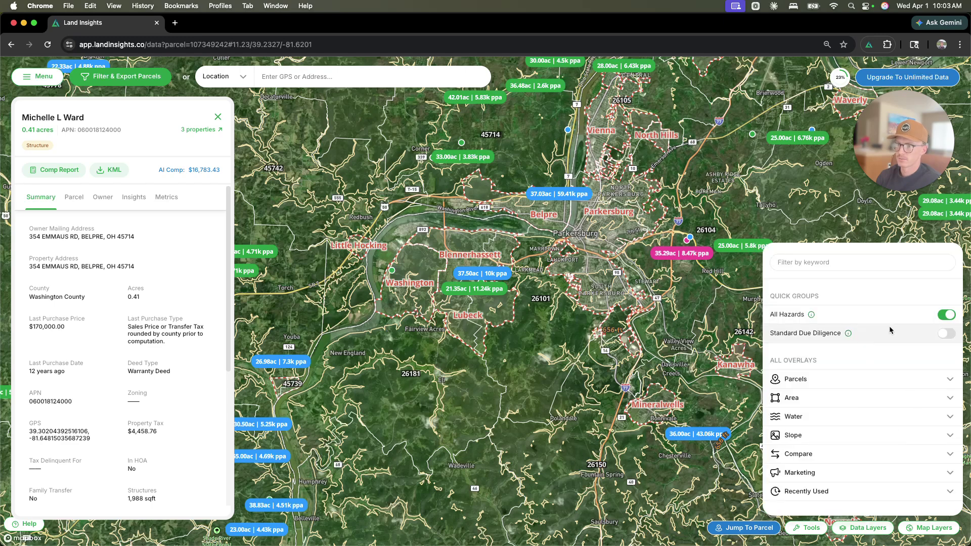
pyautogui.click(839, 400)
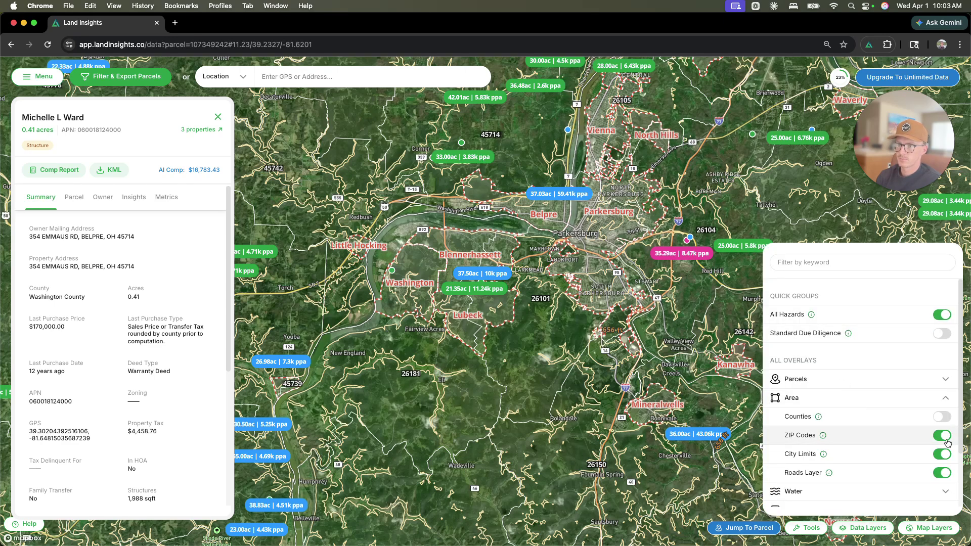
pyautogui.click(944, 436)
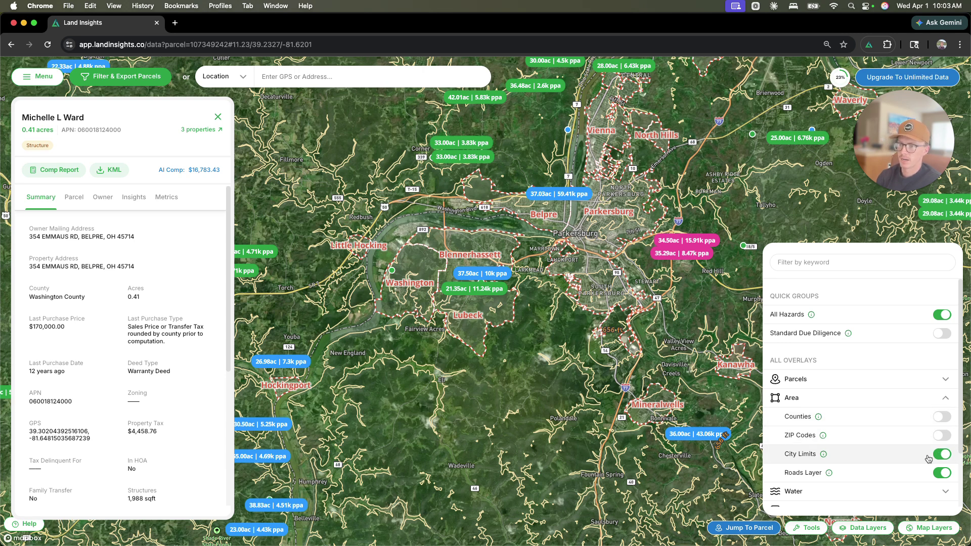
pyautogui.click(941, 458)
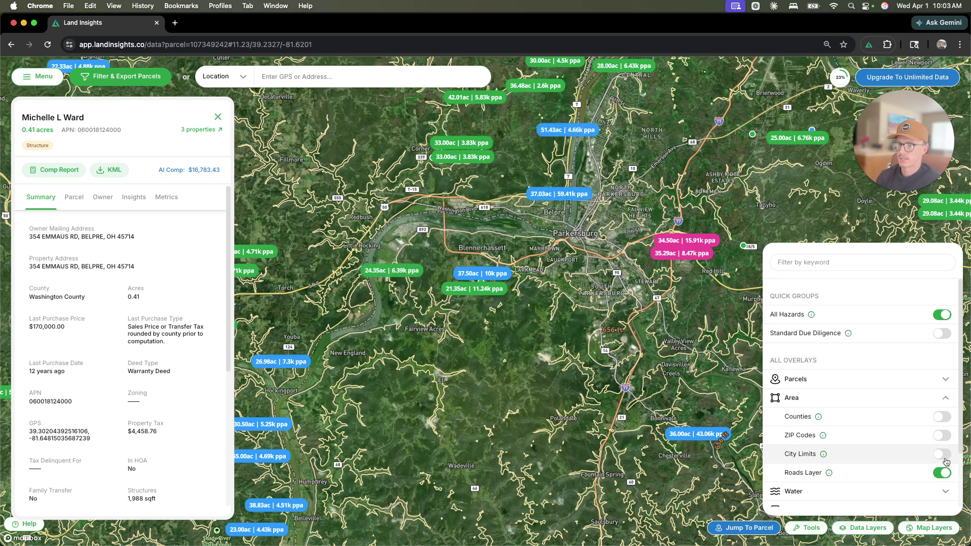
pyautogui.click(944, 457)
# Step: Examine the colored roads south of Mineralwells and expand the Area overlays to show the Roads Layer
pyautogui.scroll(5, 664, 469)
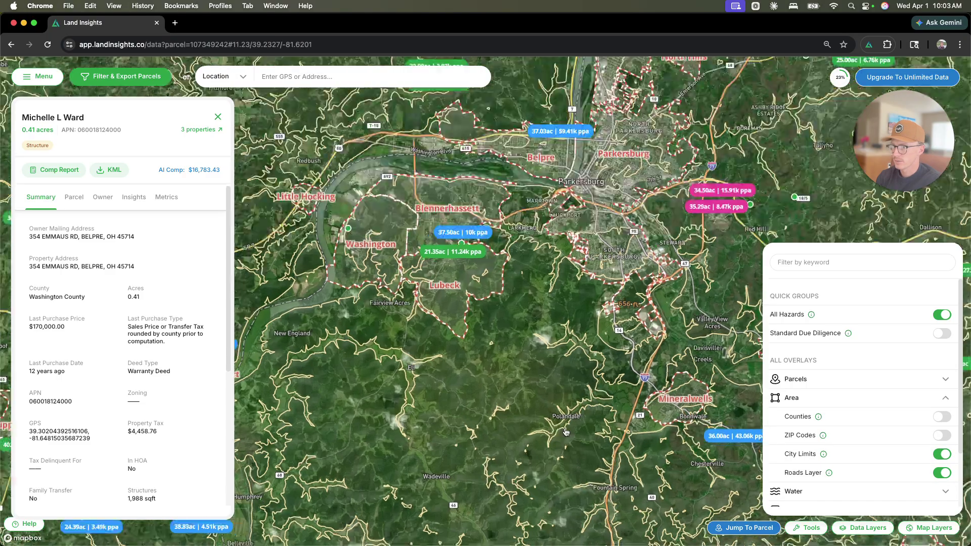
pyautogui.scroll(5, 664, 469)
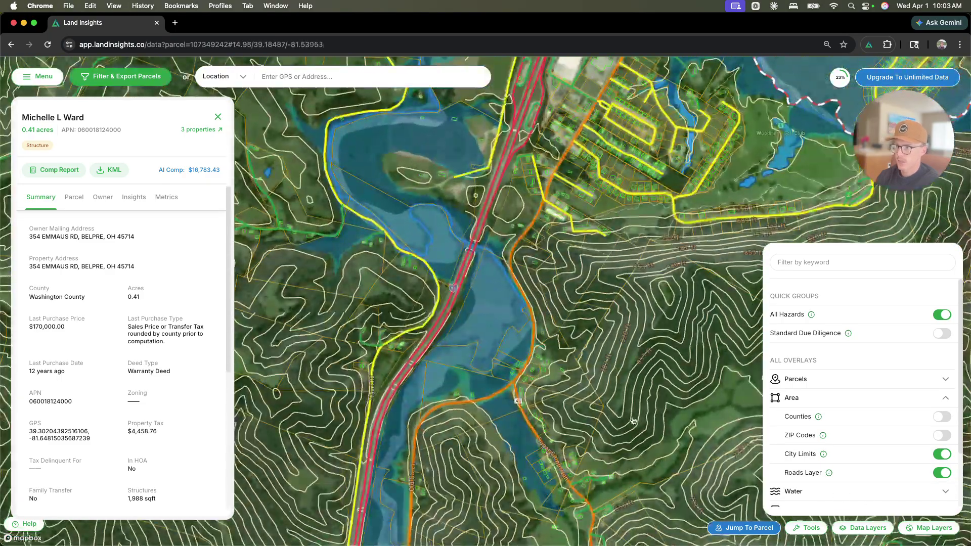
pyautogui.click(901, 527)
pyautogui.click(899, 530)
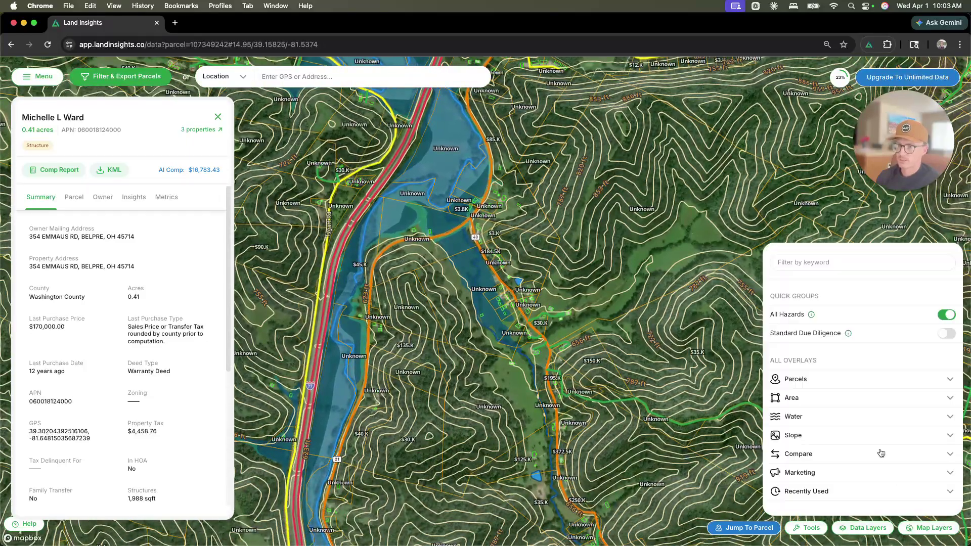
pyautogui.click(846, 402)
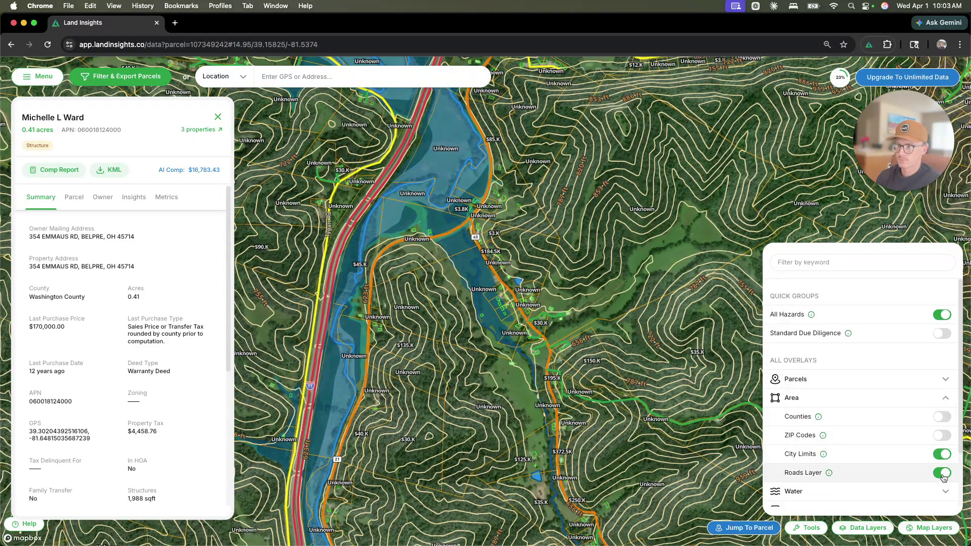
# Step: Expand the Water overlays and examine the wetlands, surface water and flood zones along the highway near Mineralwells
pyautogui.scroll(-2, 859, 449)
pyautogui.click(861, 445)
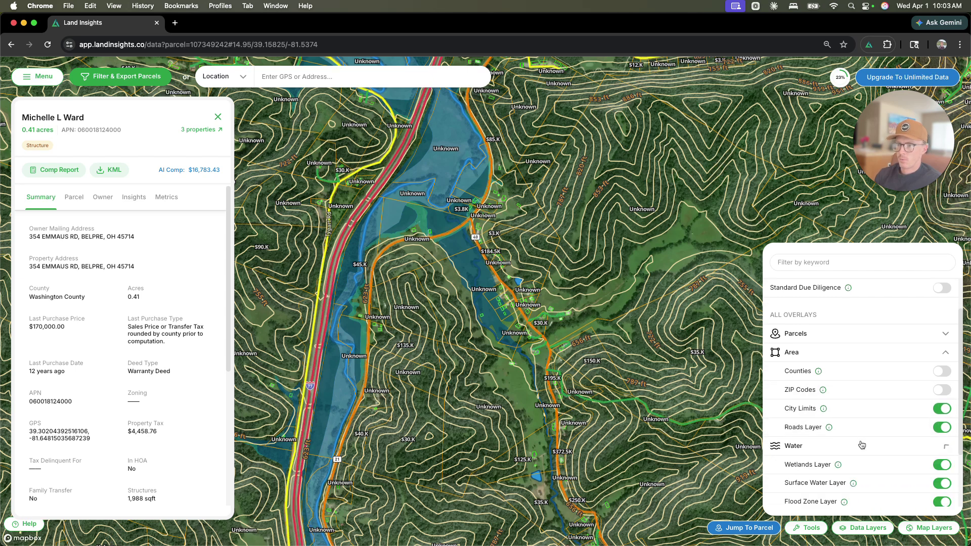
pyautogui.scroll(-2, 861, 445)
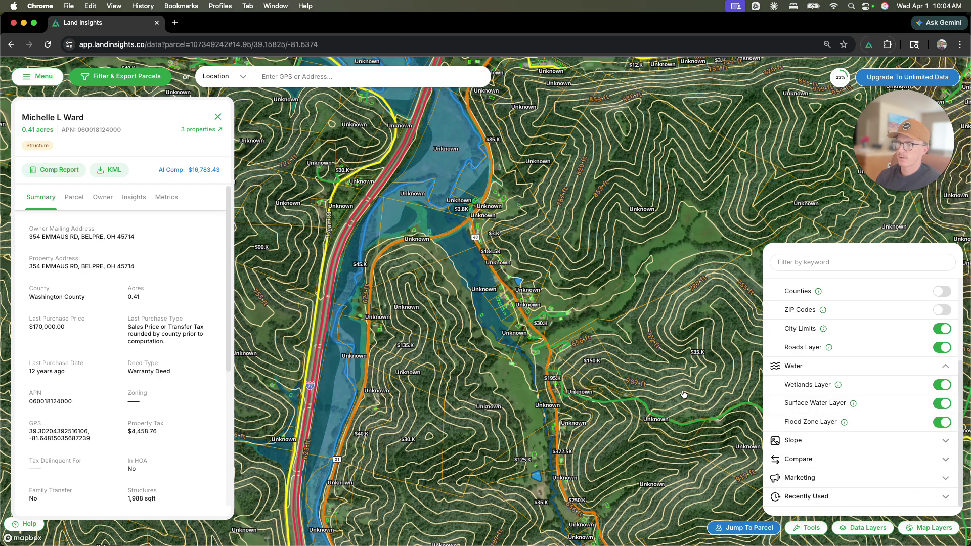
pyautogui.scroll(-5, 683, 394)
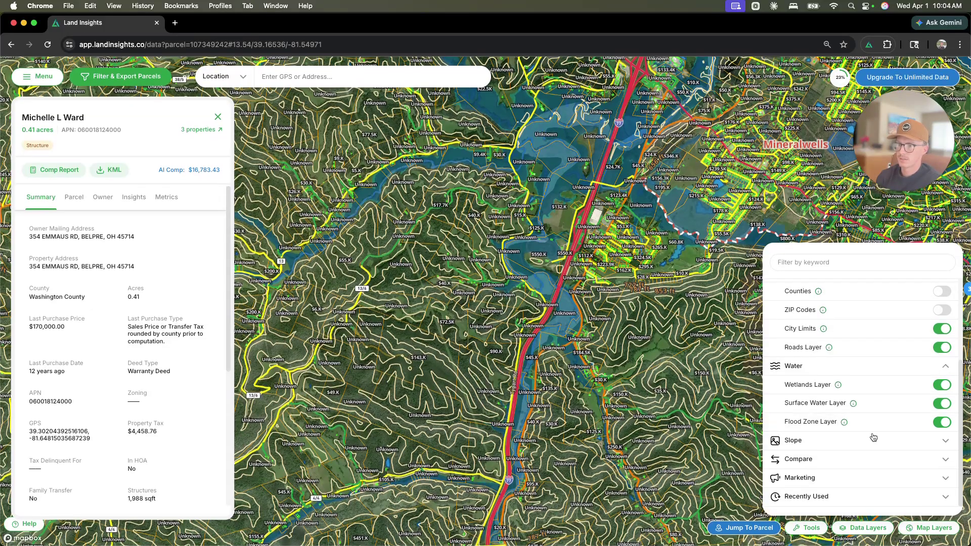
# Step: Expand the Slope overlays, turn off the Contour Layer and view the terrain south of Mineralwells without contour lines
pyautogui.click(872, 444)
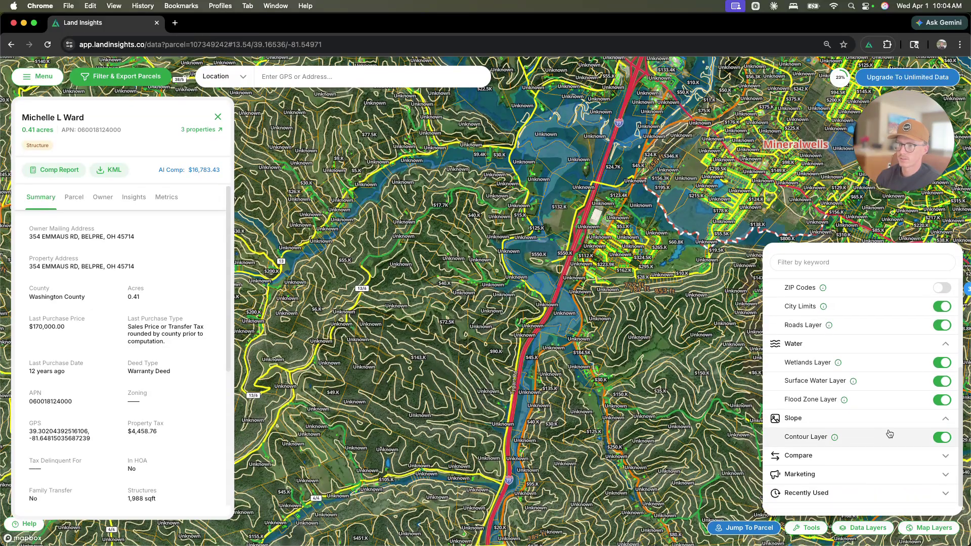
pyautogui.scroll(5, 531, 405)
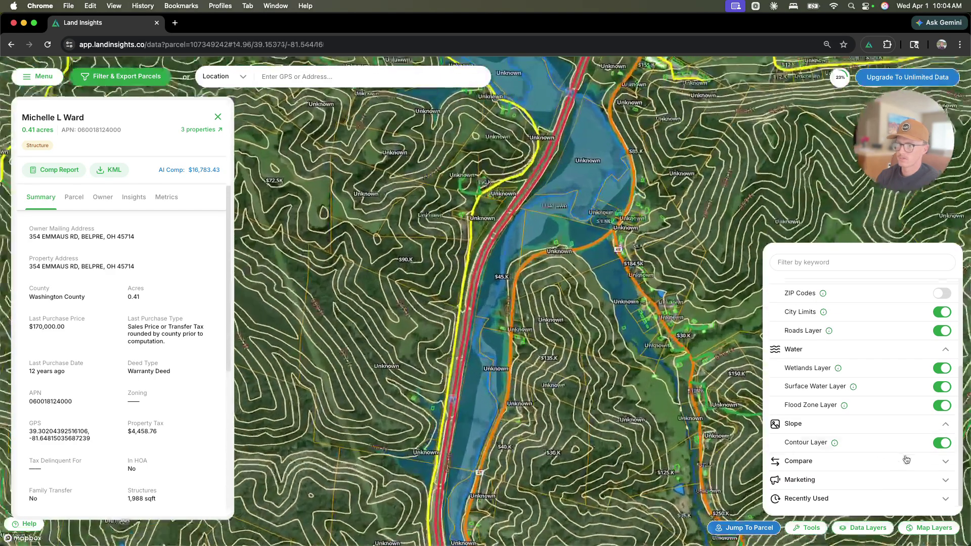
pyautogui.click(941, 443)
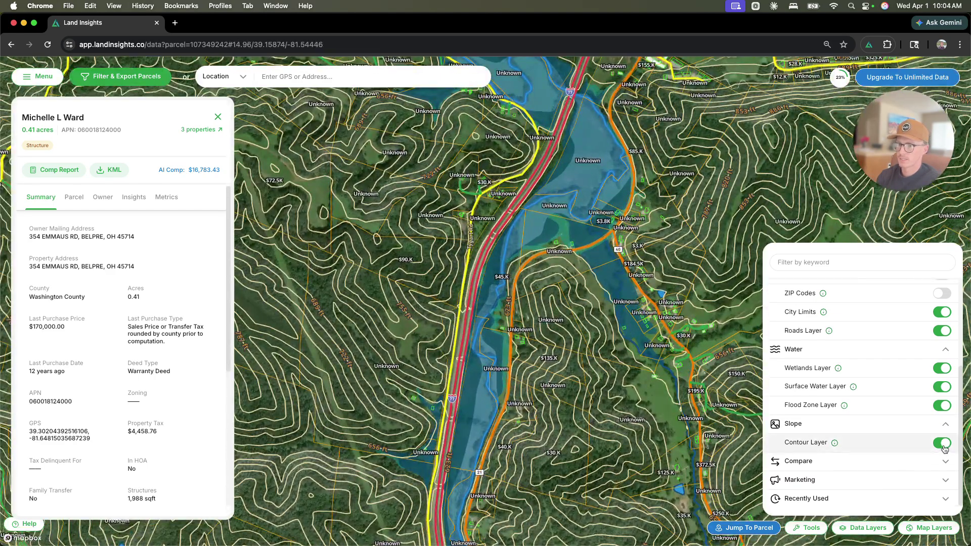
pyautogui.moveTo(617, 437)
pyautogui.mouseDown()
pyautogui.moveTo(611, 347)
pyautogui.moveTo(609, 451)
pyautogui.mouseUp()
# Step: Jump back to the selected Emmaus Rd parcel and expand the Compare overlays to show the MLS Comps settings
pyautogui.click(743, 527)
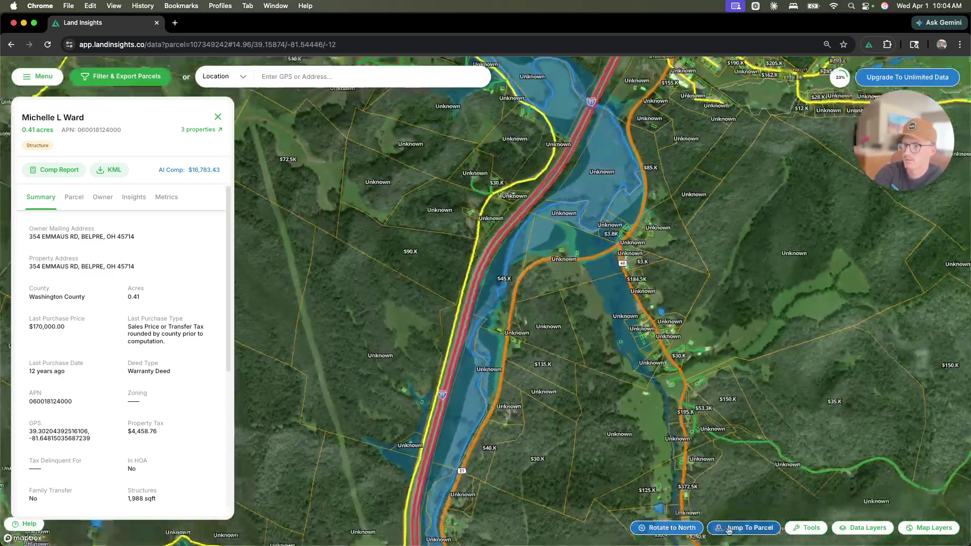
pyautogui.click(866, 527)
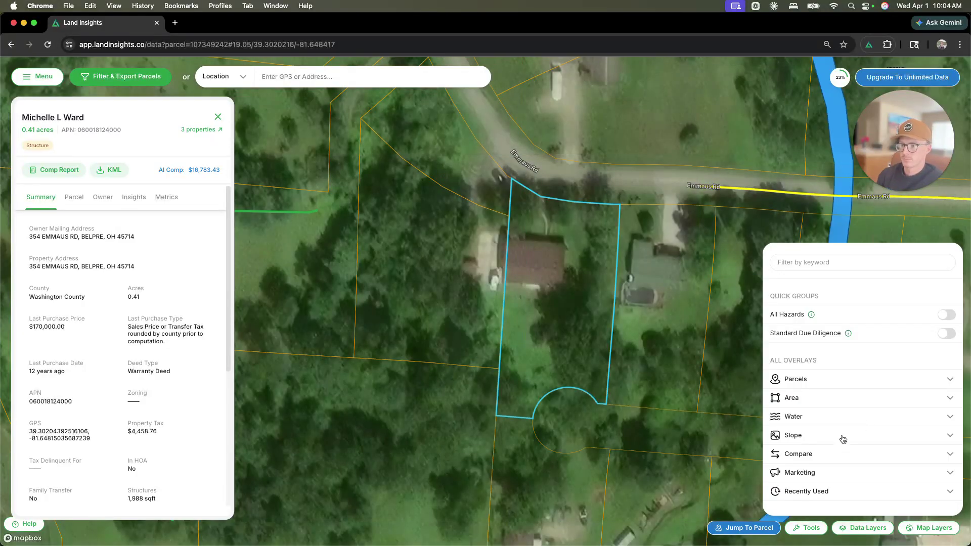
pyautogui.click(829, 453)
pyautogui.scroll(-2, 851, 455)
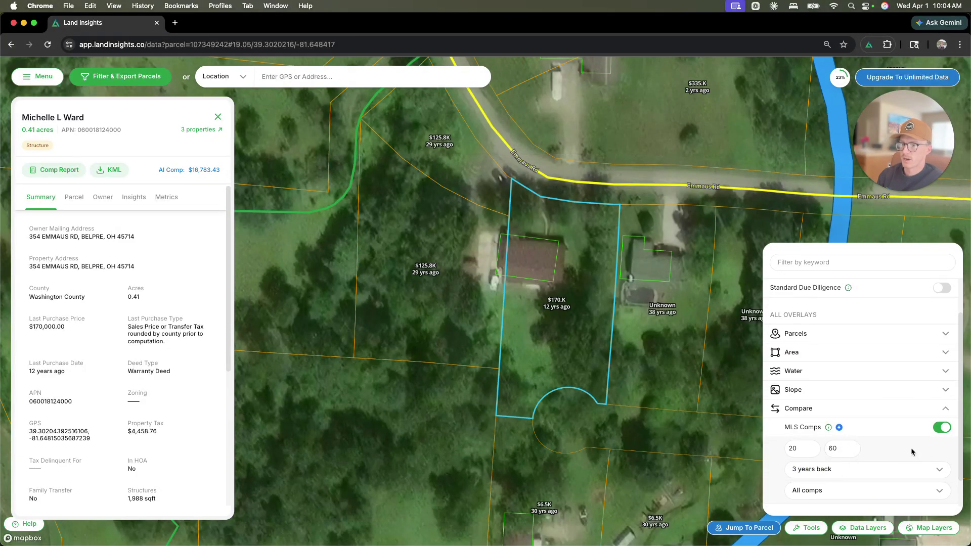
# Step: Set the minimum acreage of the MLS Comps overlay to 30 for the area around the Emmaus Rd parcel
pyautogui.scroll(-2, 905, 451)
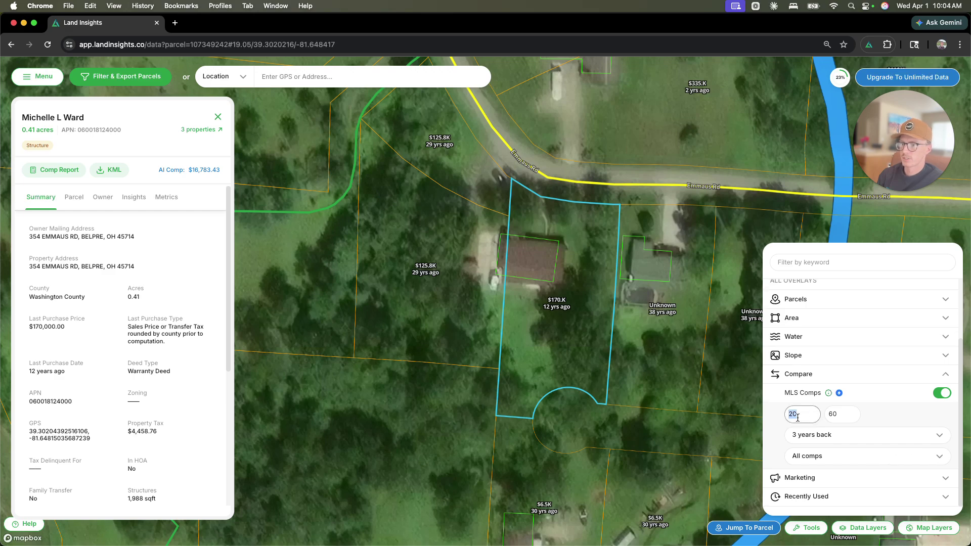
pyautogui.scroll(-10, 553, 369)
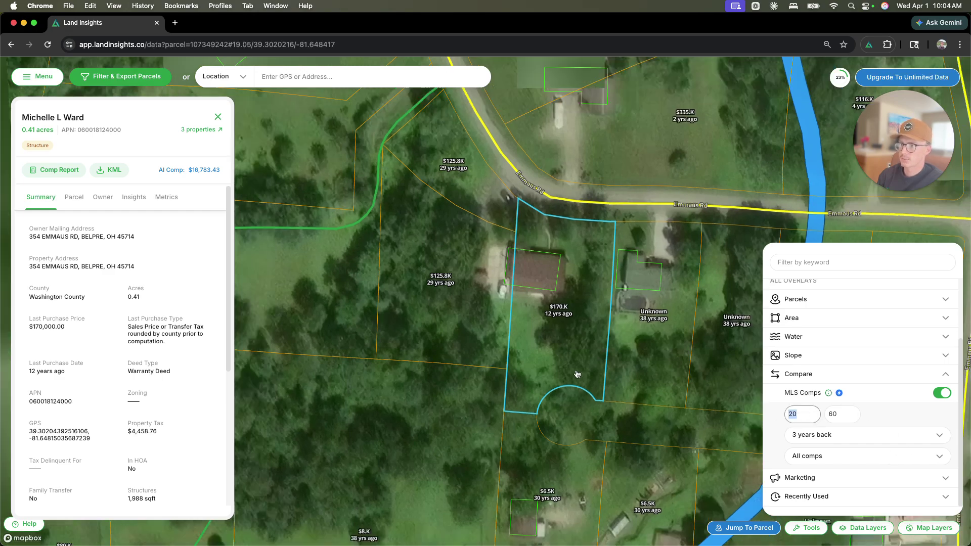
pyautogui.scroll(2, 553, 369)
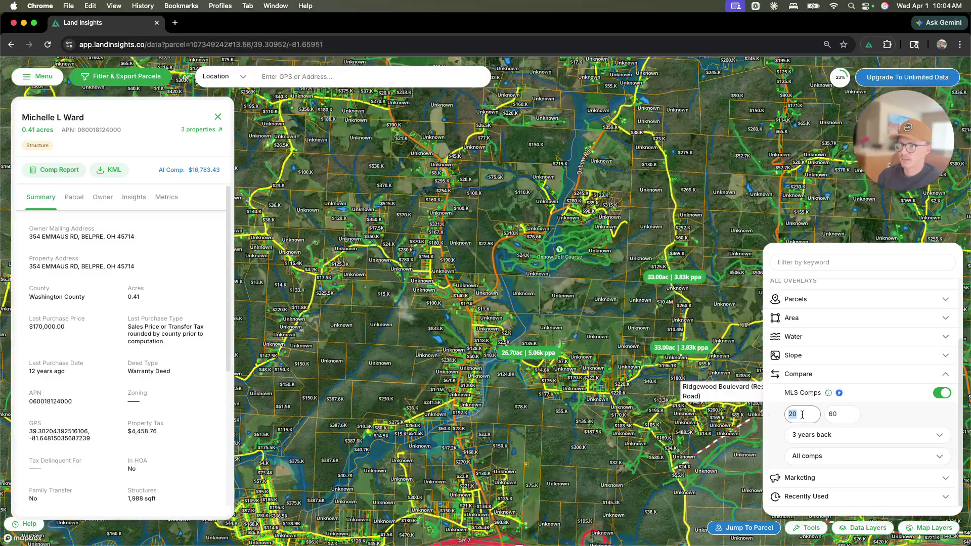
pyautogui.write('30')
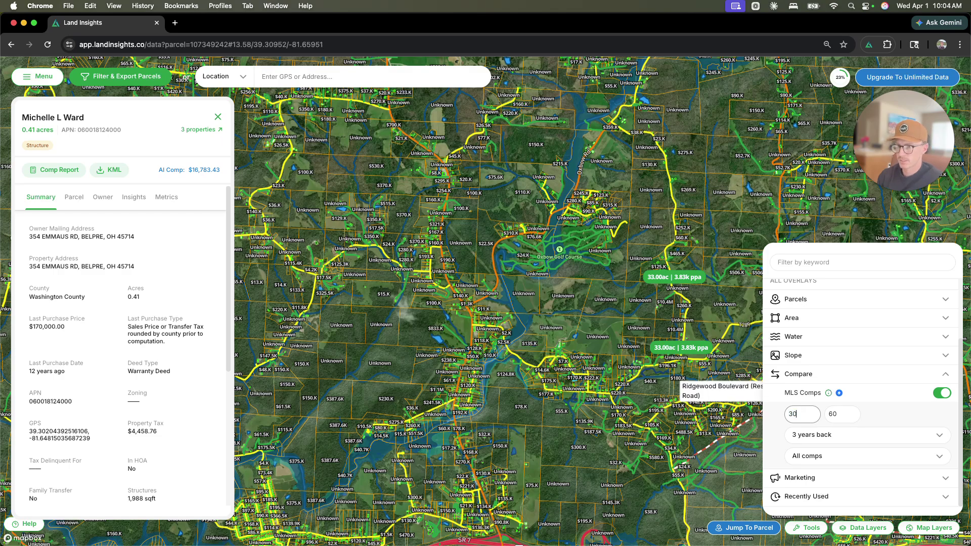
# Step: View the Zillow listing of the 33.00 acre comp southeast of Oxbow Golf Course and return to the Land Insights map
pyautogui.click(660, 278)
pyautogui.click(659, 254)
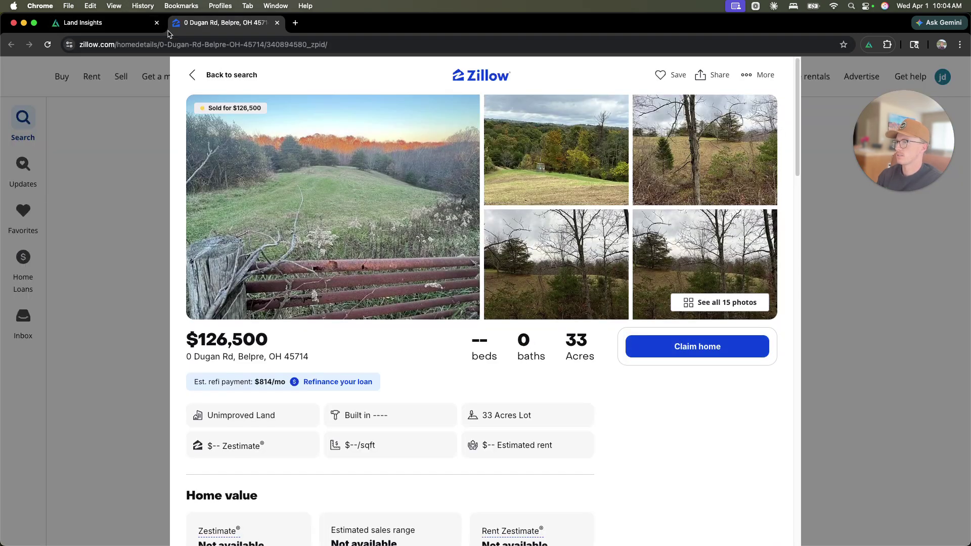
pyautogui.click(104, 22)
# Step: Expand the Marketing overlays and view the MLS comps across the wider Washington County region
pyautogui.click(856, 535)
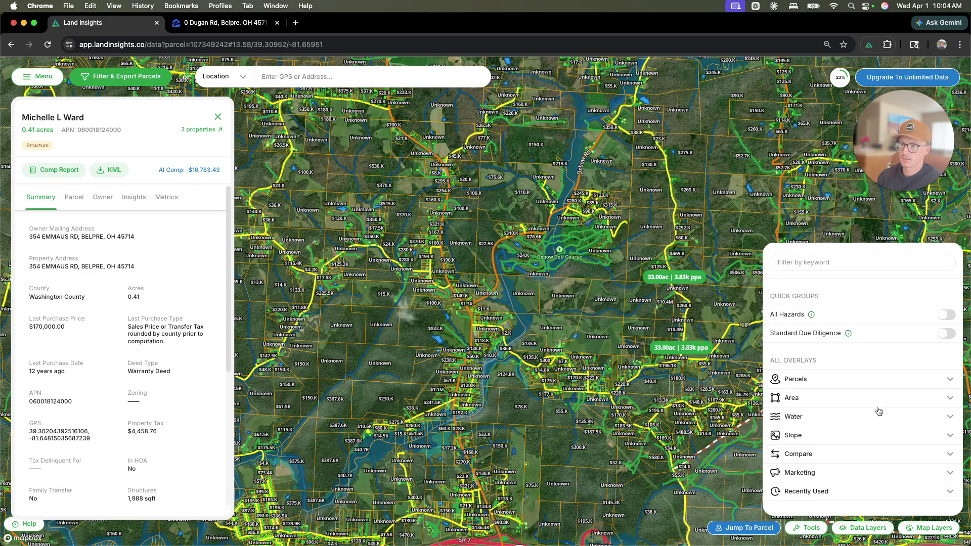
pyautogui.click(845, 475)
pyautogui.scroll(-1, 852, 470)
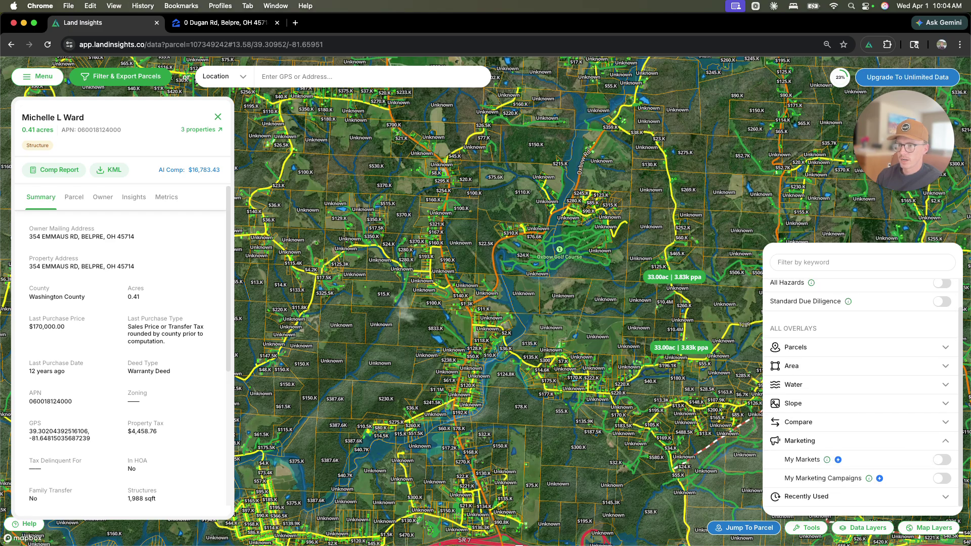
pyautogui.scroll(-10, 625, 390)
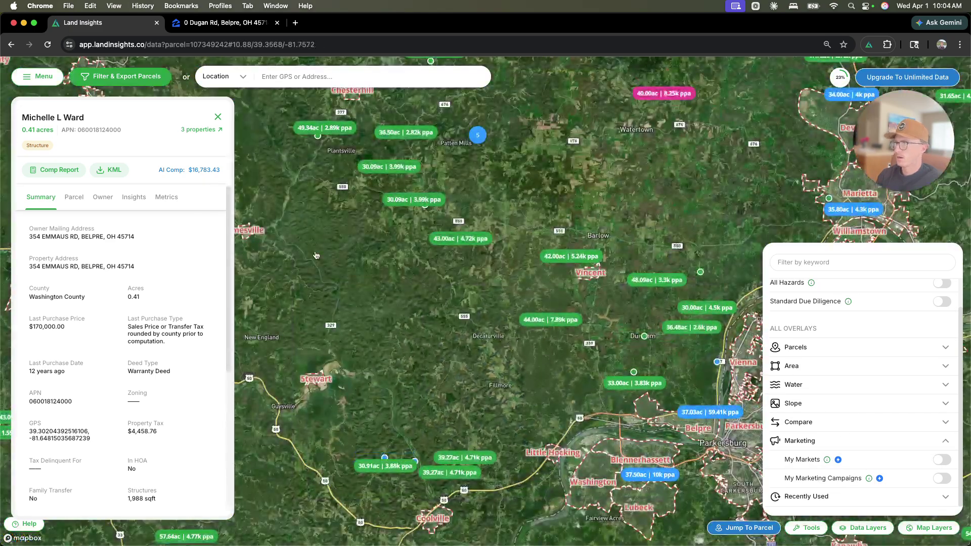
# Step: Locate the Marketing Kanban Board entry in the site's main navigation and return to the map
pyautogui.click(36, 81)
pyautogui.press('super+Tab')
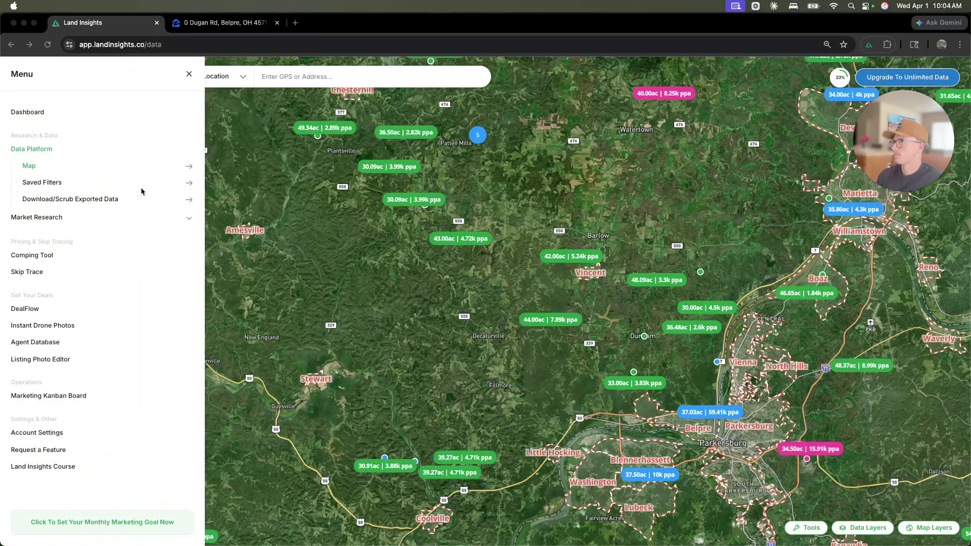
pyautogui.press('super+Tab')
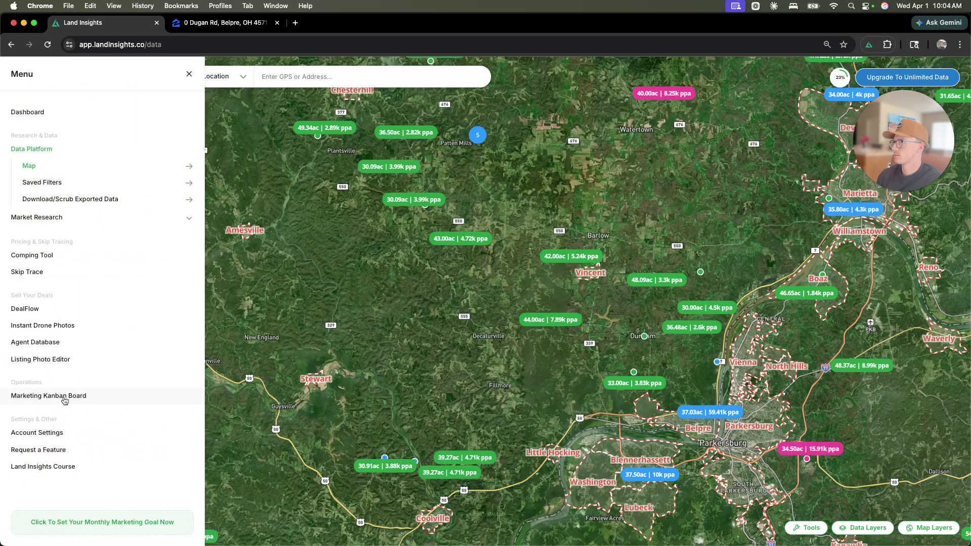
pyautogui.moveTo(60, 400)
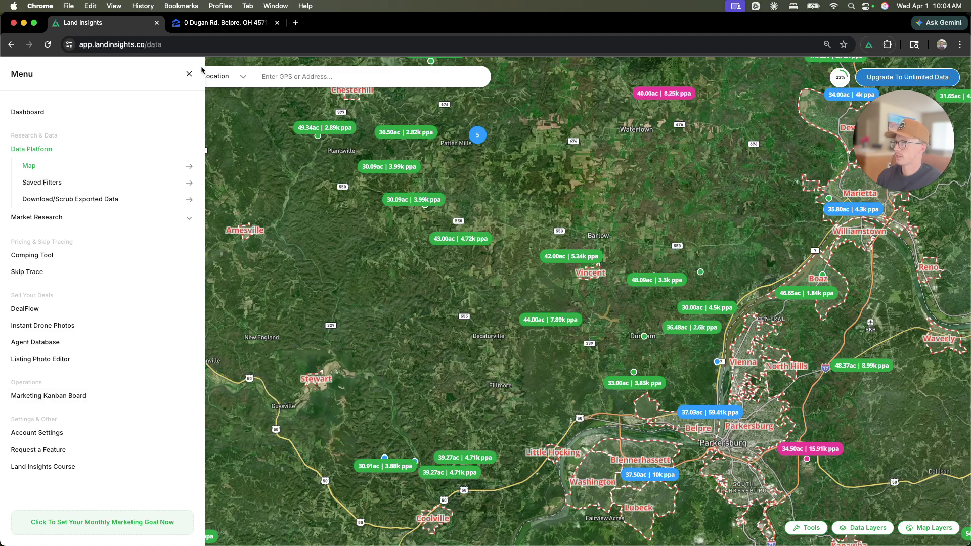
pyautogui.click(188, 75)
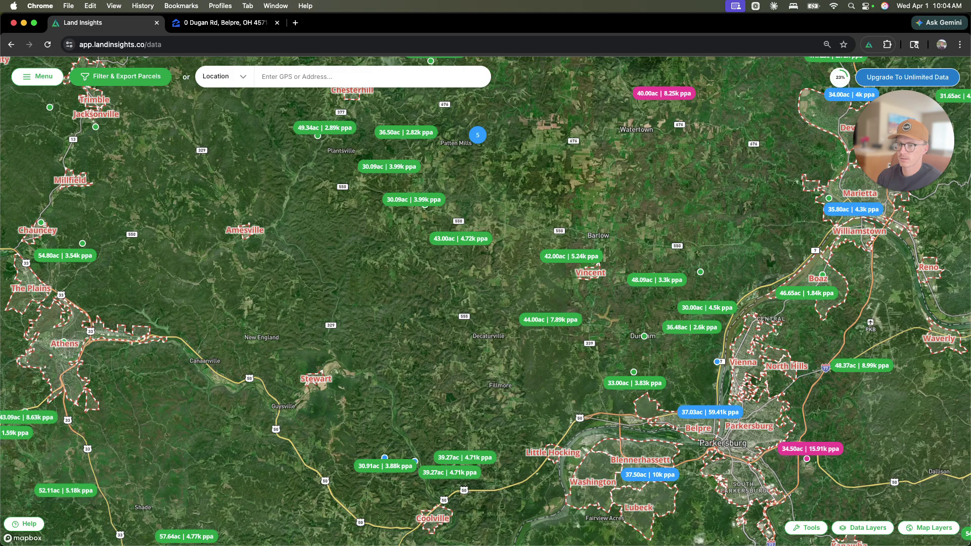
# Step: Turn on the My Markets overlay and examine the saved Morgan, Washington and Hocking County markets
pyautogui.click(865, 528)
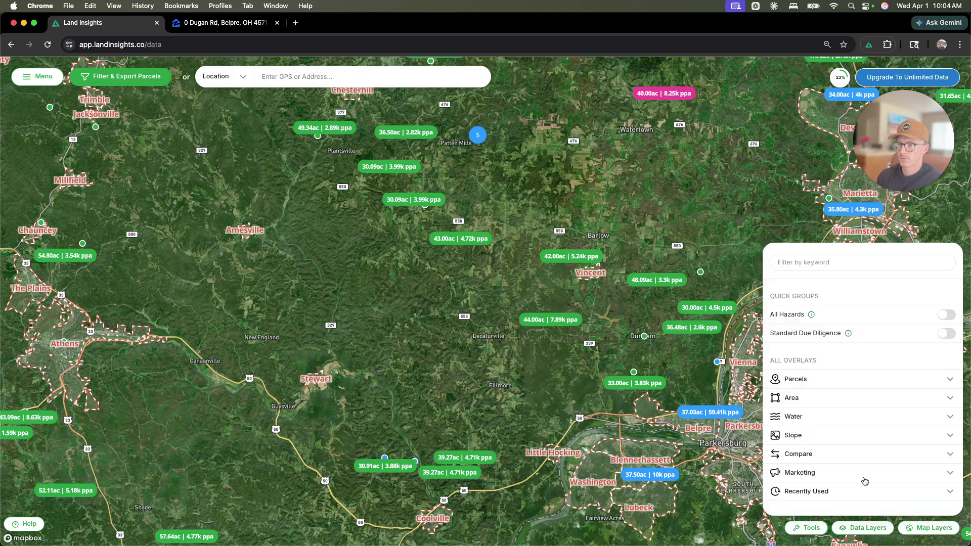
pyautogui.click(928, 478)
pyautogui.click(941, 459)
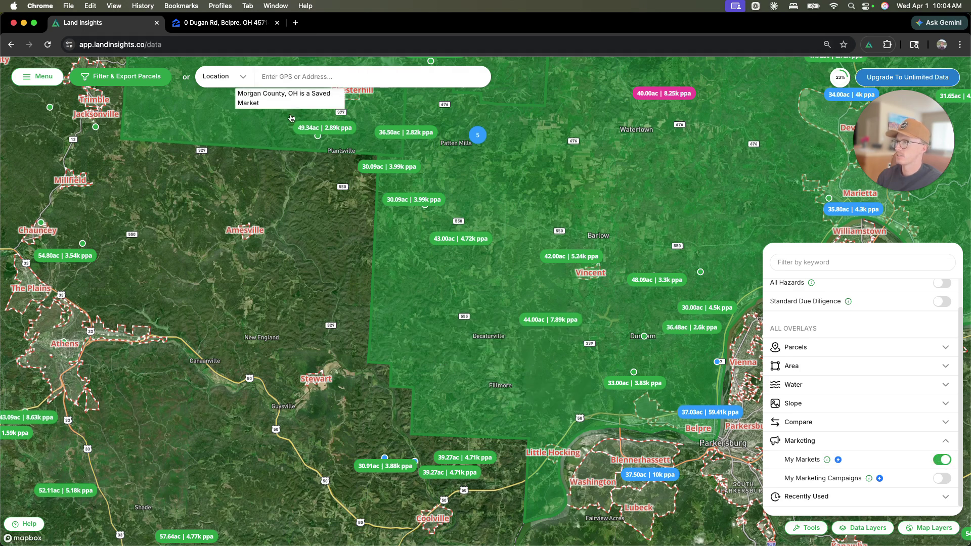
pyautogui.moveTo(291, 118); pyautogui.dragTo(322, 166)
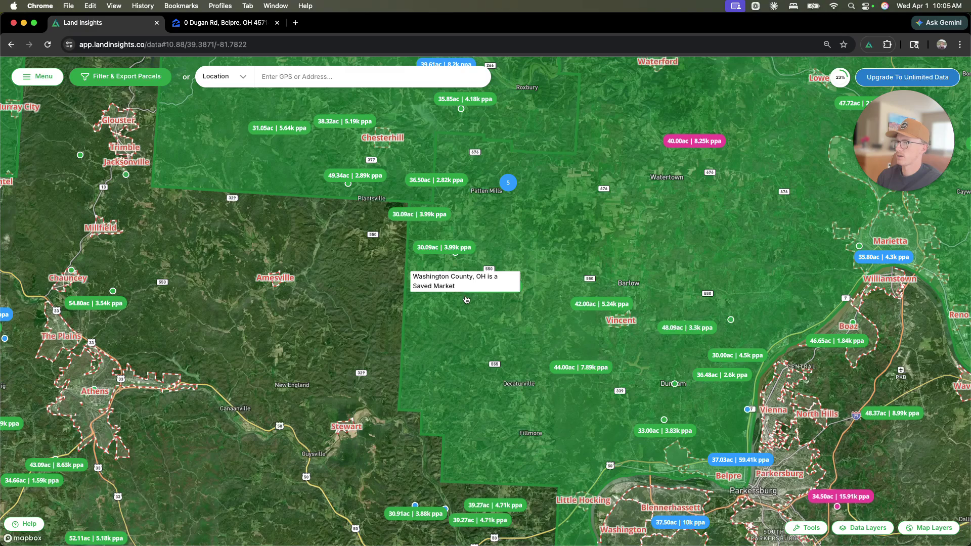
pyautogui.moveTo(466, 300); pyautogui.dragTo(769, 341)
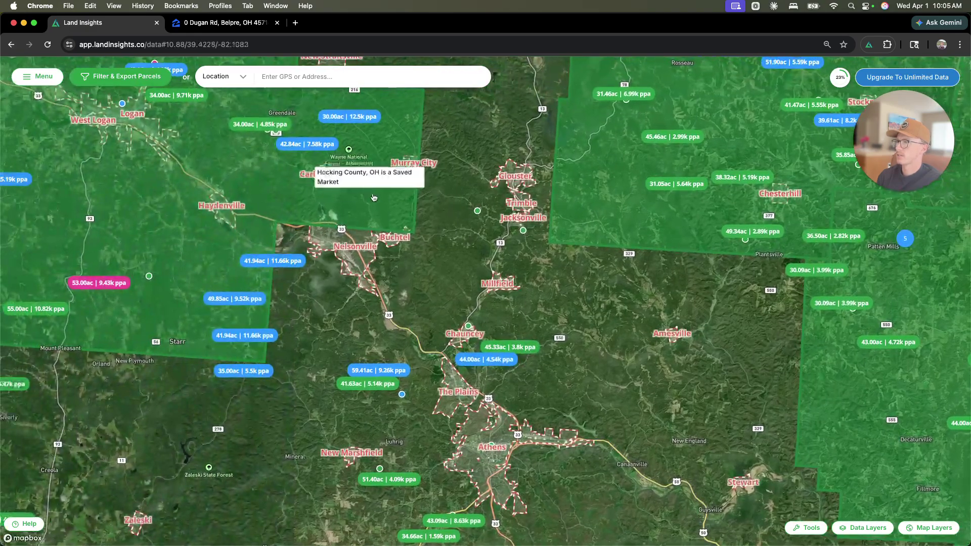
pyautogui.moveTo(467, 264); pyautogui.dragTo(357, 252)
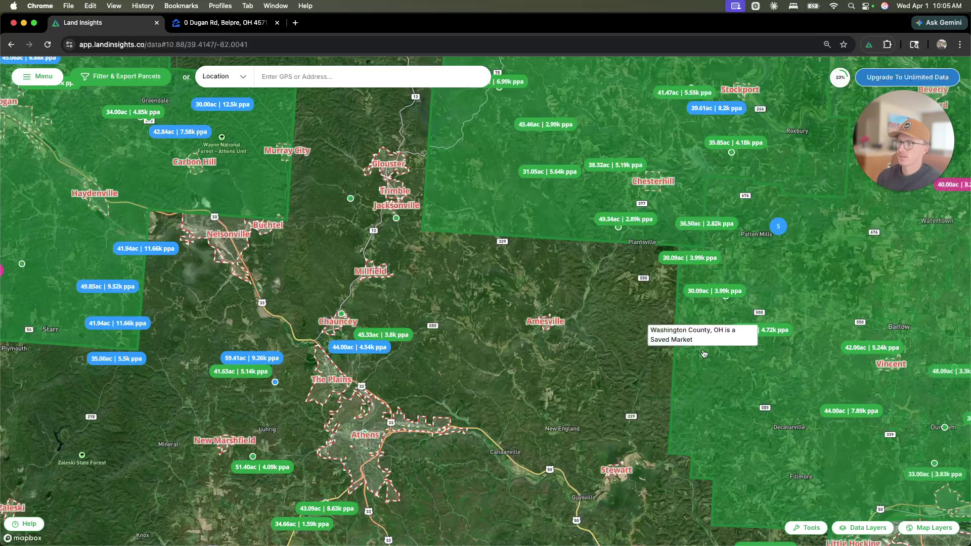
# Step: Turn on the My Marketing Campaigns overlay and inspect the campaign status of the counties around Athens
pyautogui.click(866, 528)
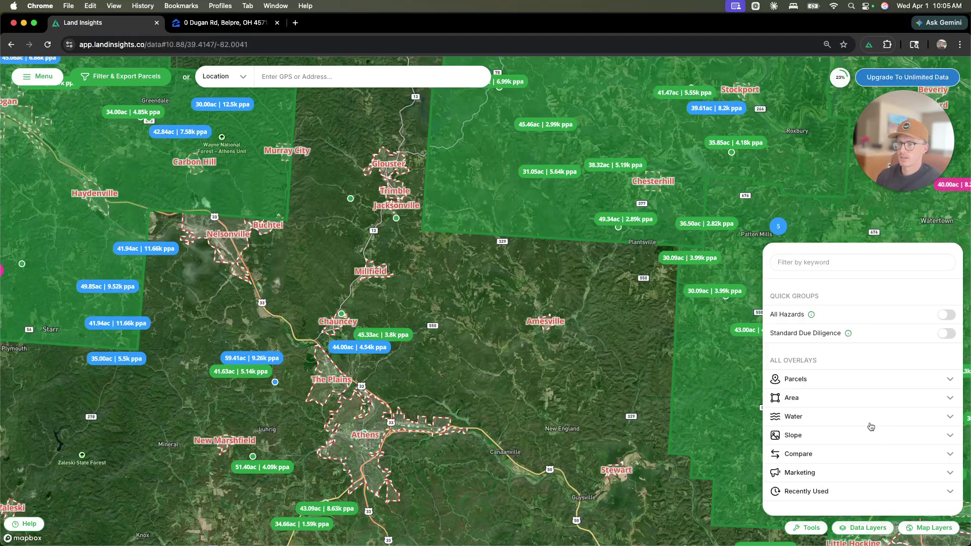
pyautogui.click(847, 478)
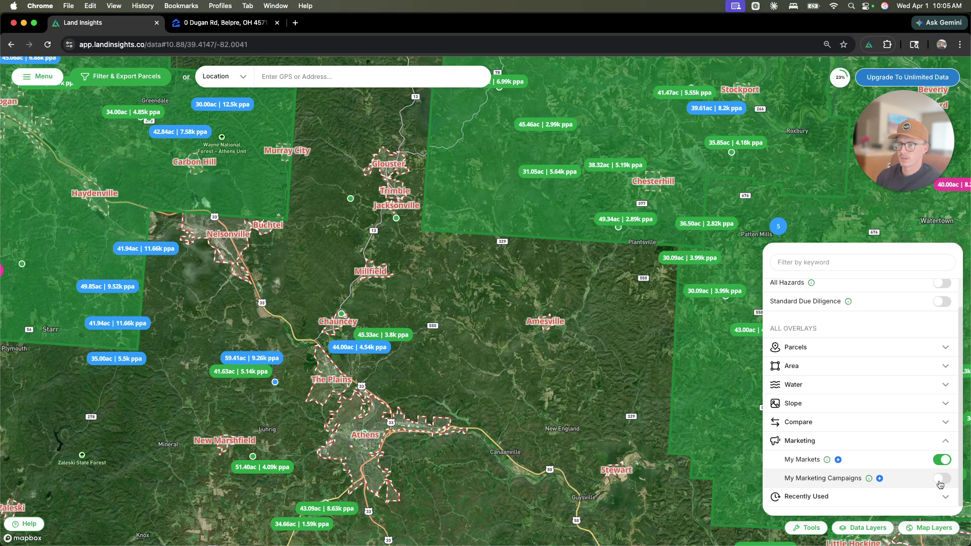
pyautogui.click(939, 482)
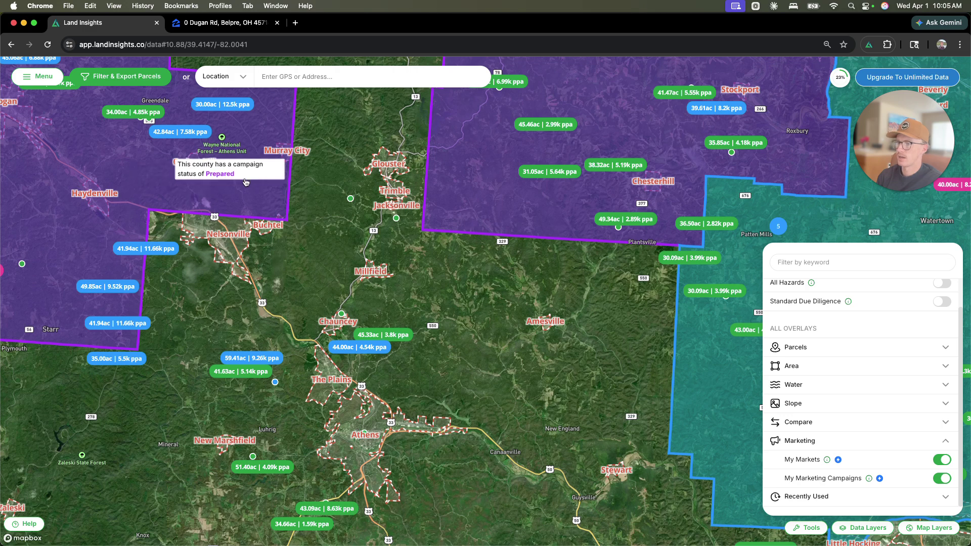
pyautogui.moveTo(697, 318); pyautogui.dragTo(620, 360)
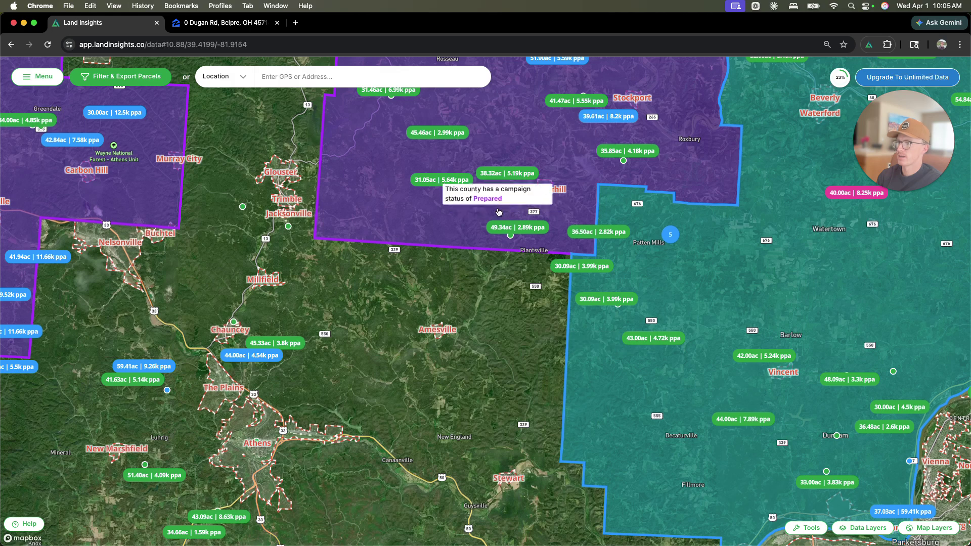
pyautogui.moveTo(450, 209); pyautogui.dragTo(543, 241)
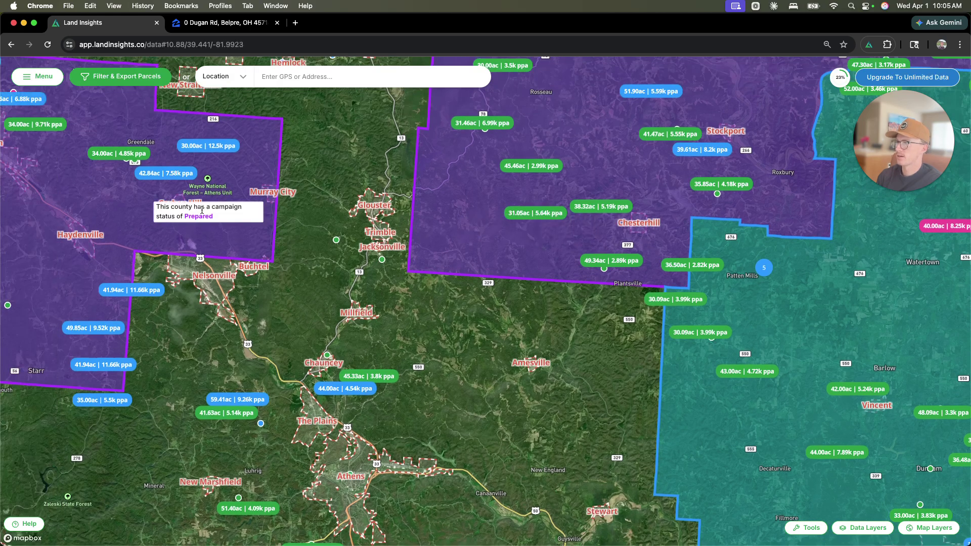
pyautogui.moveTo(195, 232); pyautogui.dragTo(313, 229)
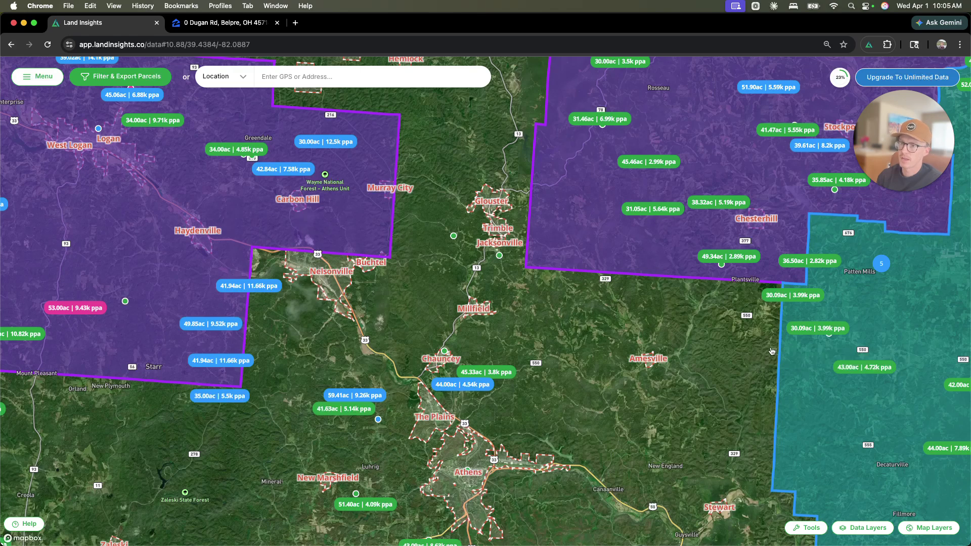
# Step: Expand the Marketing and Recently Used overlay groups and review the recently used layers
pyautogui.click(868, 528)
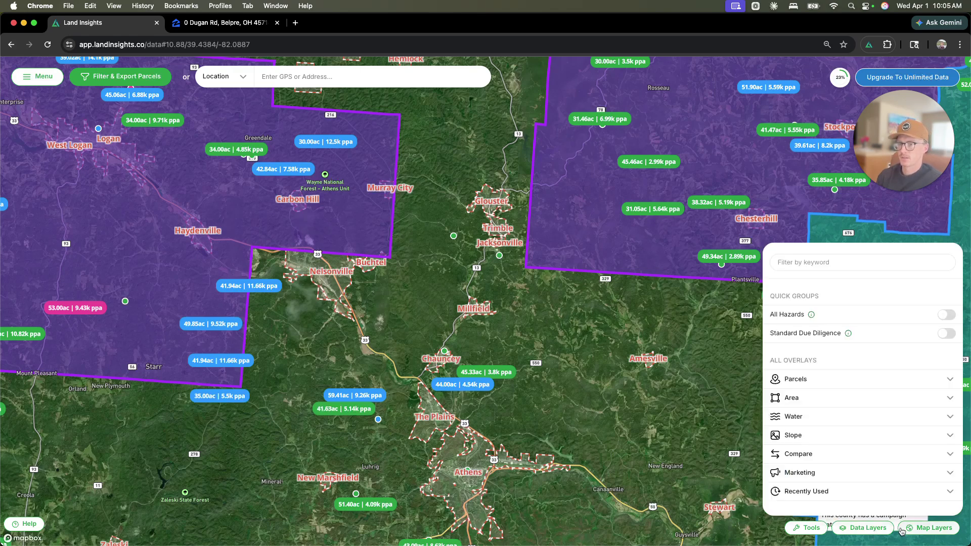
pyautogui.click(824, 477)
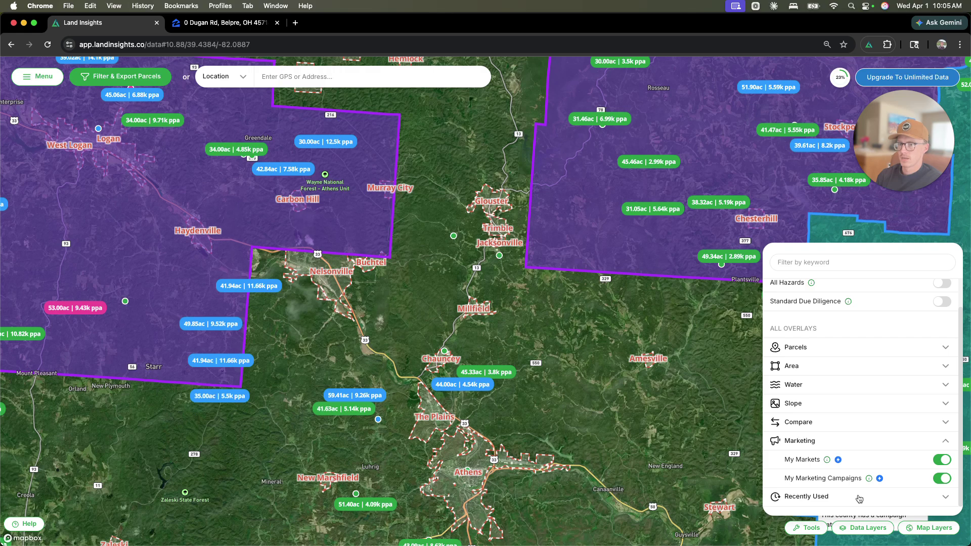
pyautogui.click(858, 498)
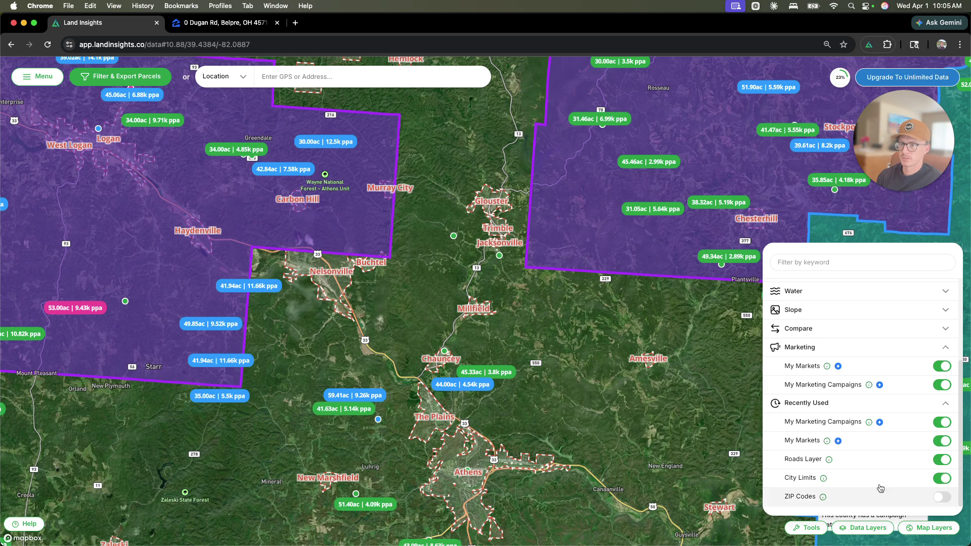
pyautogui.scroll(5, 880, 489)
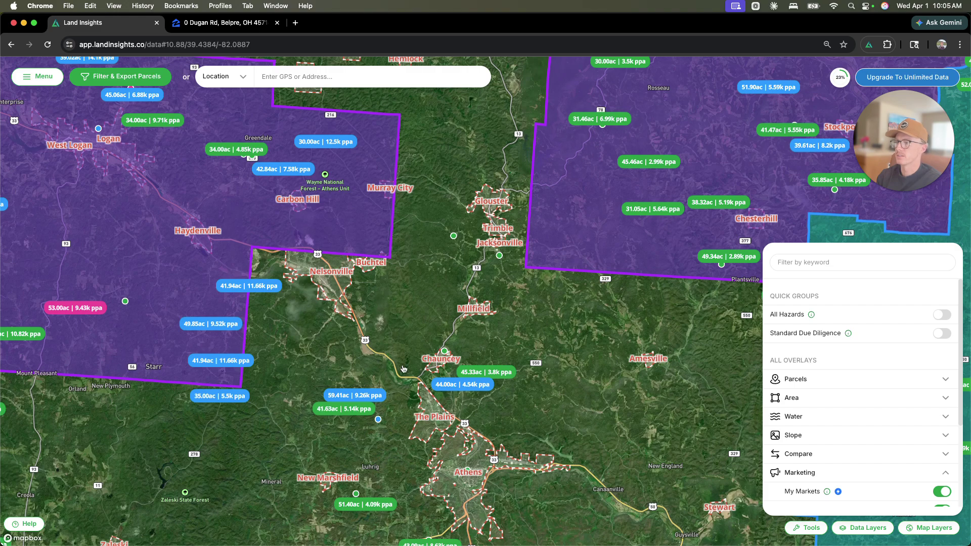
# Step: Select the wooded Athens County parcel north of Alderman Rd and east of the floodway, and open its comp report
pyautogui.scroll(-2, 731, 380)
pyautogui.scroll(10, 495, 399)
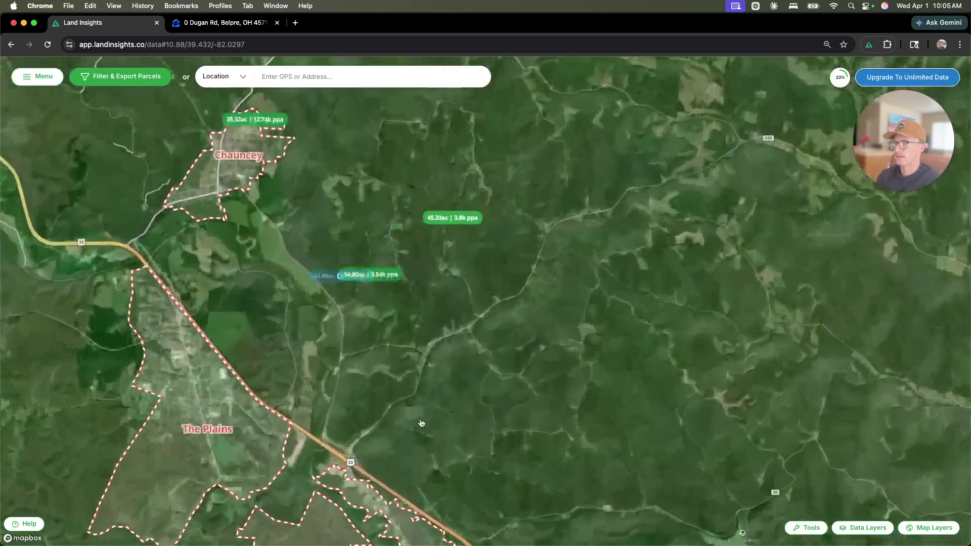
pyautogui.scroll(5, 405, 364)
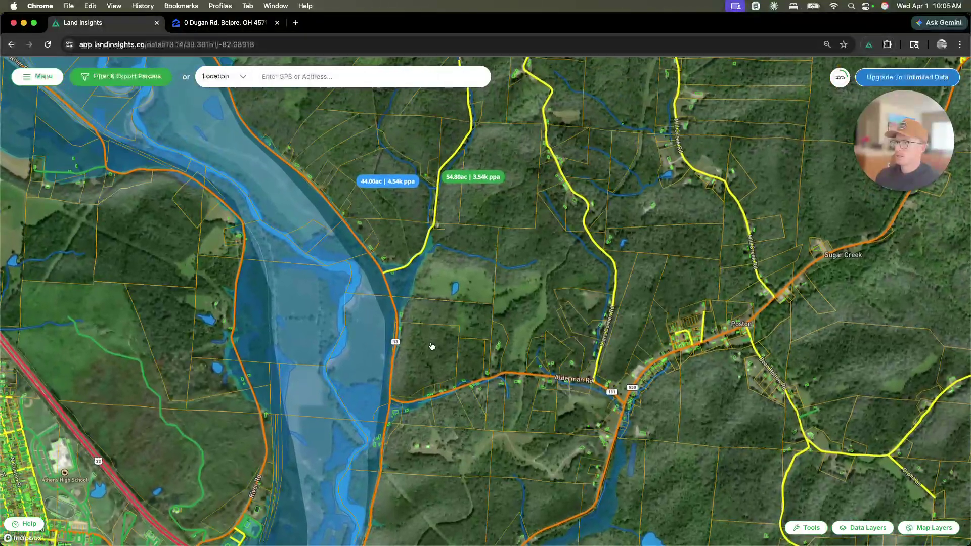
pyautogui.scroll(10, 432, 349)
pyautogui.click(433, 380)
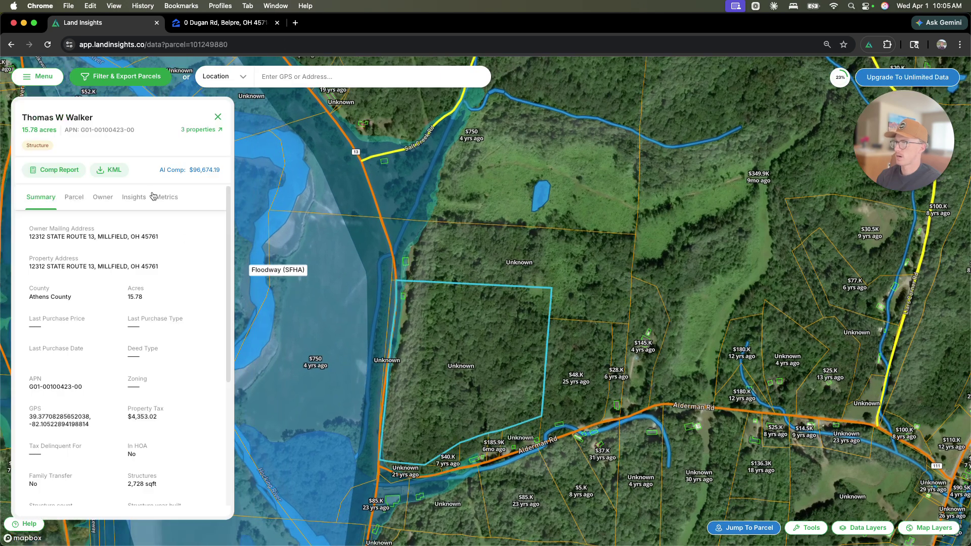
pyautogui.click(57, 171)
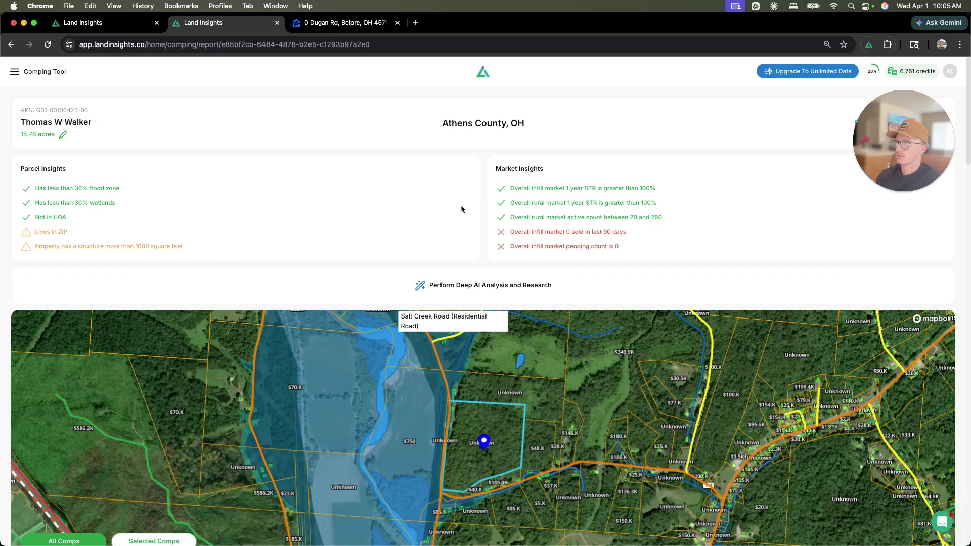
# Step: Review the Parcel Insights and Market Insights of the Athens County comp report
pyautogui.scroll(-1, 462, 213)
pyautogui.scroll(-2, 465, 218)
pyautogui.scroll(3, 472, 122)
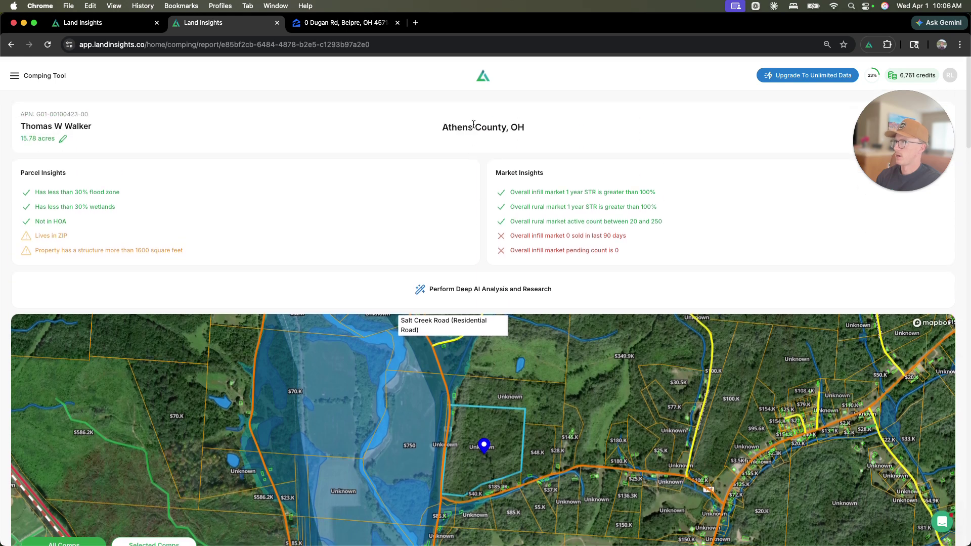
pyautogui.scroll(-3, 475, 135)
pyautogui.scroll(3, 488, 100)
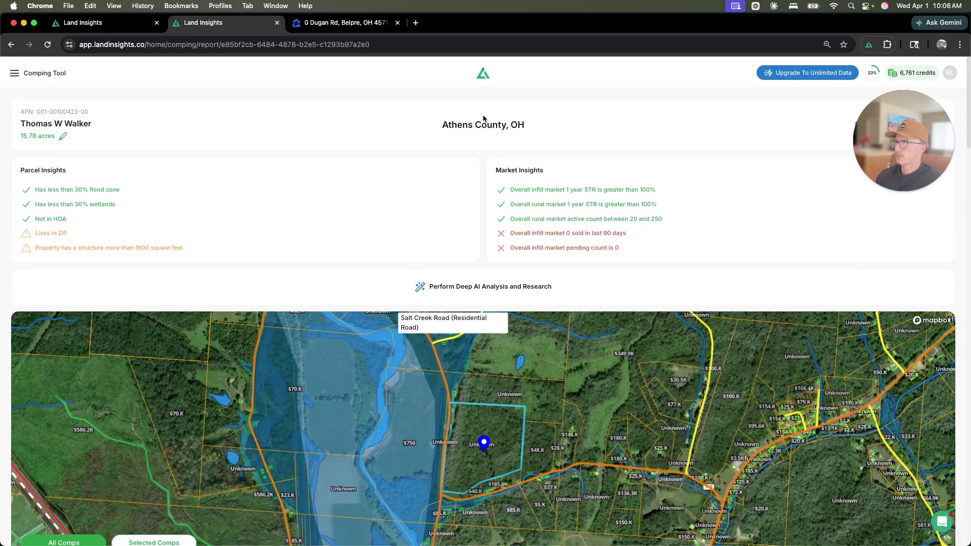
# Step: Open the Zillow listing of the 19.17 acre comp southwest of The Plains from the comp report's map
pyautogui.scroll(-1, 482, 117)
pyautogui.scroll(-2, 483, 117)
pyautogui.scroll(10, 478, 310)
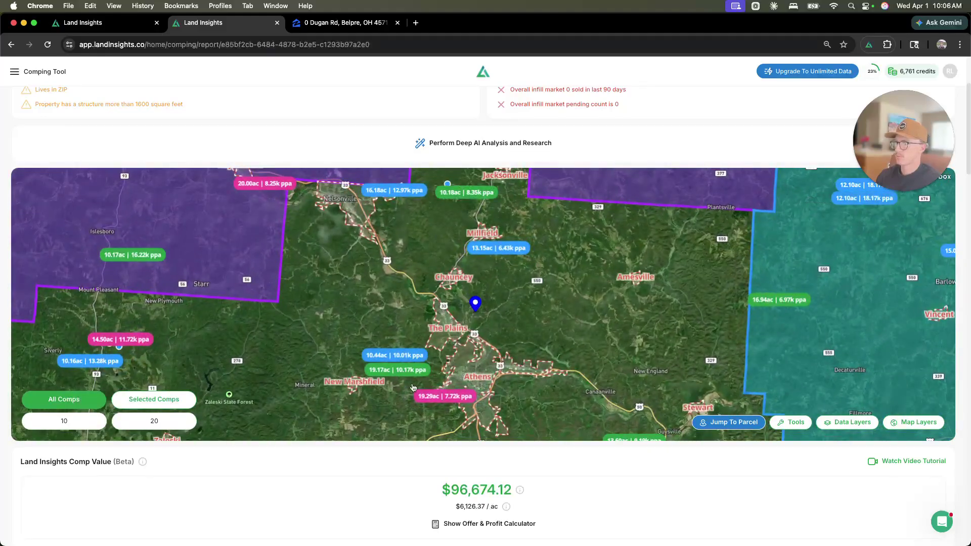
pyautogui.click(400, 370)
pyautogui.click(372, 347)
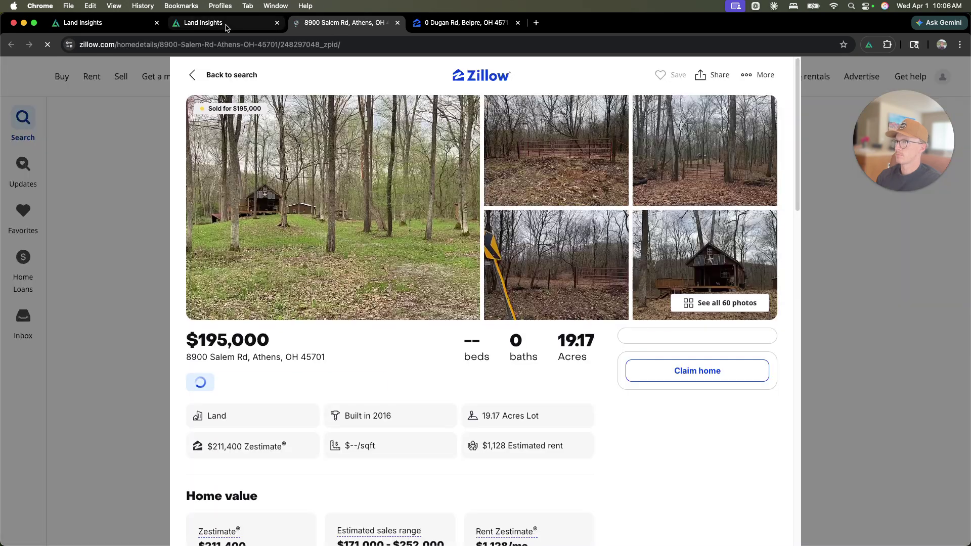
# Step: Review the Sold Comps table in the Athens County comp report, and open the Zillow listing of the first Glouster comp
pyautogui.click(226, 26)
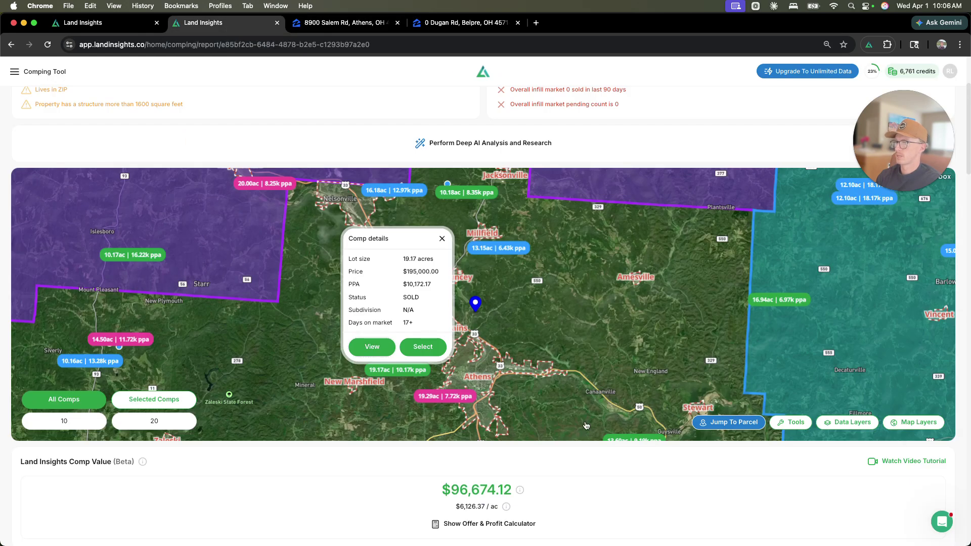
pyautogui.click(470, 399)
pyautogui.scroll(-15, 471, 399)
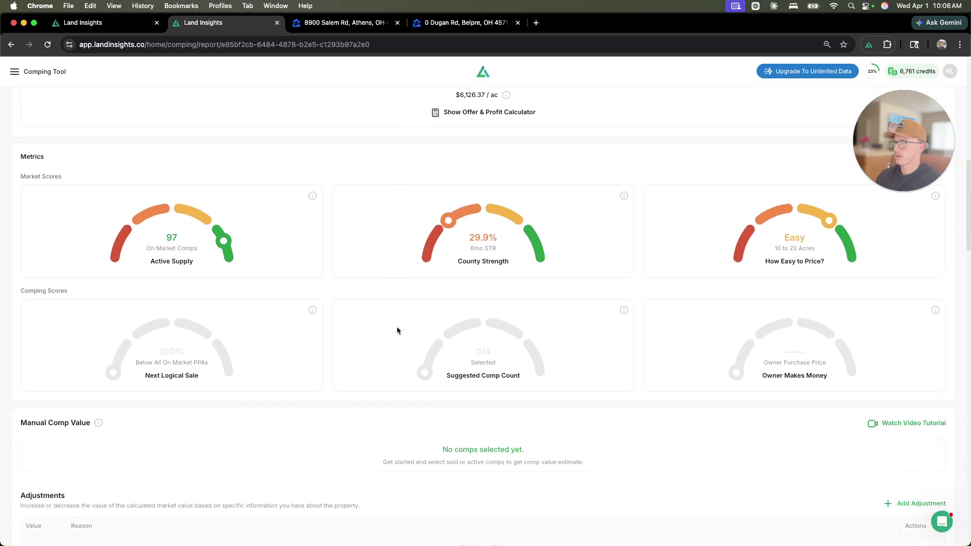
pyautogui.scroll(-5, 396, 339)
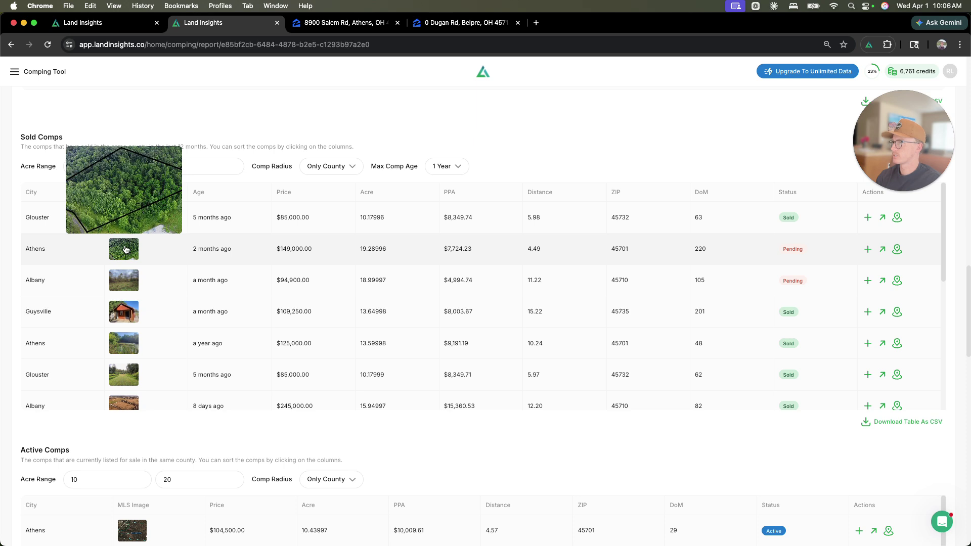
pyautogui.moveTo(130, 294)
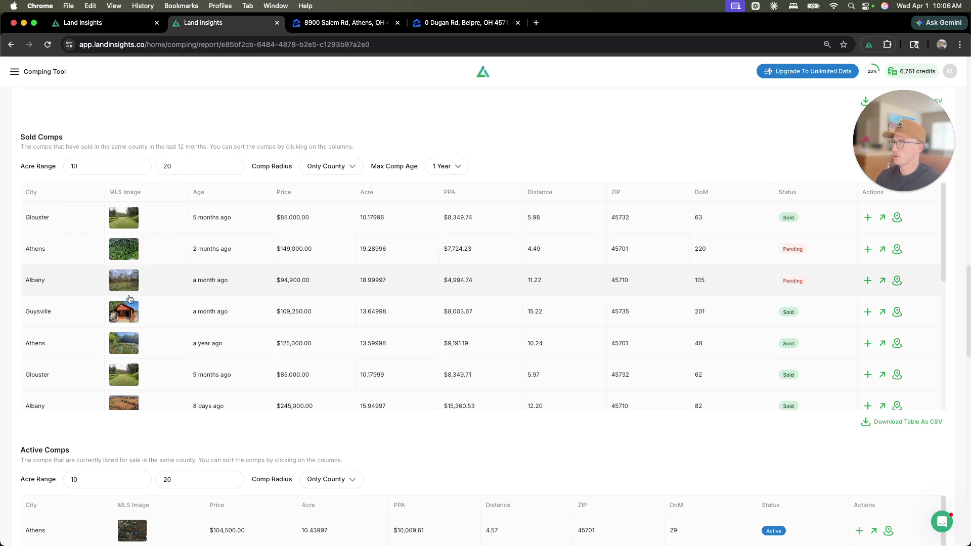
pyautogui.moveTo(118, 315)
pyautogui.scroll(-5, 128, 384)
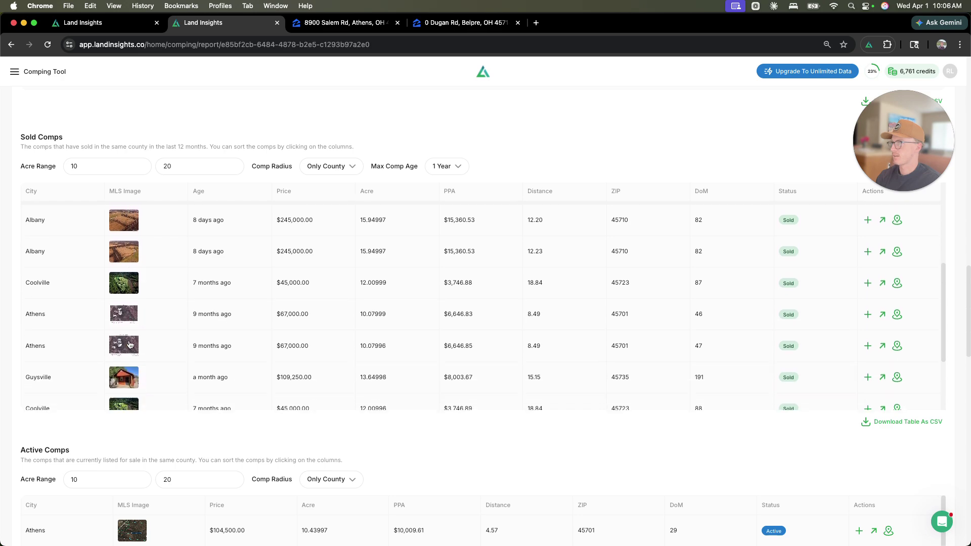
pyautogui.scroll(-3, 129, 344)
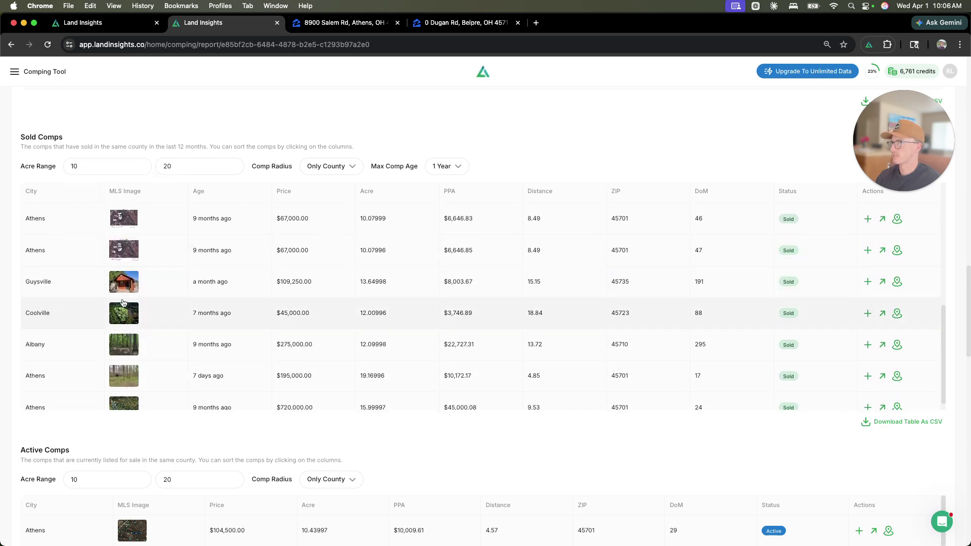
pyautogui.scroll(-1, 126, 344)
pyautogui.scroll(10, 137, 374)
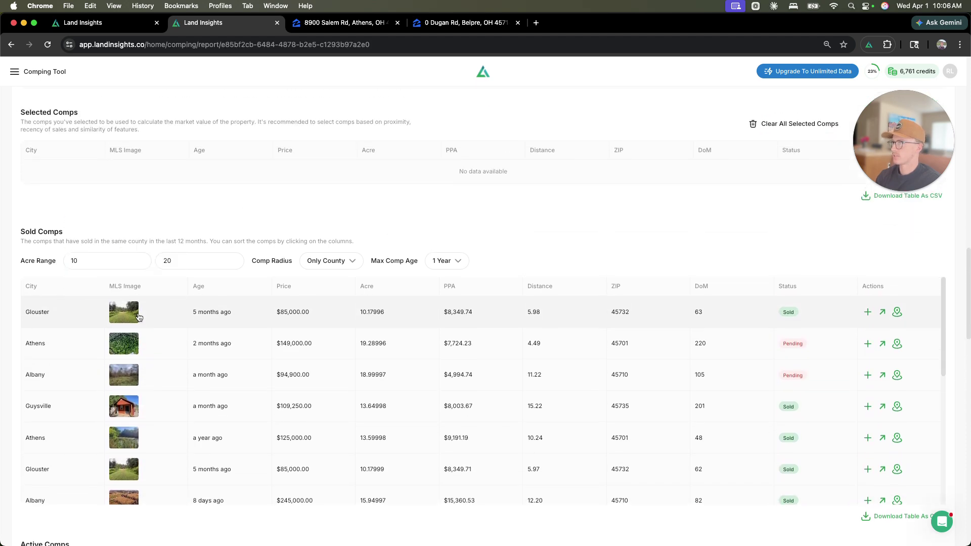
pyautogui.click(882, 313)
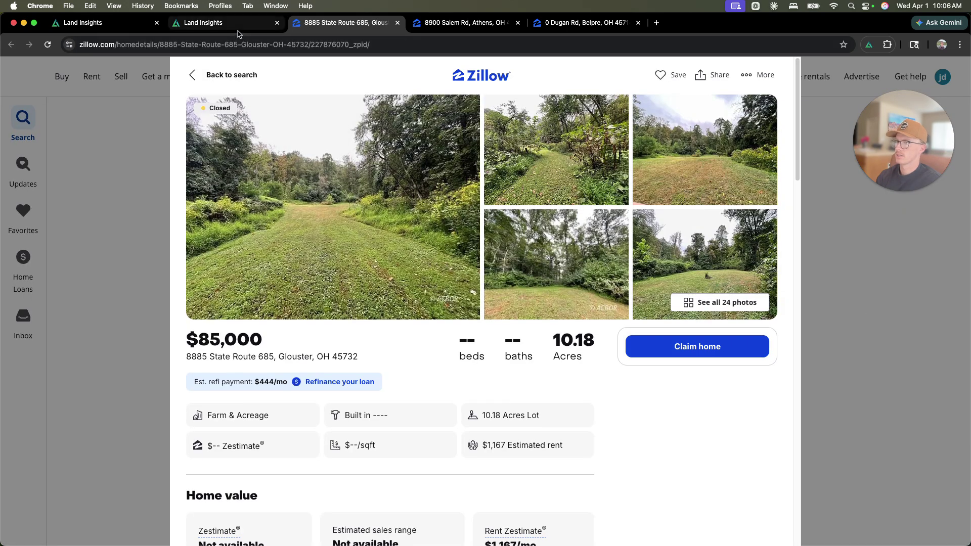
# Step: Return to the comp report and set the Max Comp Age of the sold comps to 3 Years
pyautogui.click(233, 22)
pyautogui.scroll(-2, 145, 405)
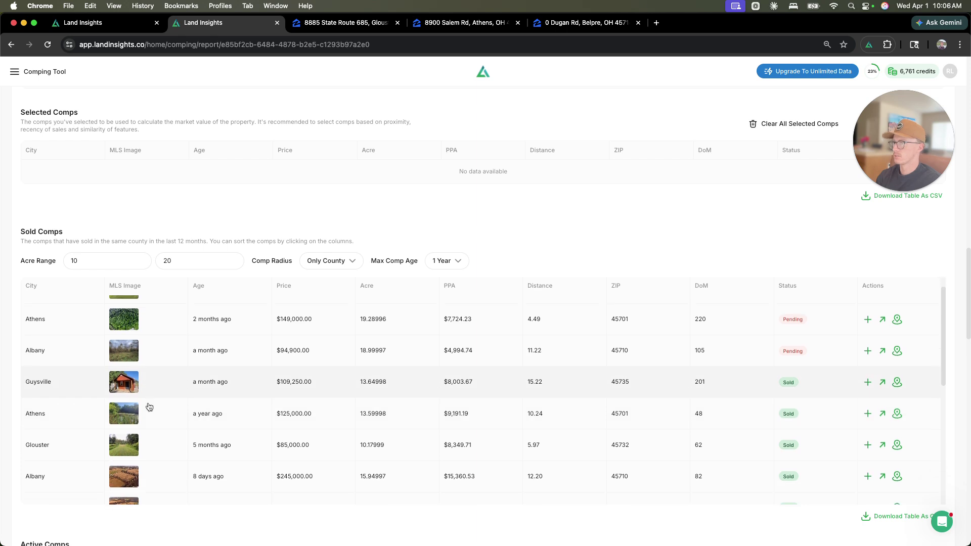
pyautogui.scroll(3, 472, 253)
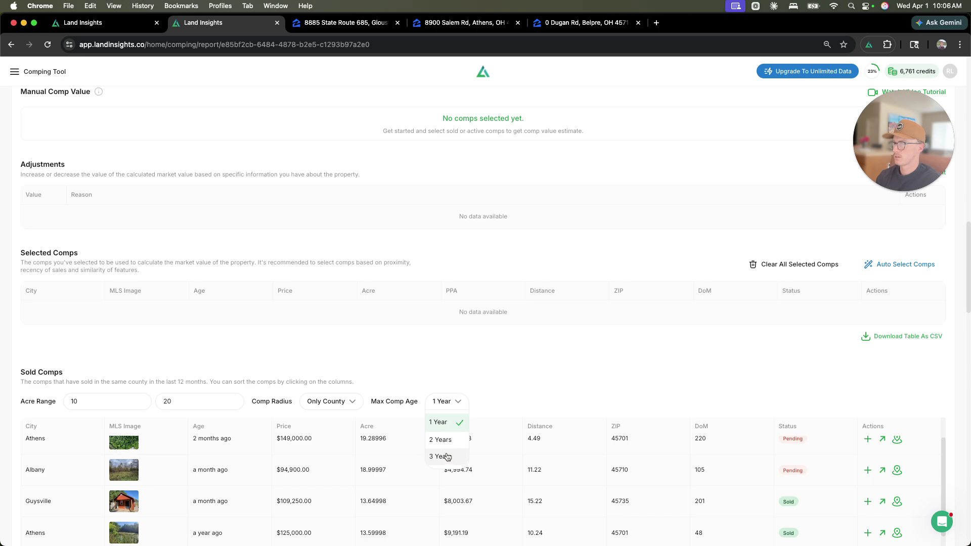
pyautogui.click(447, 456)
# Step: Open the Zillow listing of the nearby 13.89 acre Millfield sold comp and review its details
pyautogui.scroll(-3, 455, 332)
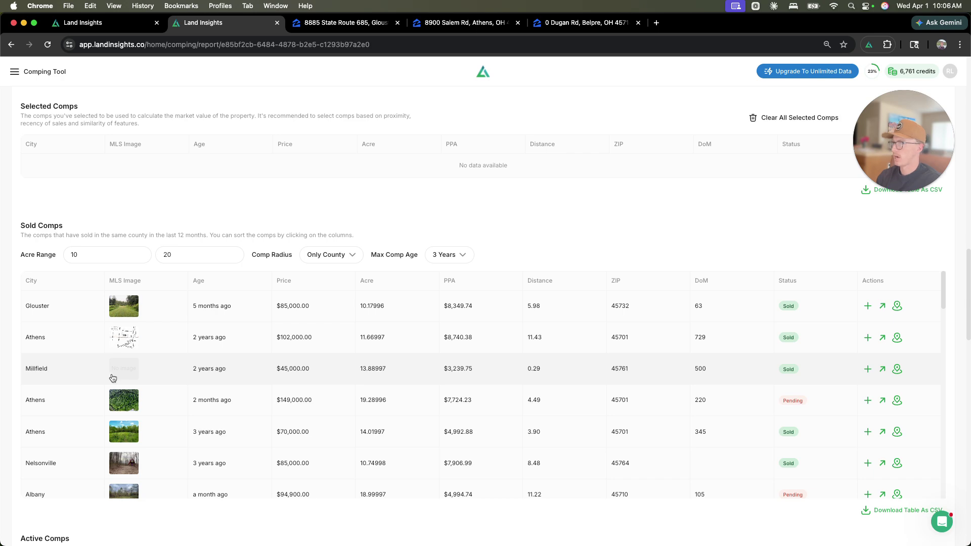
pyautogui.scroll(-2, 115, 379)
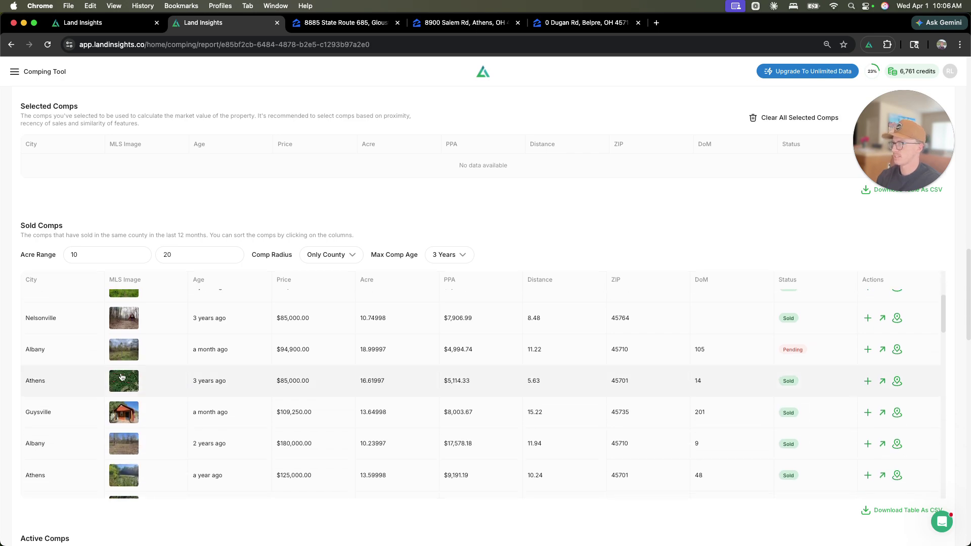
pyautogui.scroll(2, 124, 354)
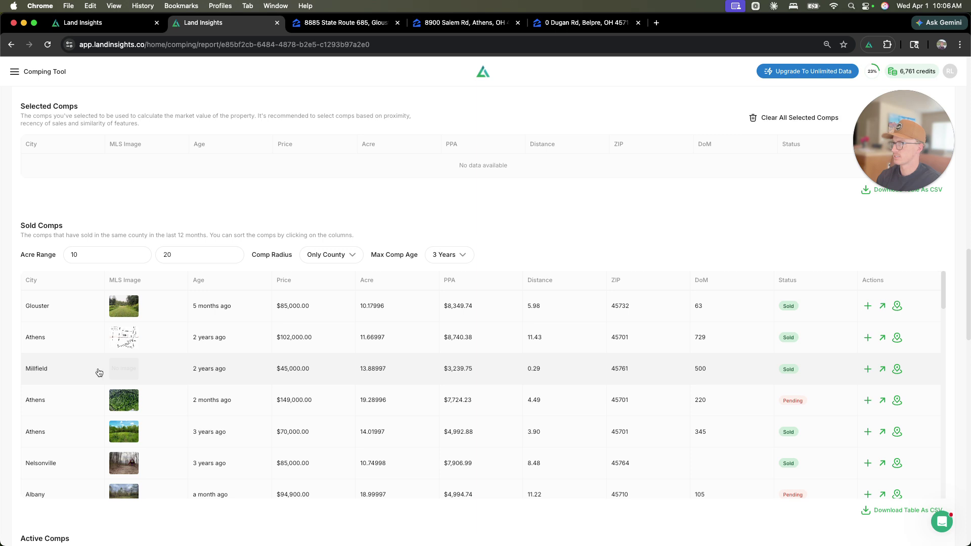
pyautogui.click(882, 369)
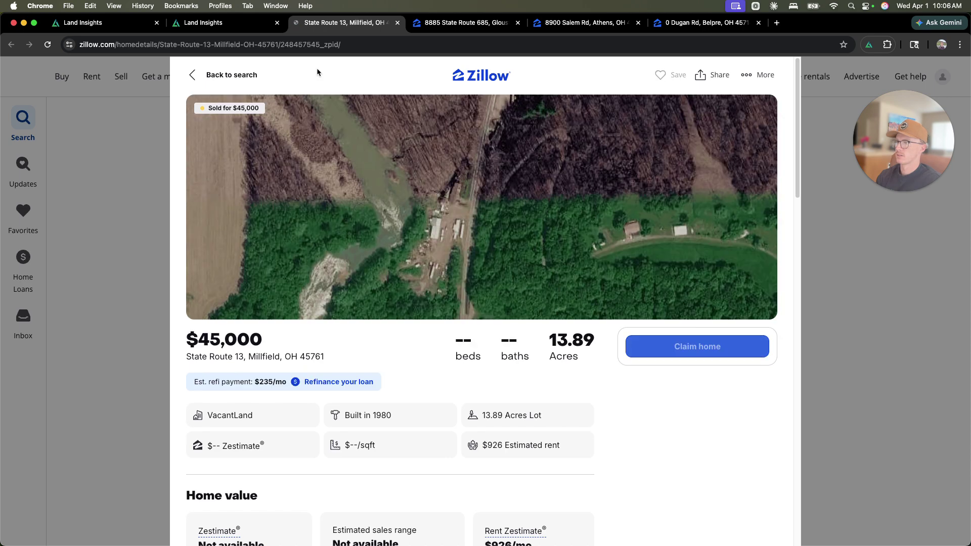
pyautogui.scroll(-3, 424, 324)
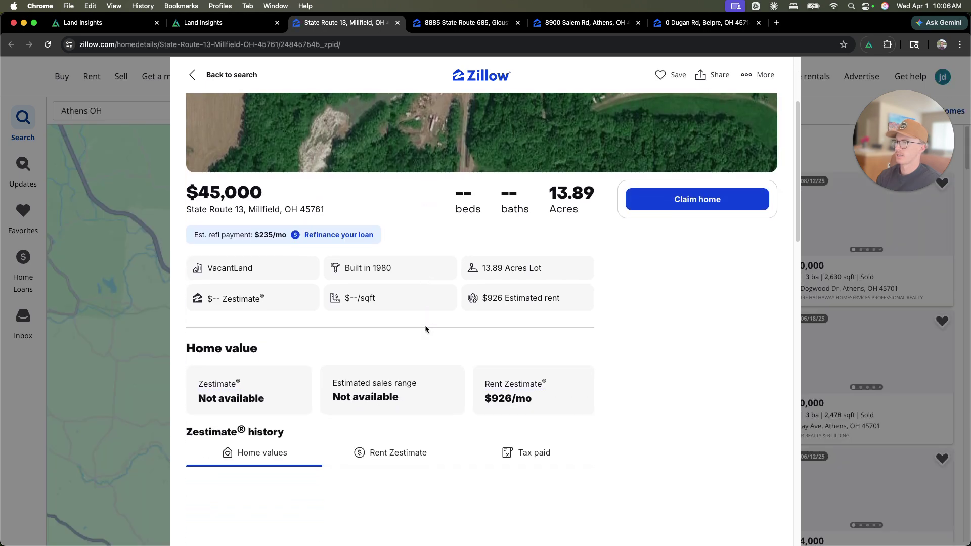
pyautogui.scroll(-6, 626, 265)
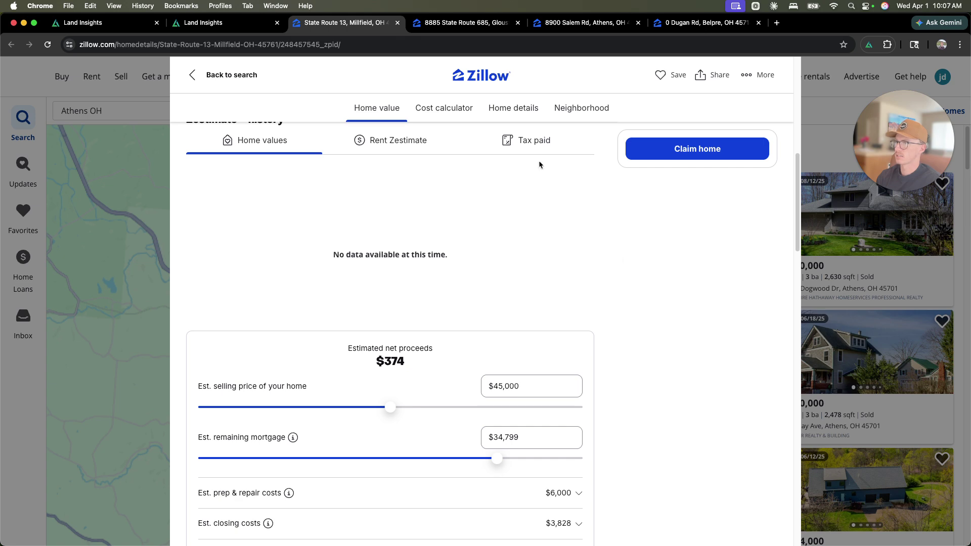
# Step: Open the Zillow listing of the pending 19.29 acre Athens comp from the comp report and read its description
pyautogui.click(216, 24)
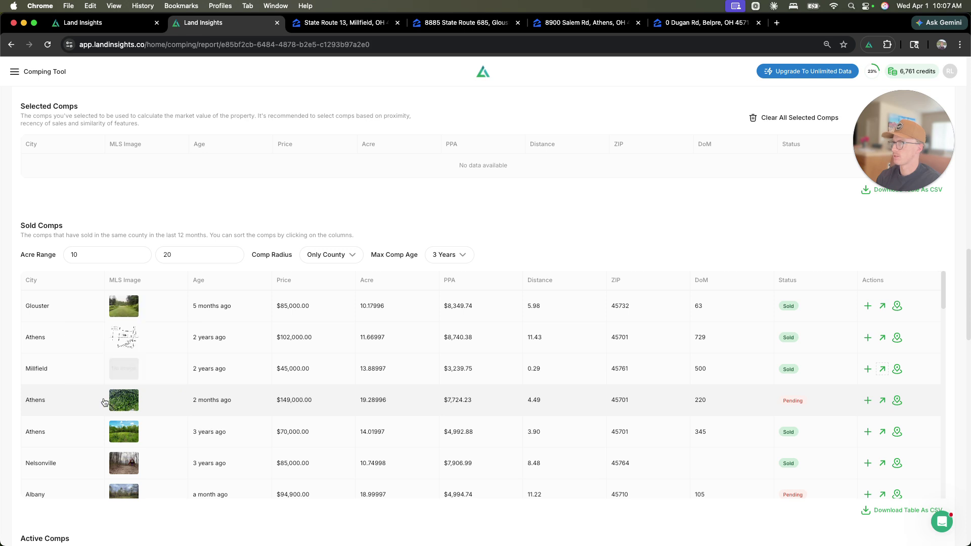
pyautogui.click(881, 401)
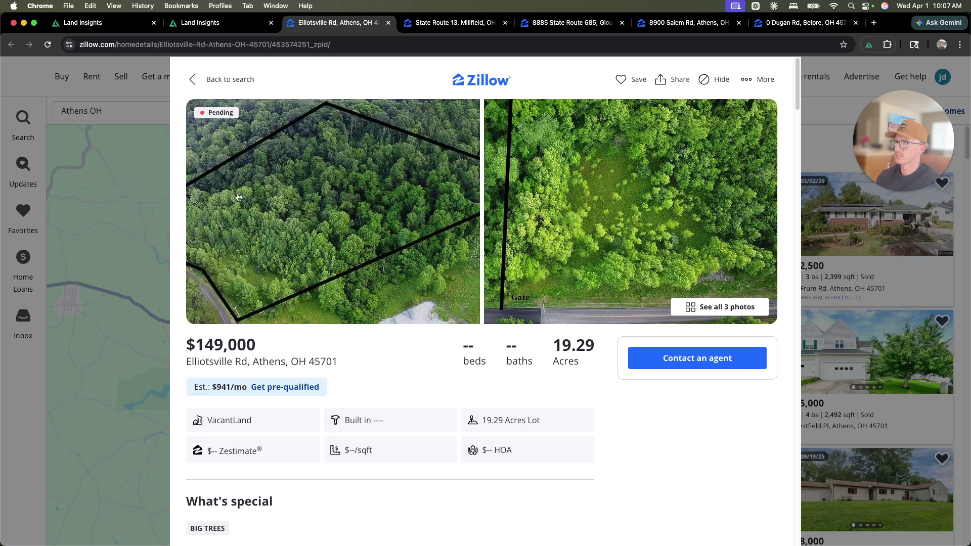
pyautogui.scroll(-3, 334, 362)
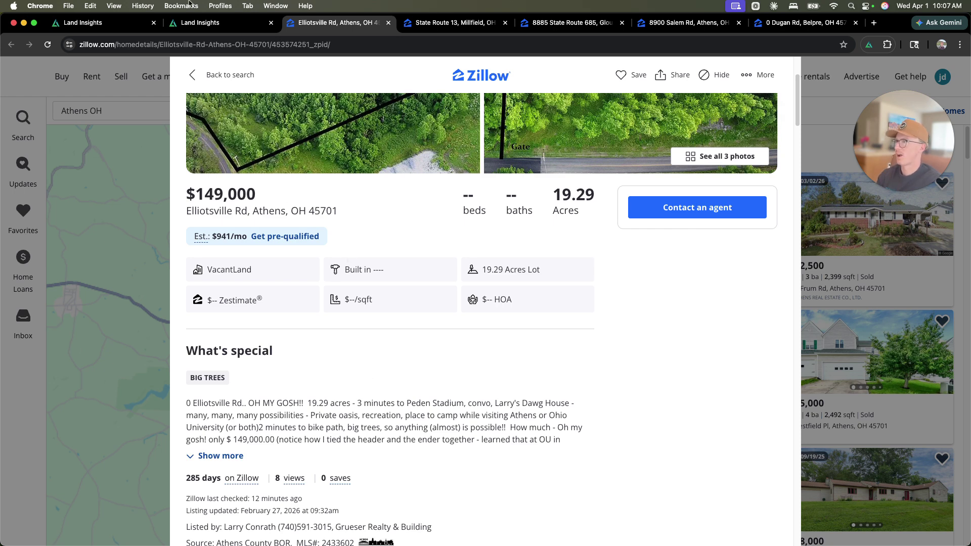
# Step: Return to the comp report and look through the rest of the three-year Sold Comps table
pyautogui.click(197, 26)
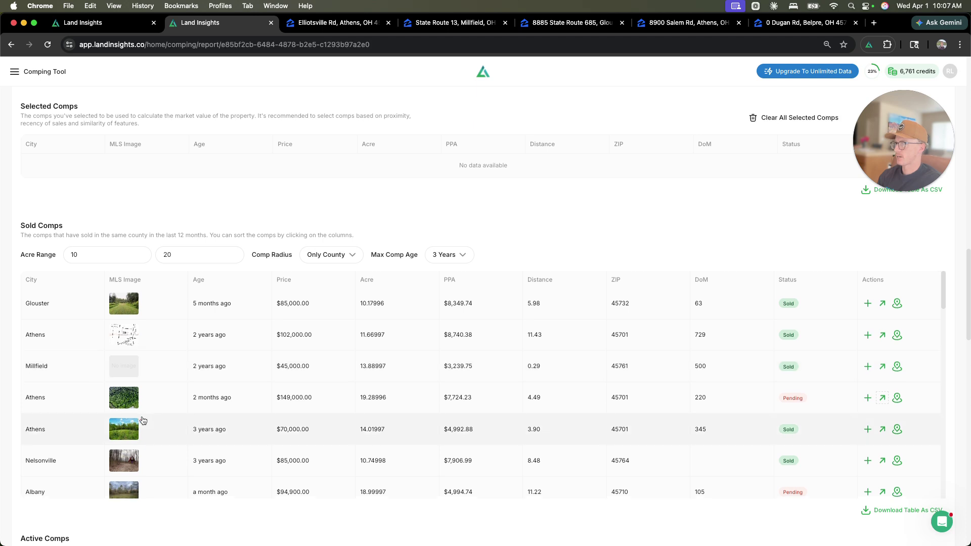
pyautogui.scroll(-3, 90, 431)
pyautogui.scroll(-3, 147, 429)
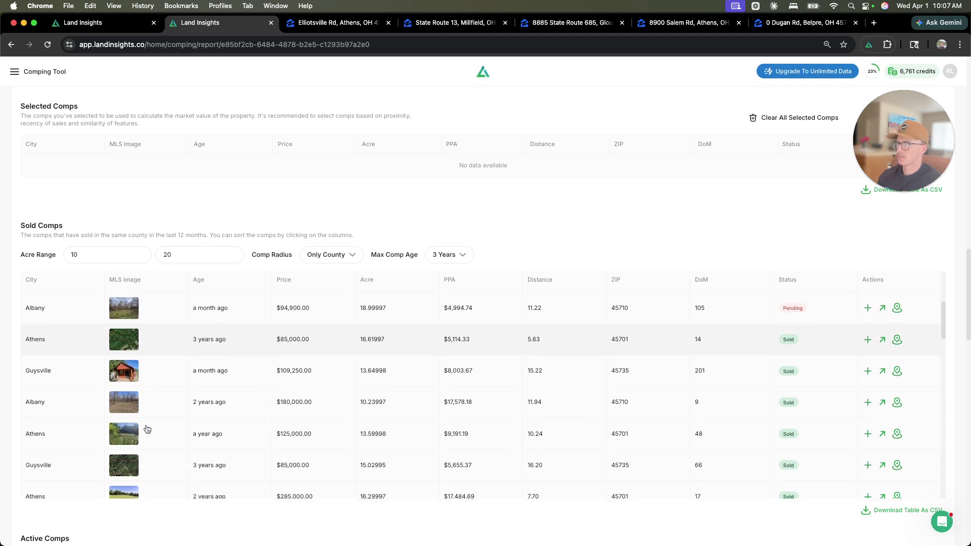
pyautogui.scroll(-10, 147, 429)
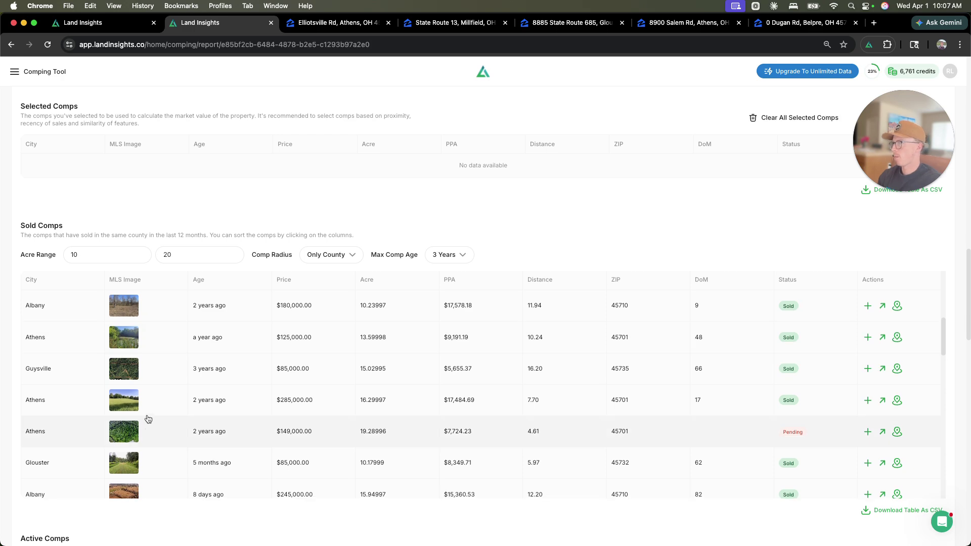
# Step: Switch back to the parcel map and review the summary, parcel and owner details of the selected 15.78 acre parcel
pyautogui.press('super+1')
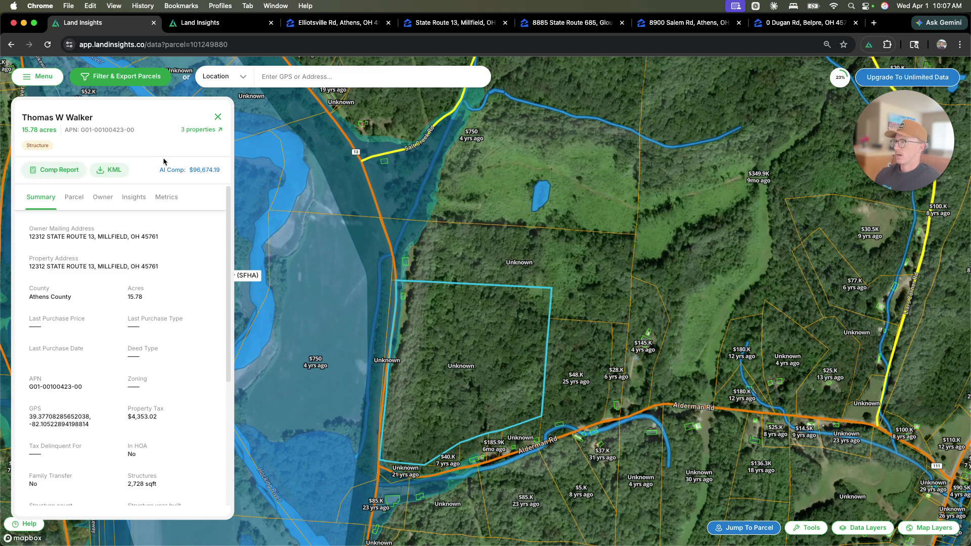
pyautogui.scroll(-5, 121, 304)
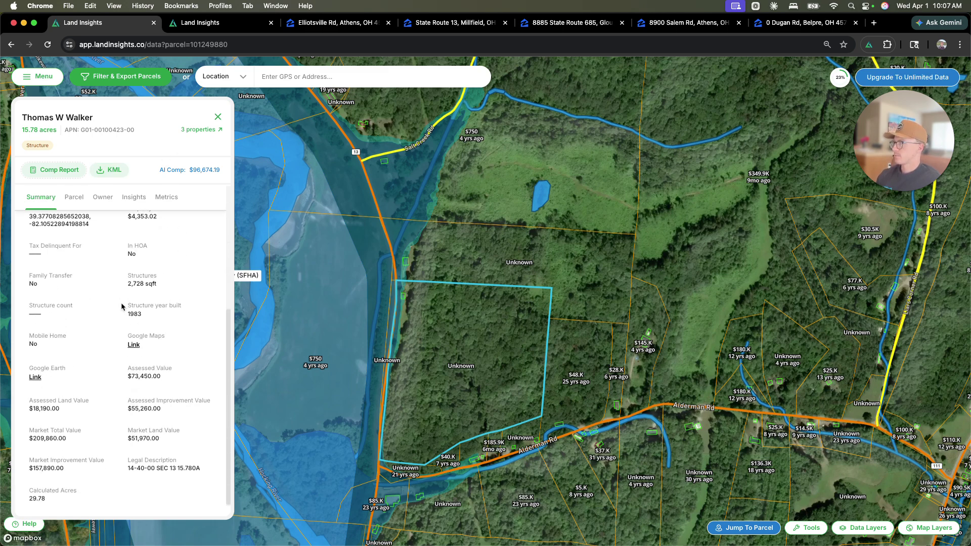
pyautogui.click(74, 201)
pyautogui.click(102, 205)
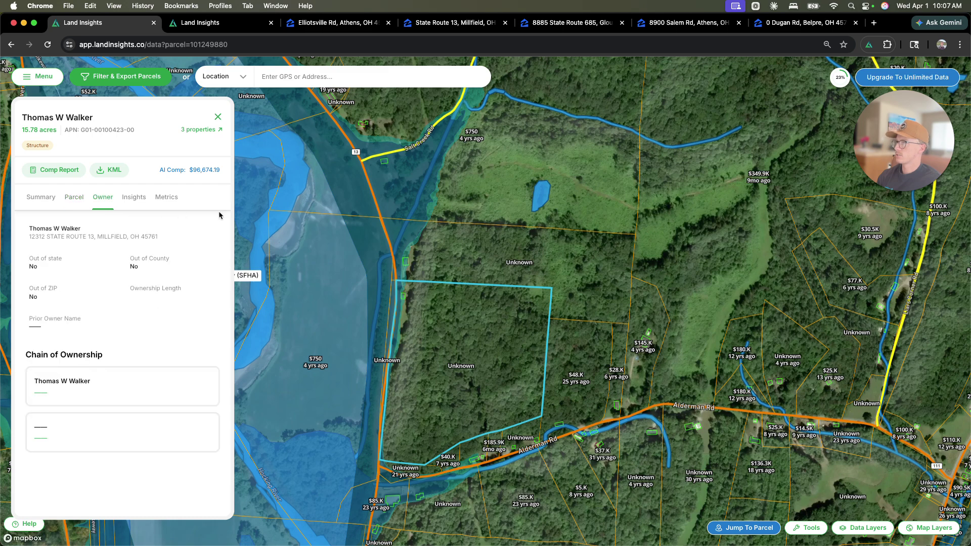
pyautogui.click(37, 197)
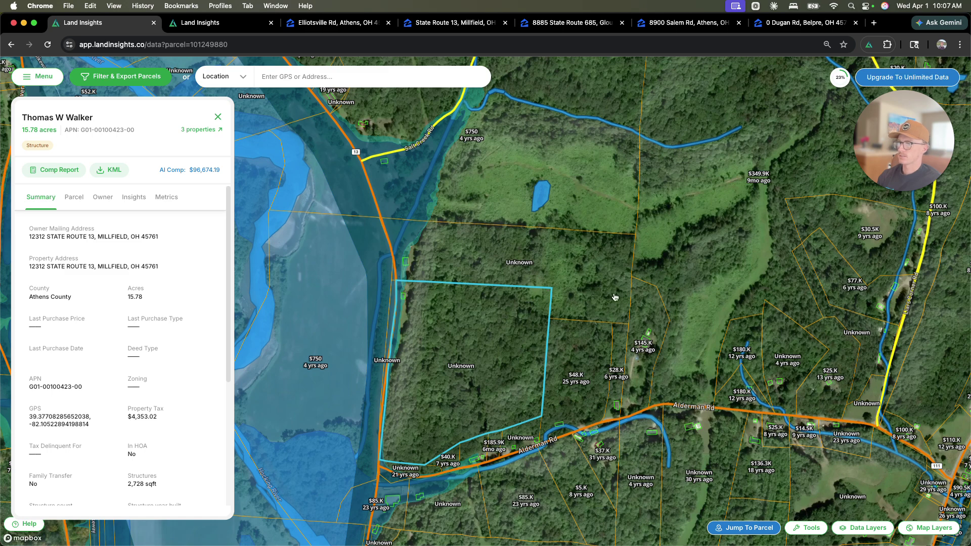
pyautogui.click(32, 524)
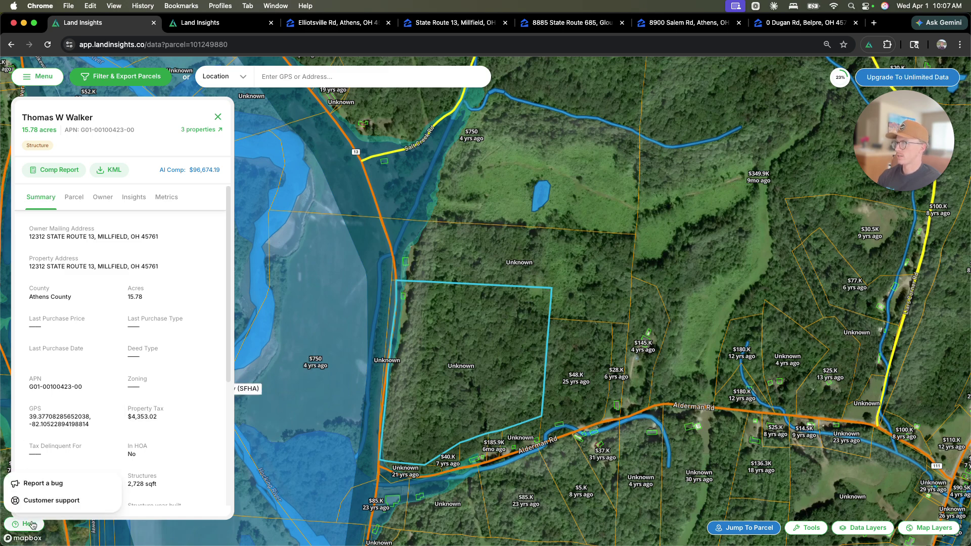
pyautogui.click(37, 504)
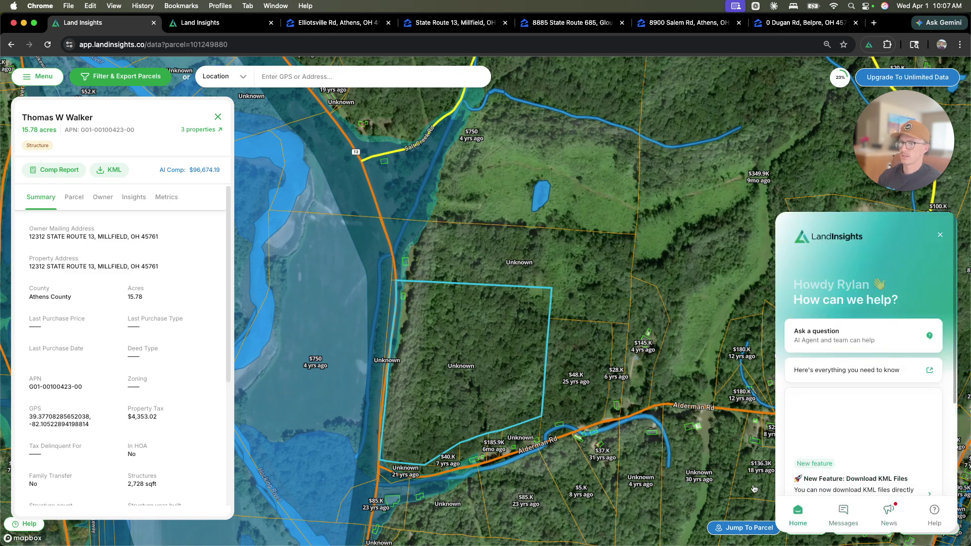
pyautogui.click(939, 235)
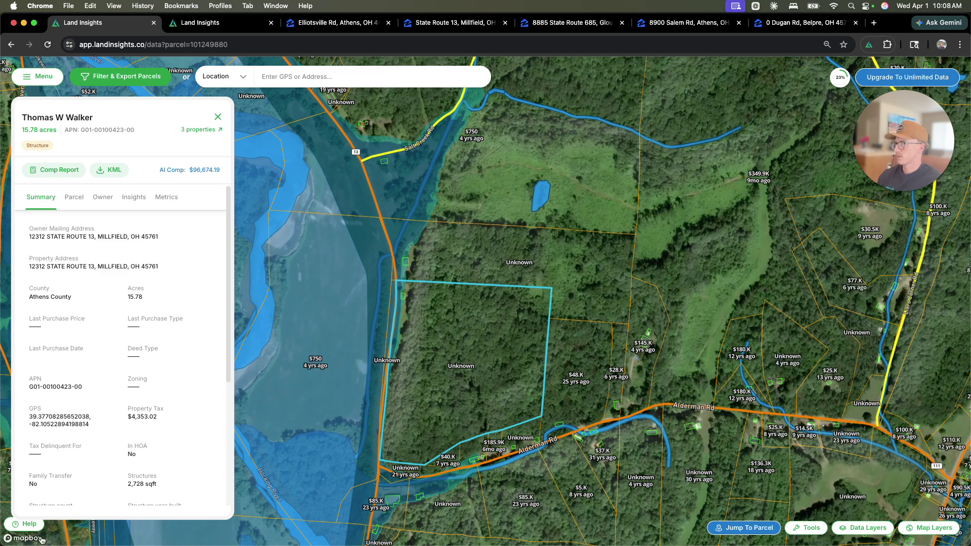
# Step: Open customer support, browse its help article collections, and return to the support home view
pyautogui.click(27, 524)
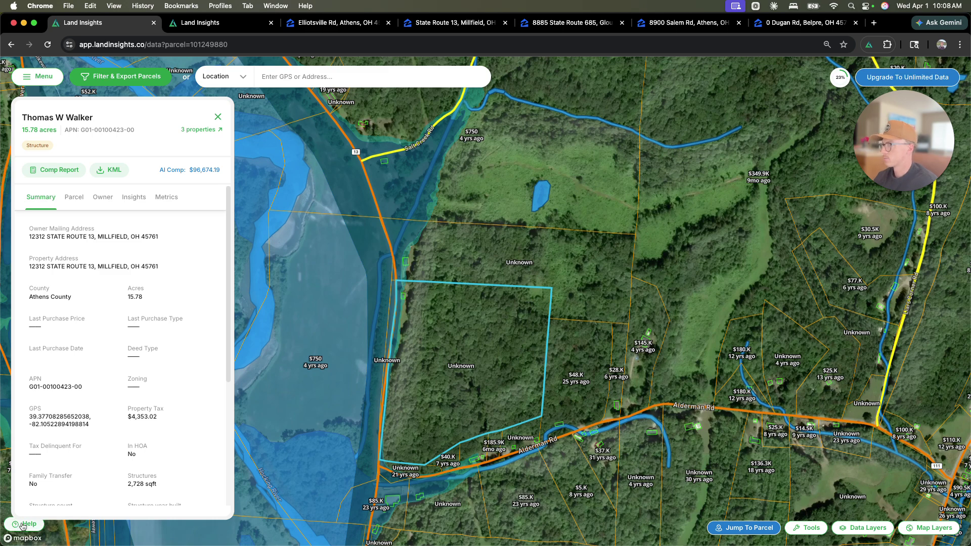
pyautogui.click(30, 500)
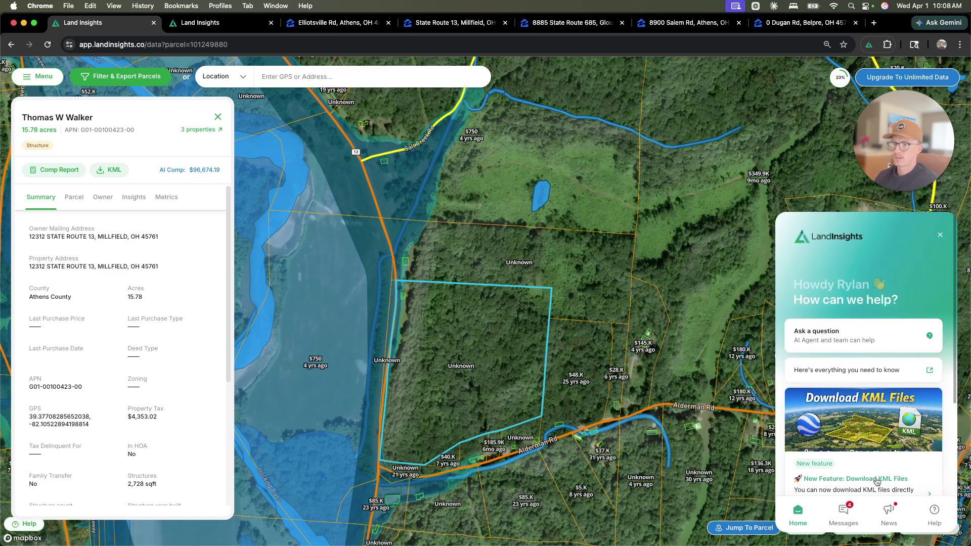
pyautogui.click(933, 515)
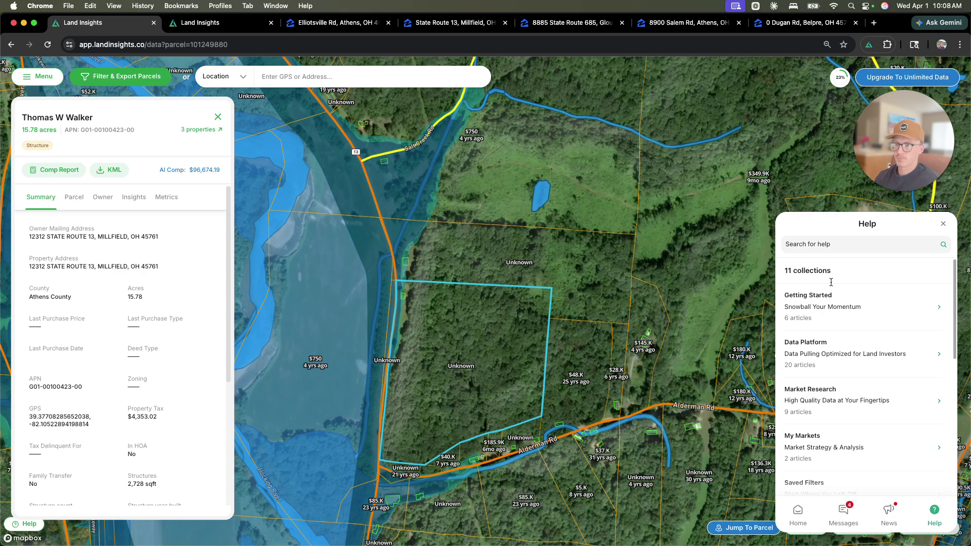
pyautogui.scroll(-3, 831, 281)
pyautogui.scroll(4, 875, 353)
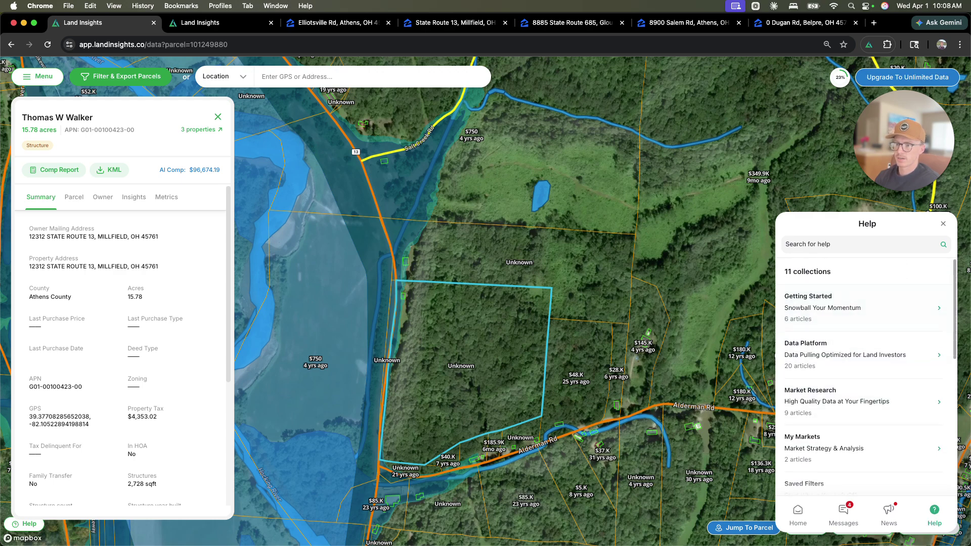
pyautogui.click(798, 516)
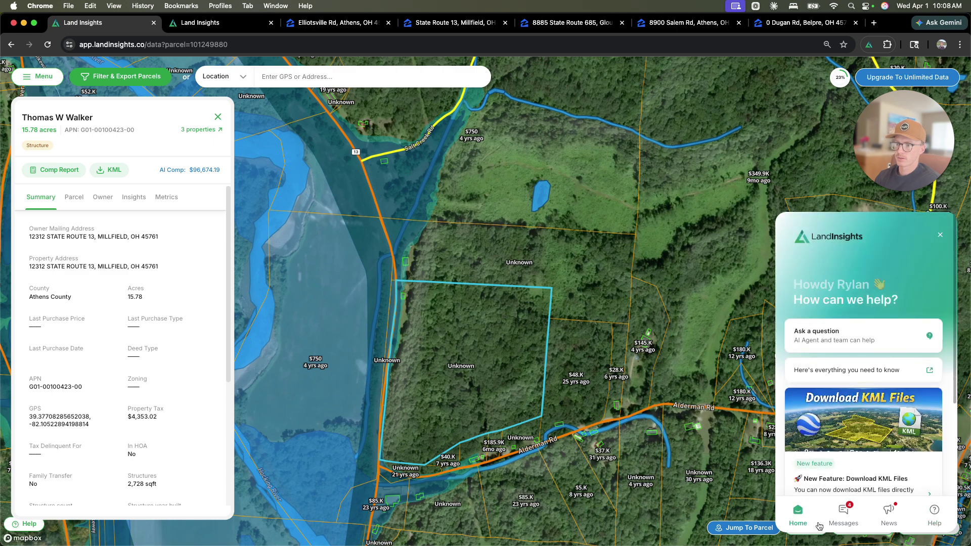